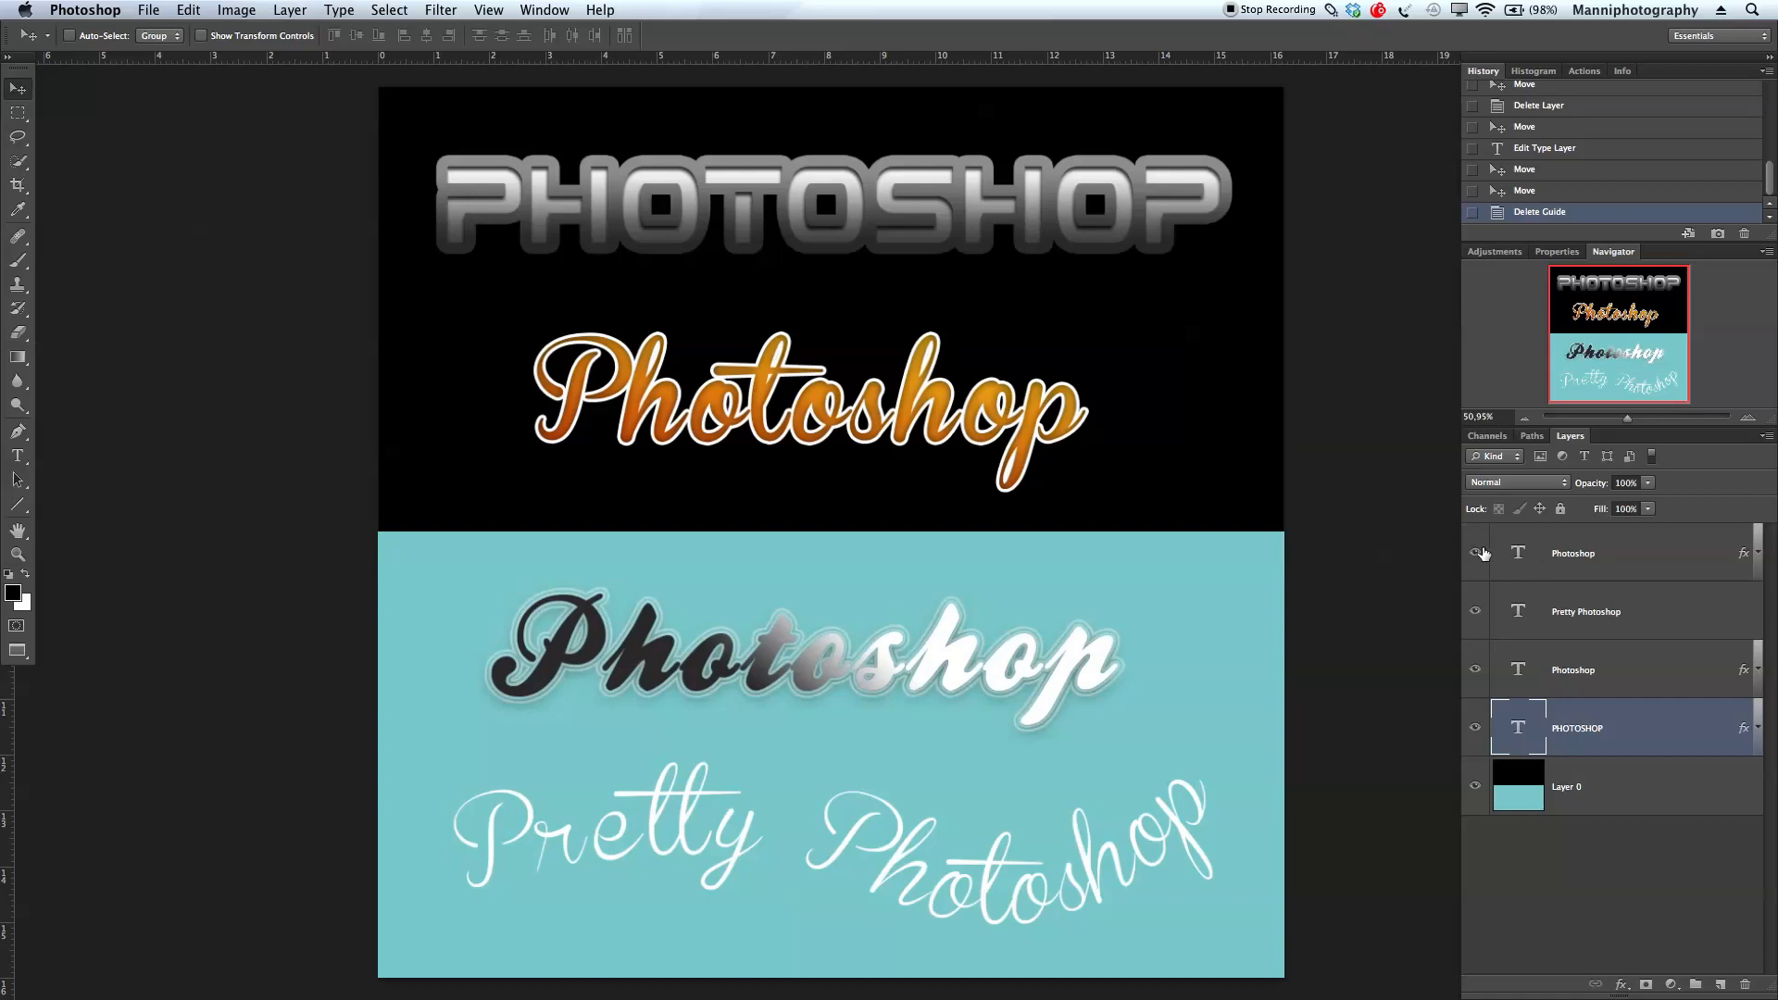
Hide the three upper text layers and add a BoomBox 45 pt text box reading PHOTOSHOP below the grey title
left_click(1476, 728)
left_click(1475, 728)
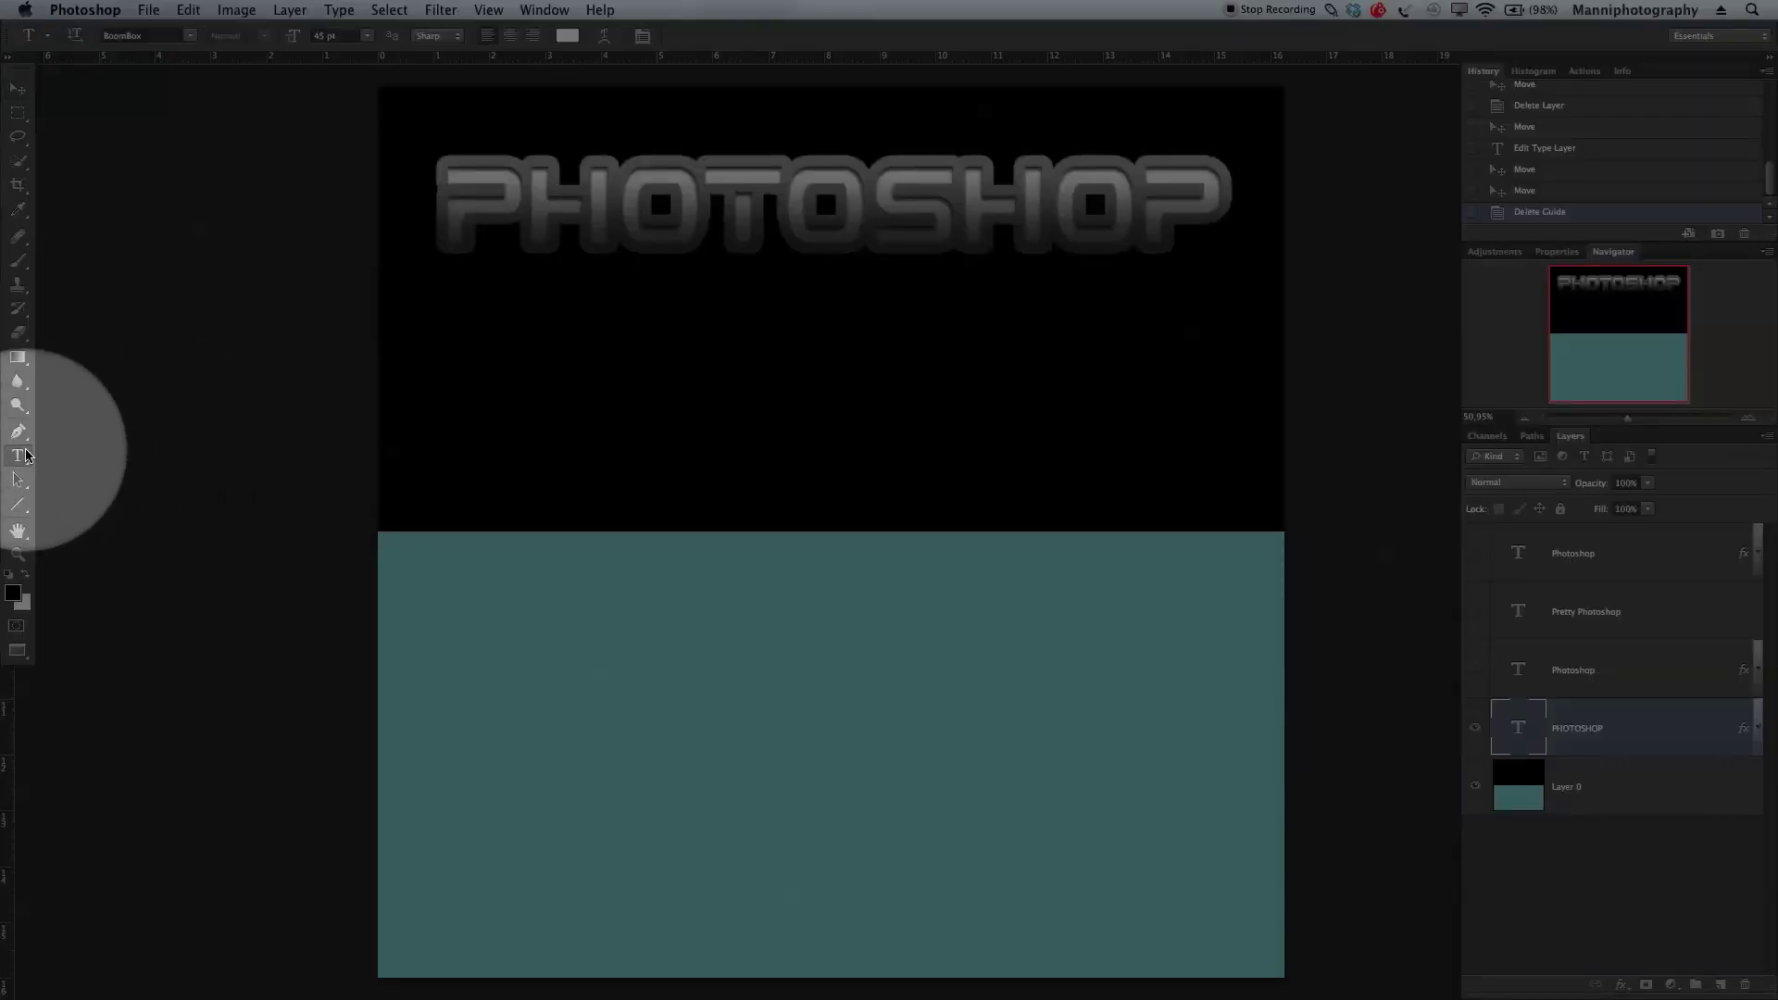
left_click(20, 454)
left_click_drag(400, 300, 1256, 509)
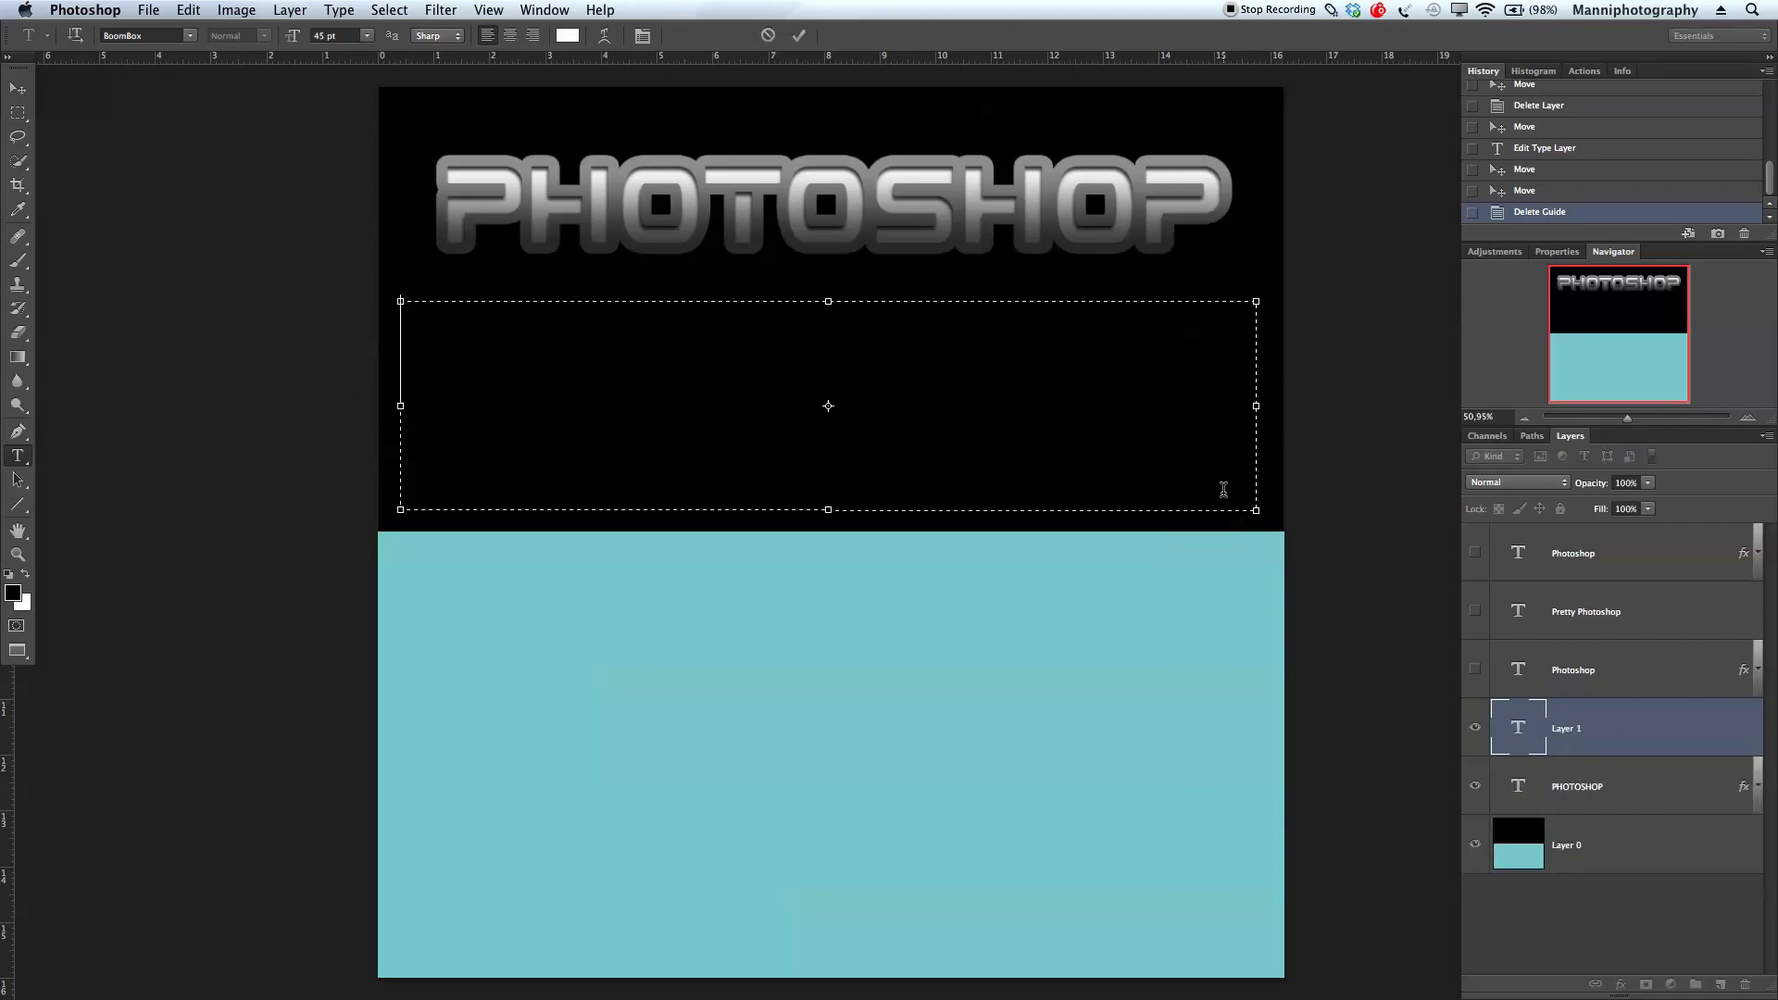
type("PHOTOS")
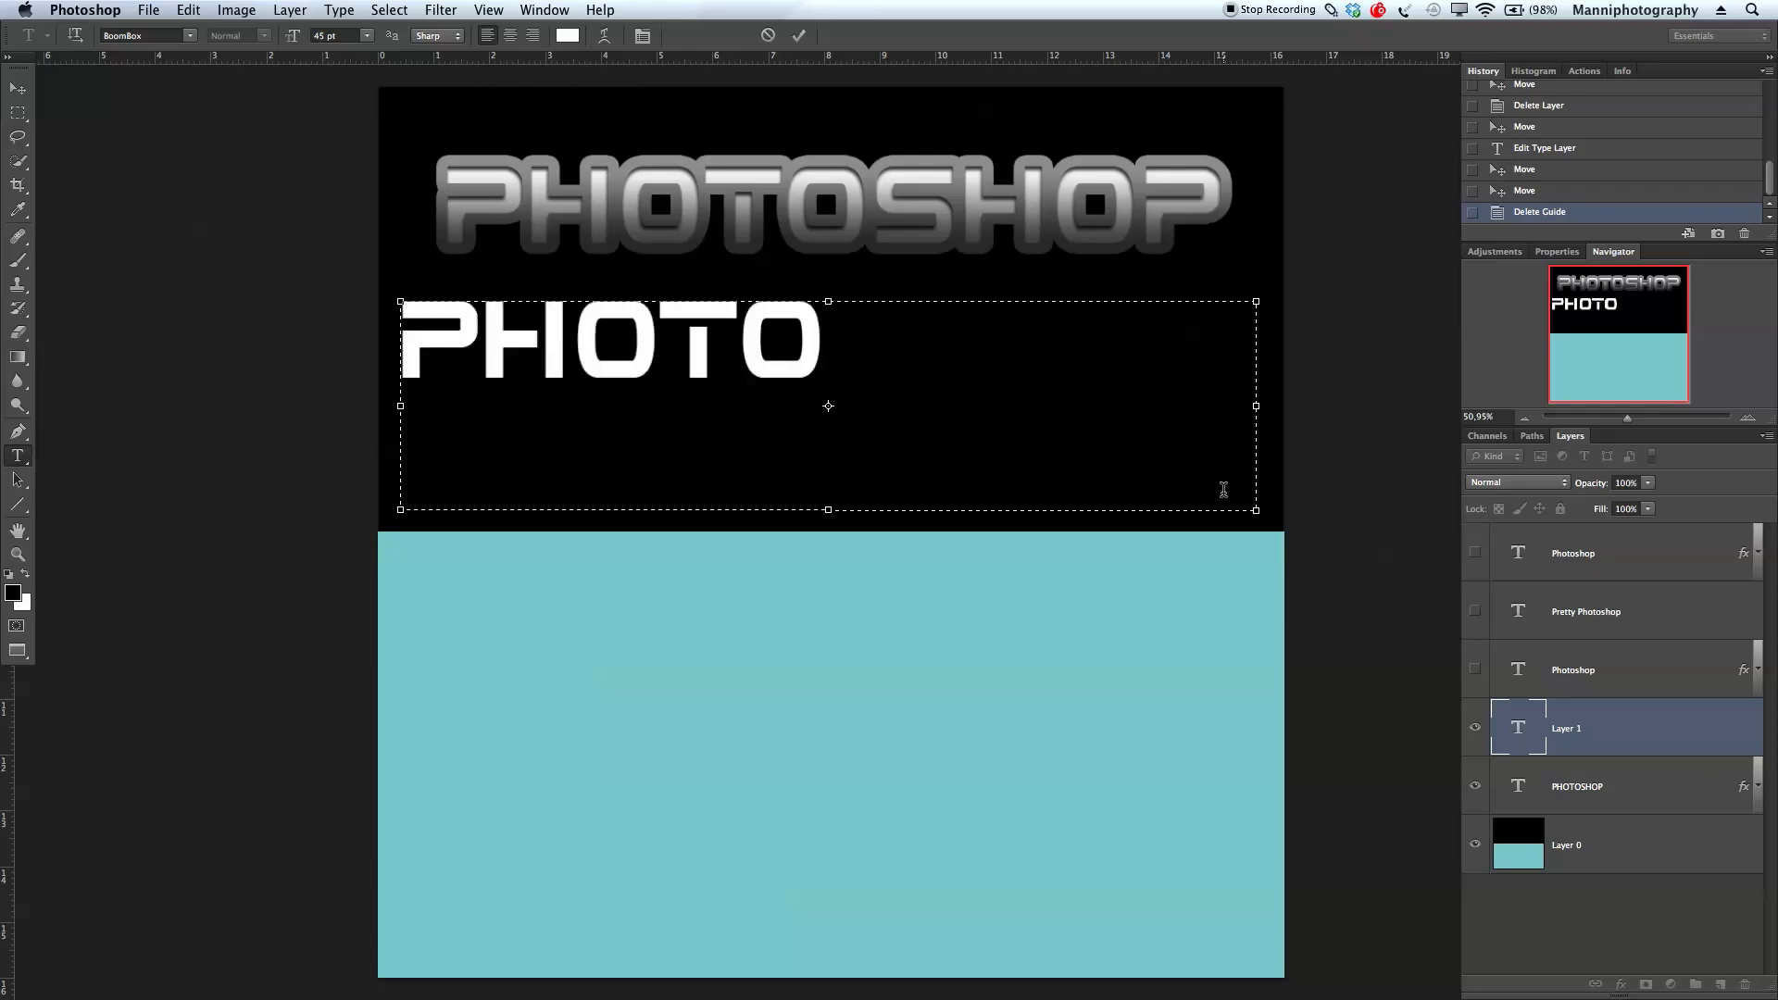
type("HOP")
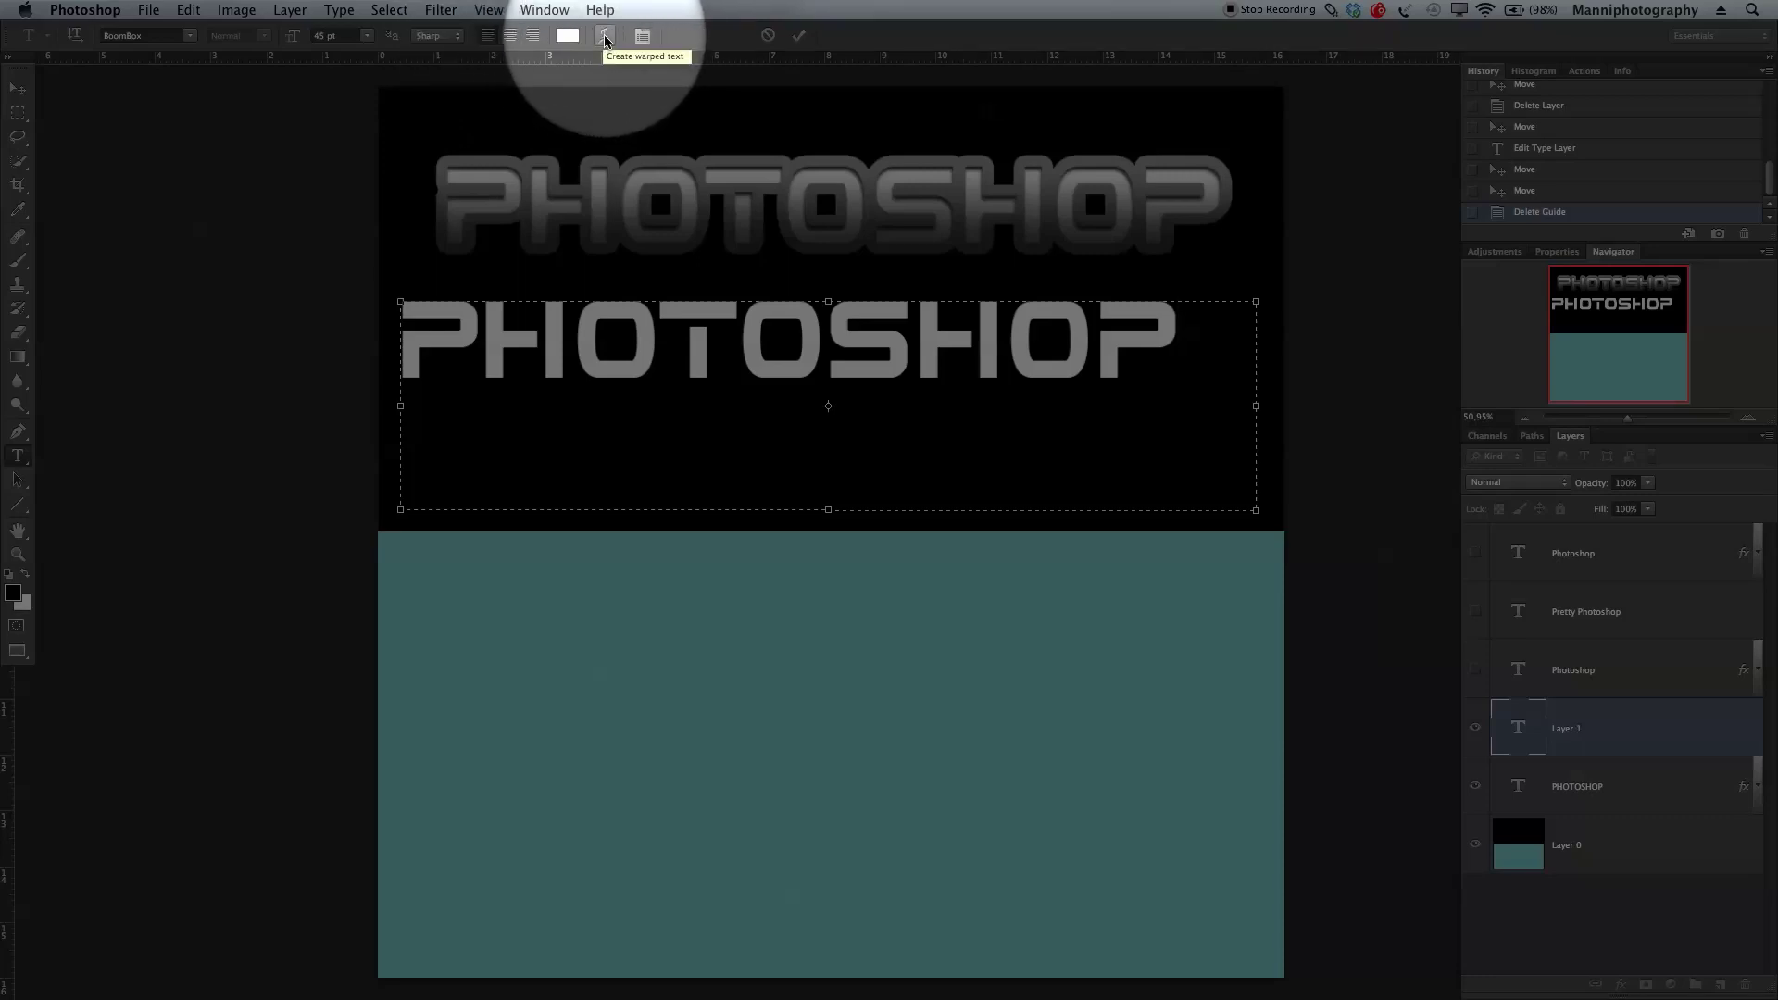
Examine the character and paragraph settings of the new PHOTOSHOP text
left_click(643, 36)
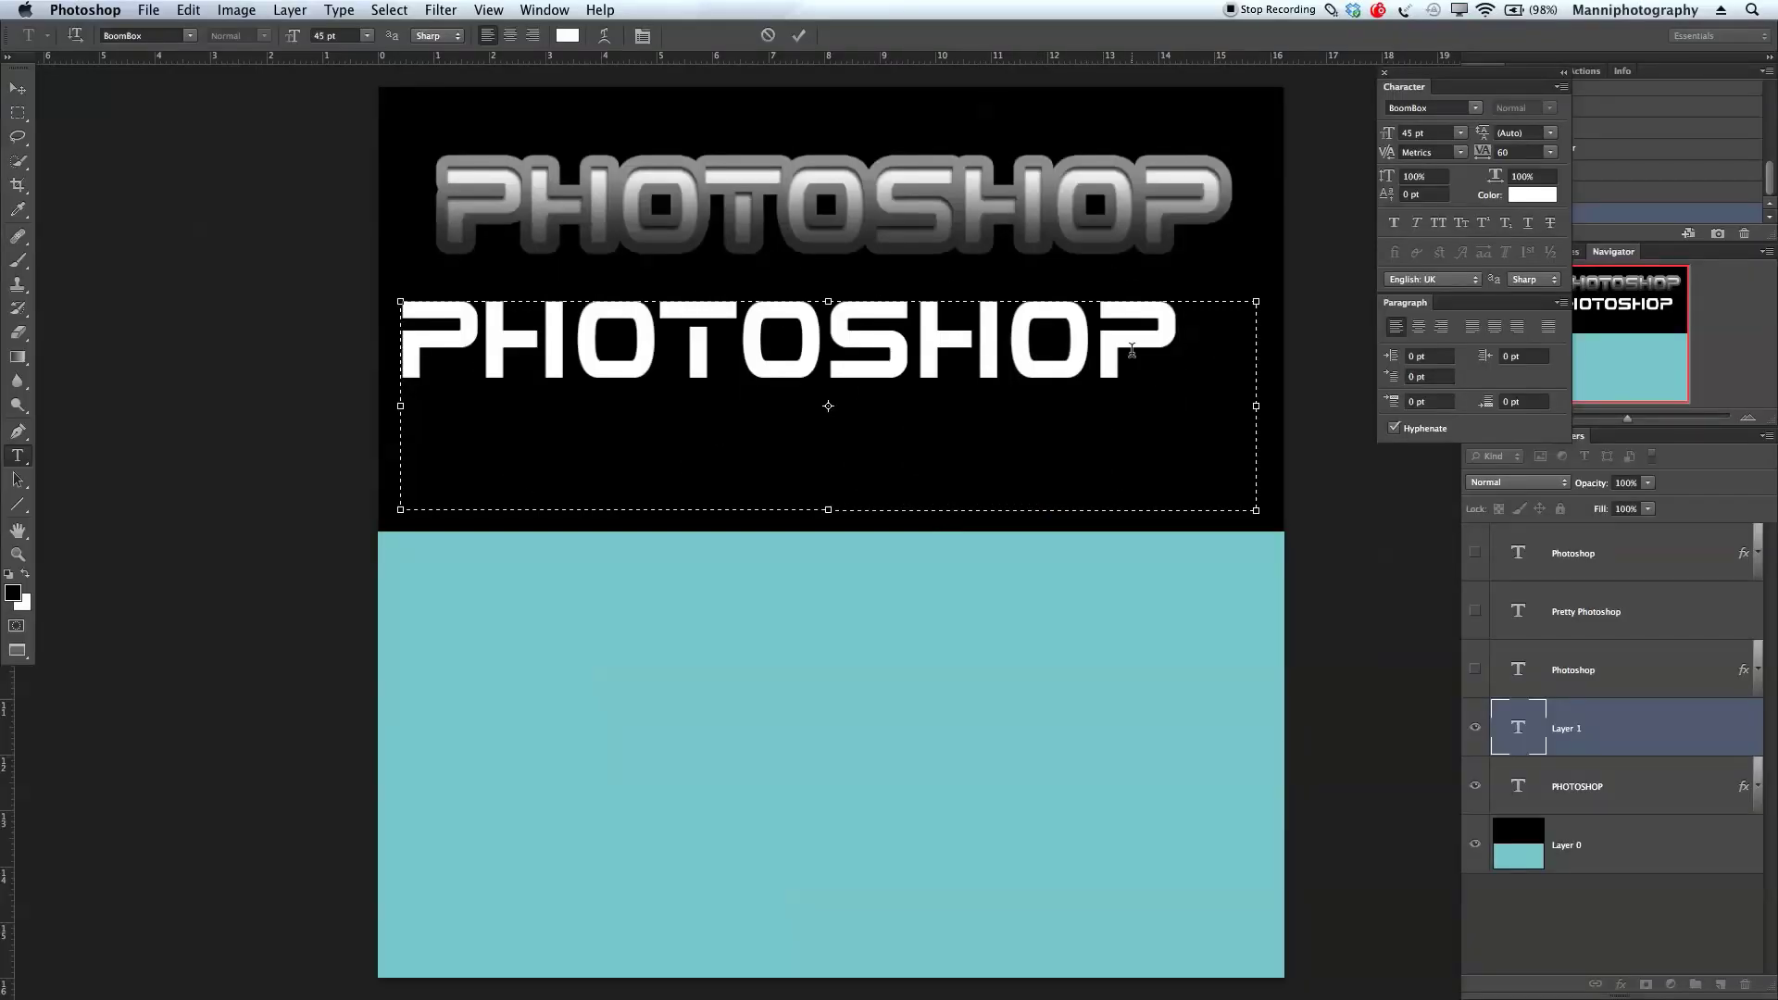
left_click_drag(1179, 352, 460, 348)
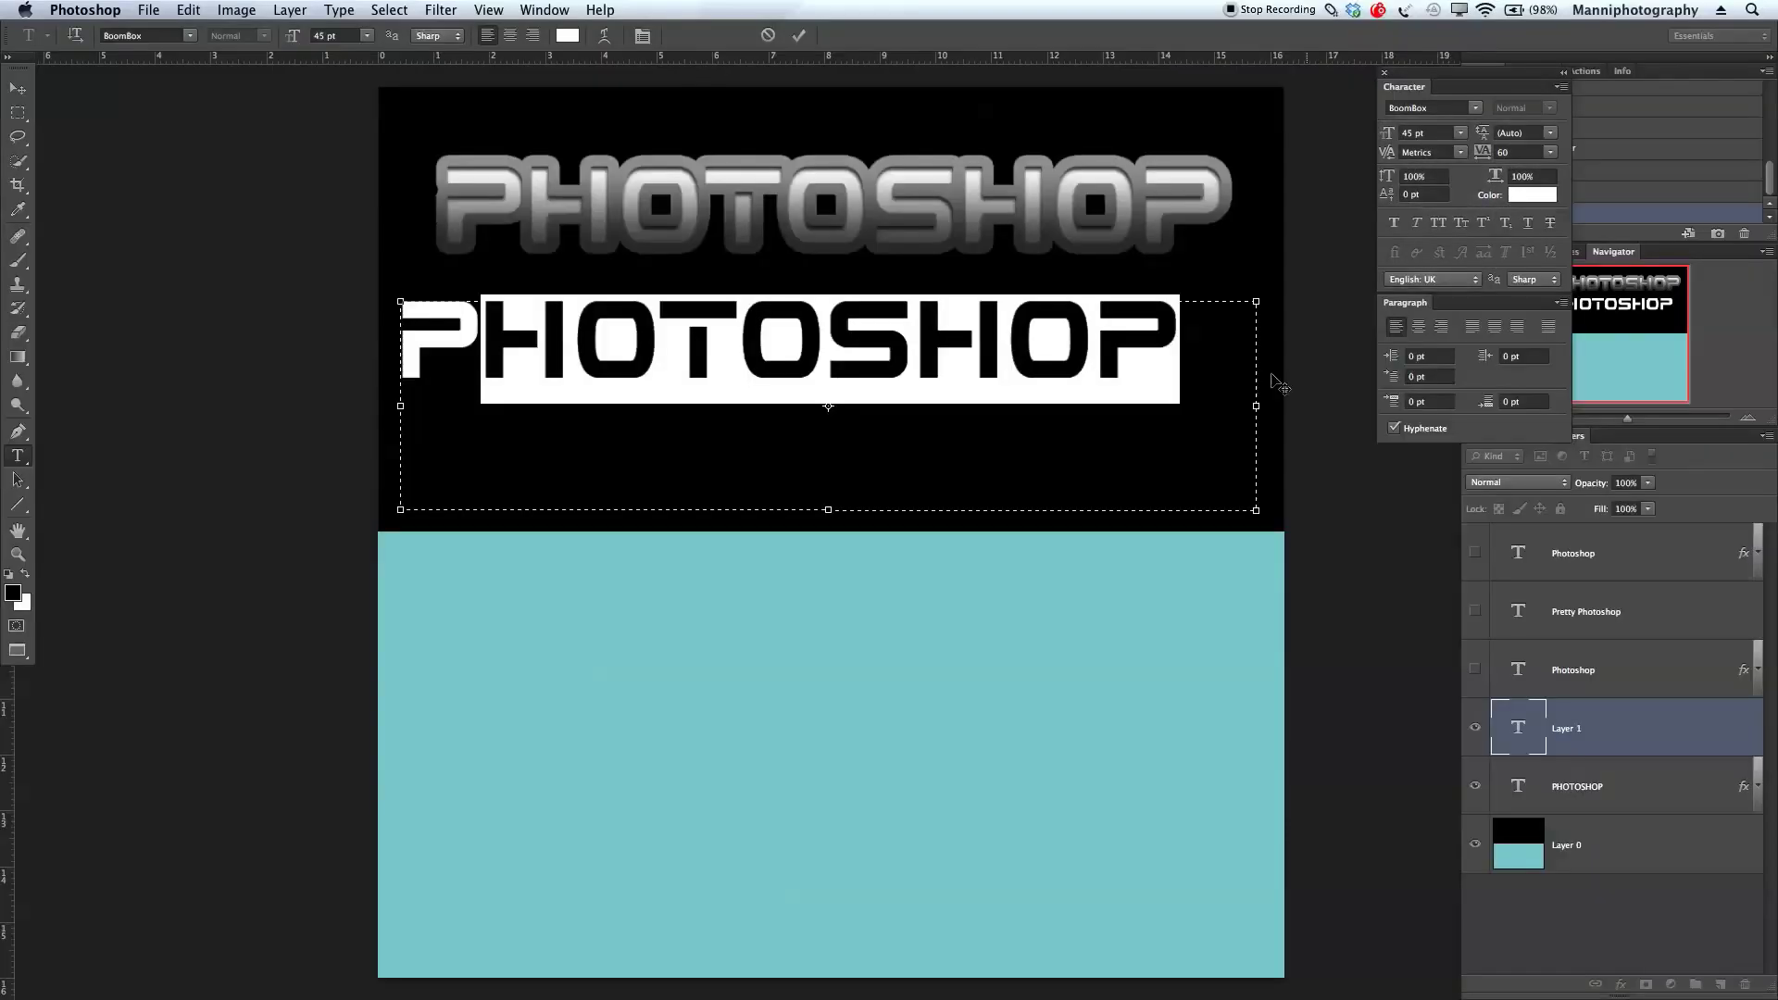
left_click(1185, 477)
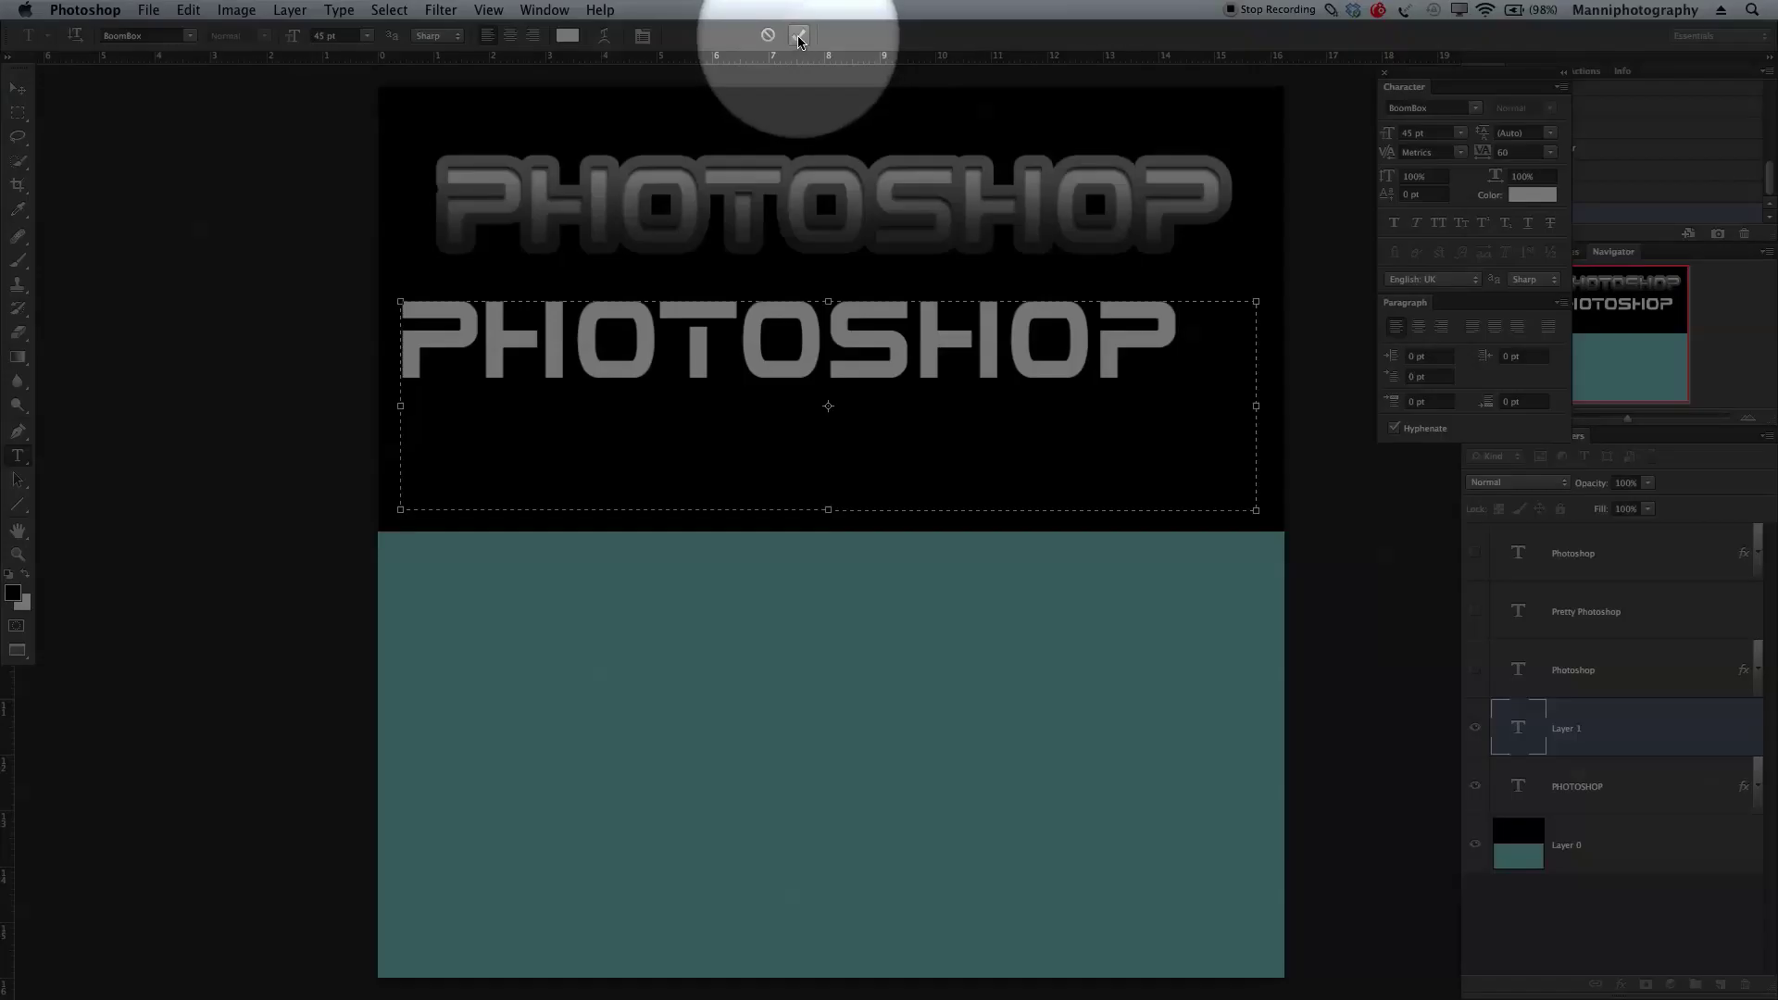
Commit the new text, close its character settings and centre it below the existing PHOTOSHOP title
left_click(798, 35)
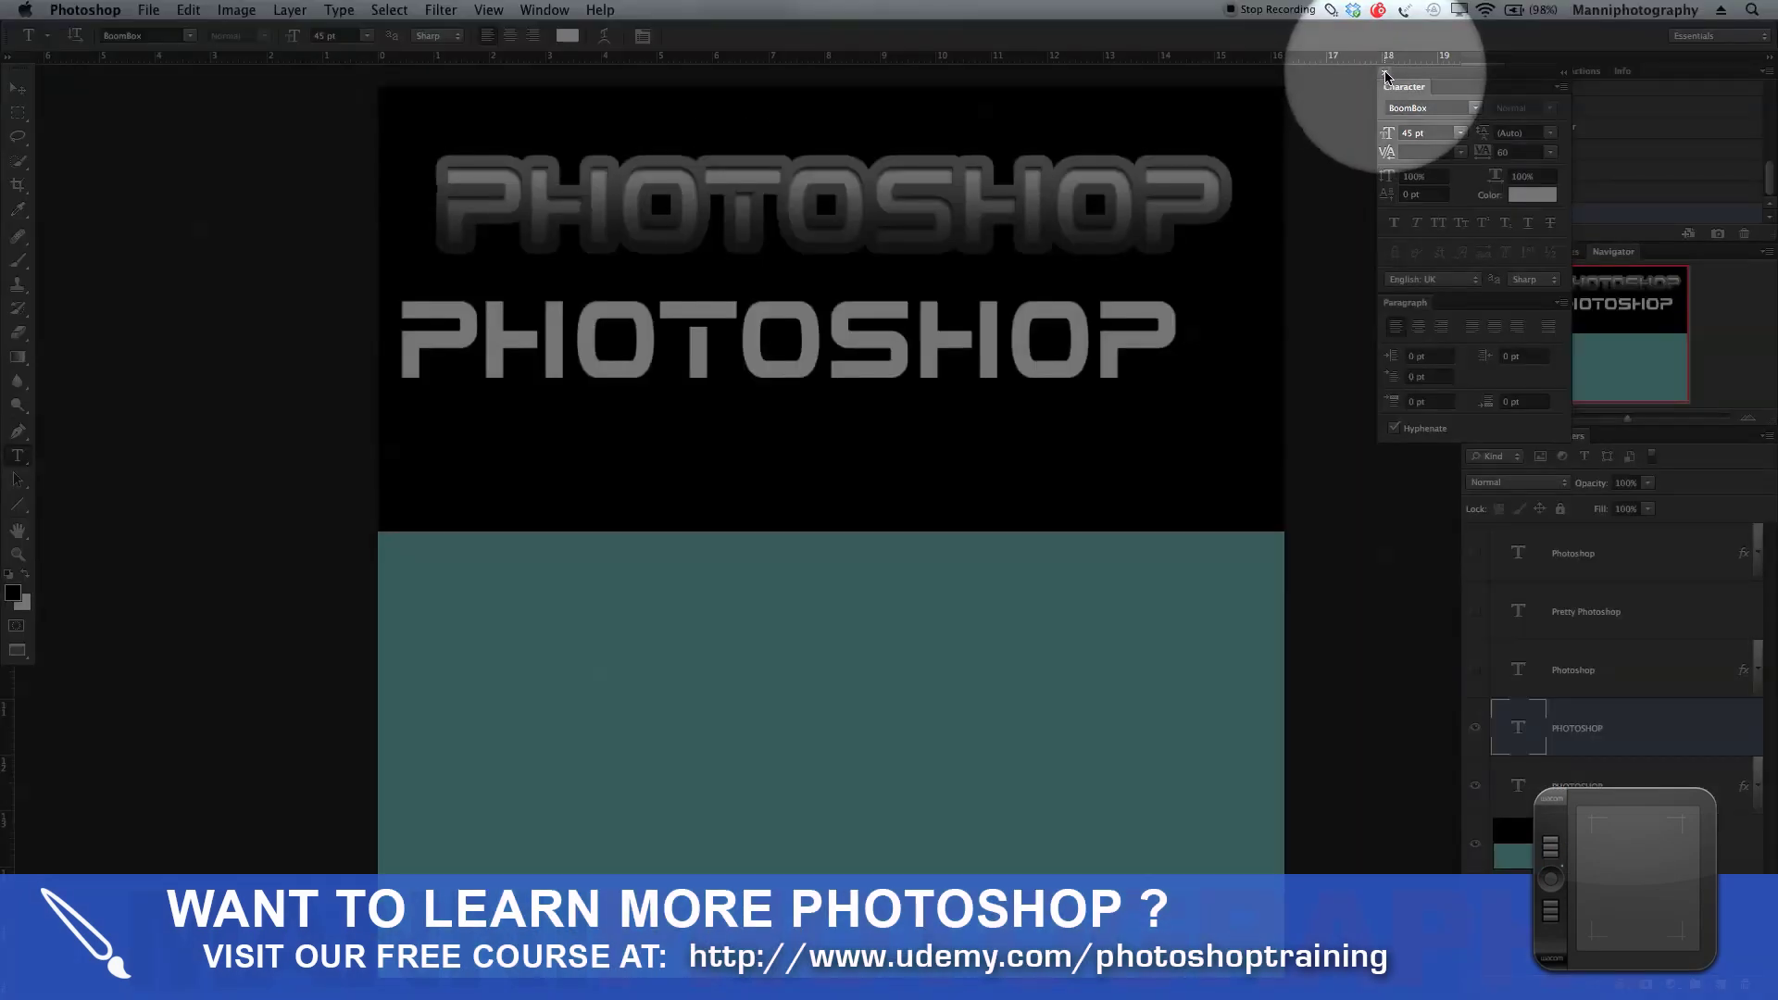
left_click(1386, 75)
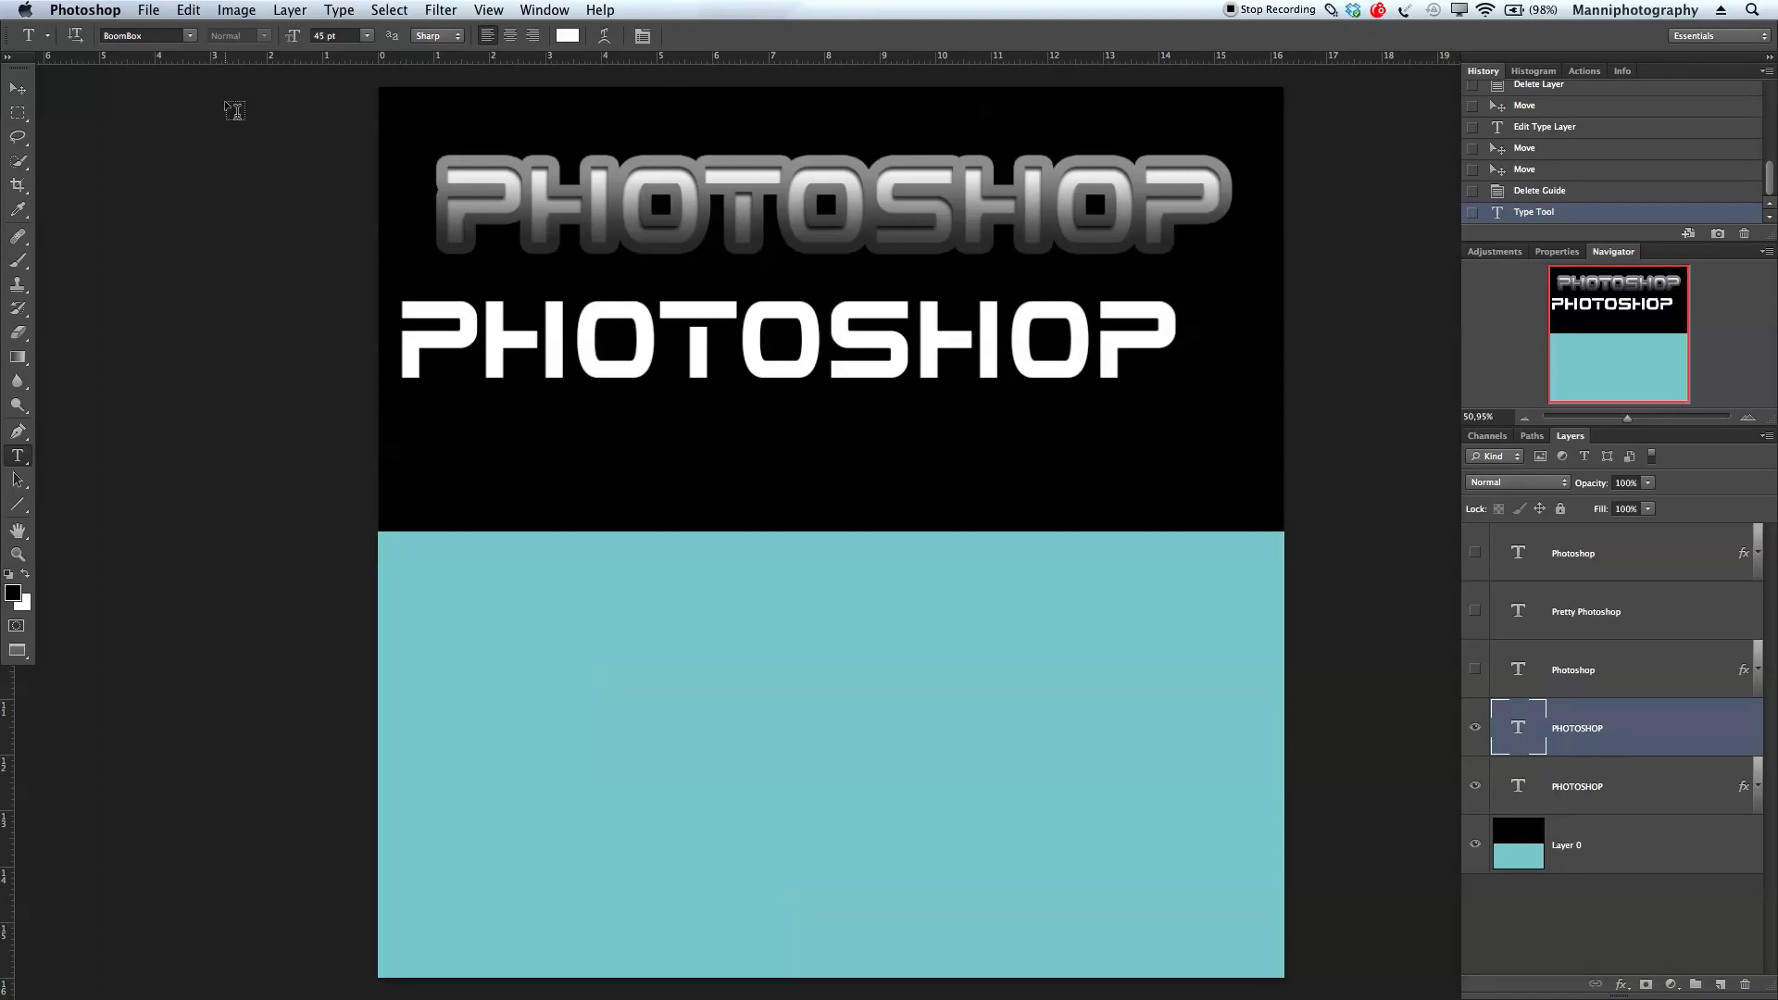
left_click(17, 90)
left_click_drag(627, 294, 713, 372)
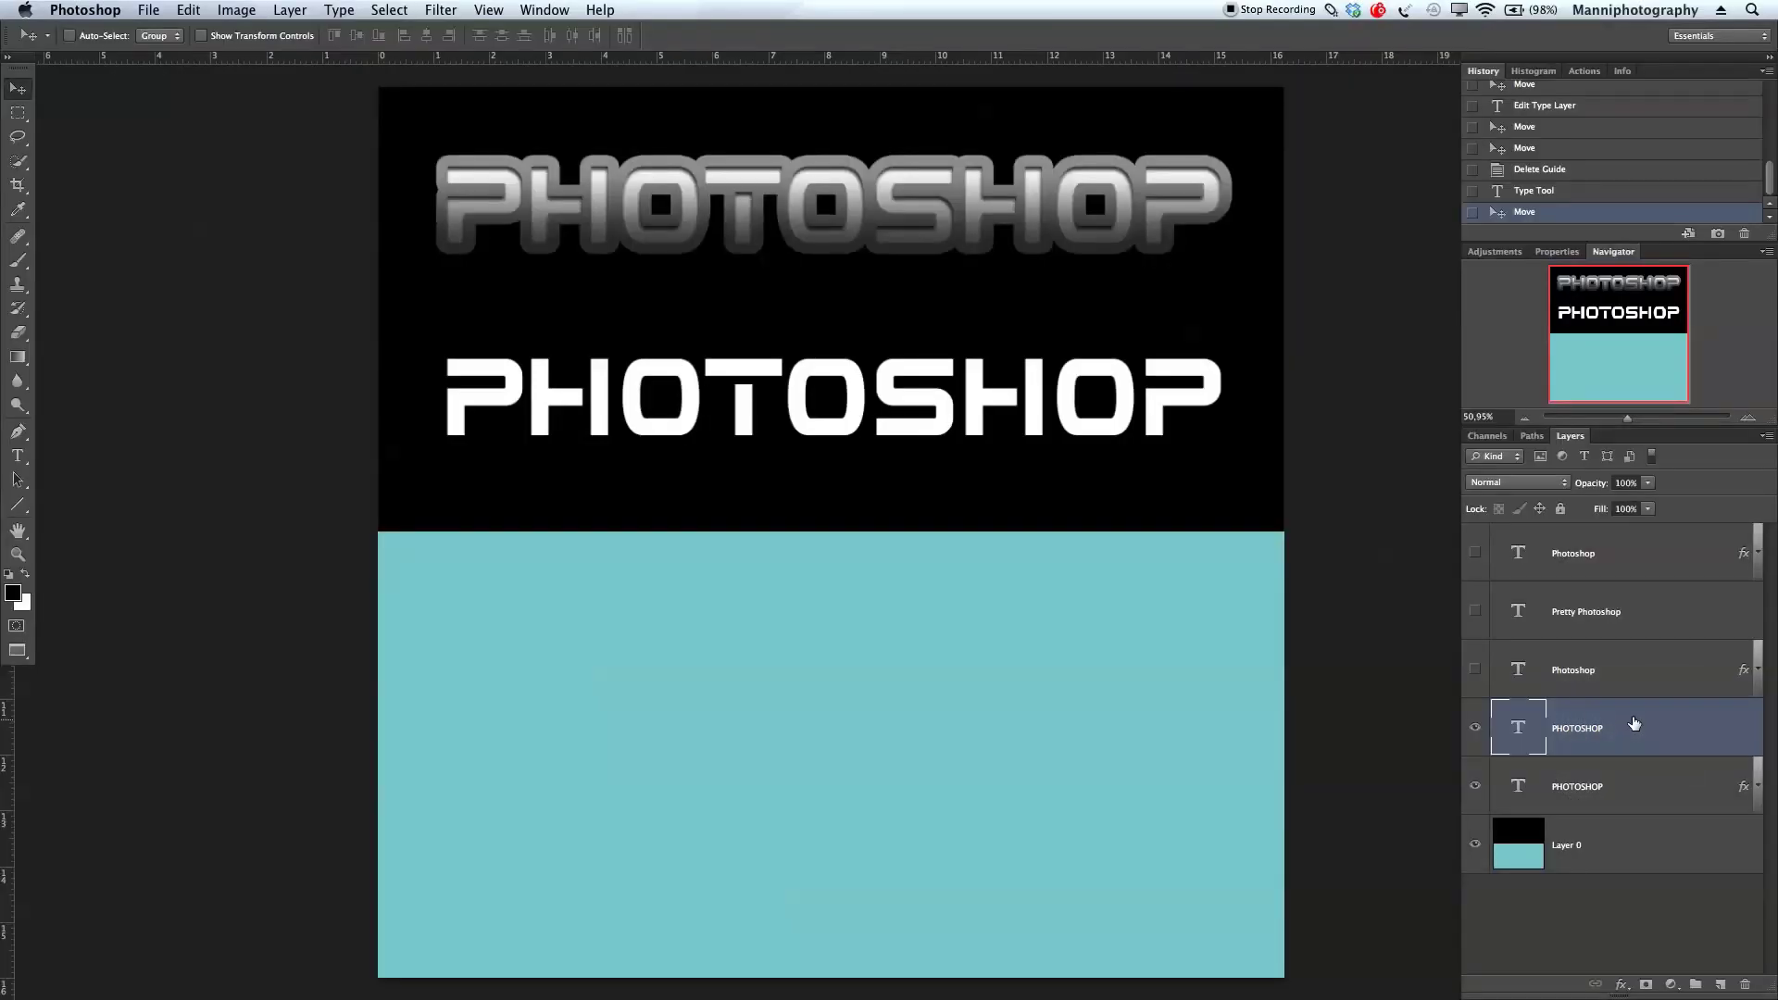
Enable a Stroke effect in the layer style of the new PHOTOSHOP text layer
double_click(1635, 723)
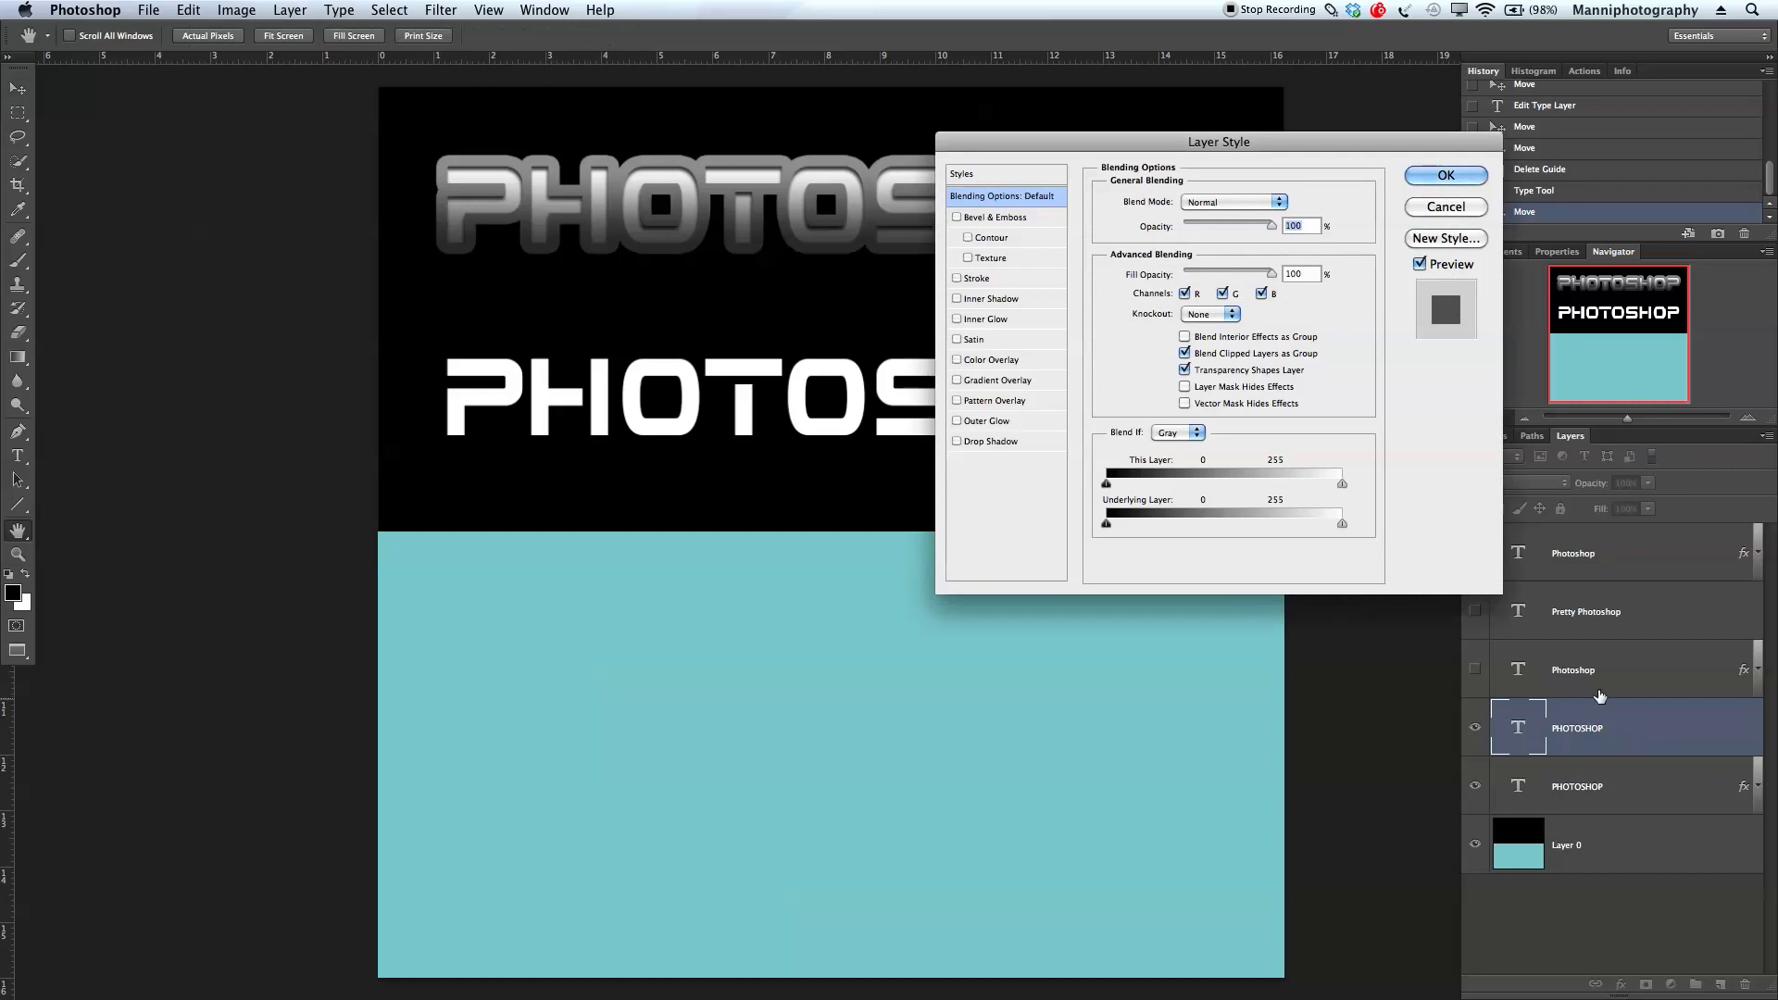
left_click_drag(1179, 146, 825, 500)
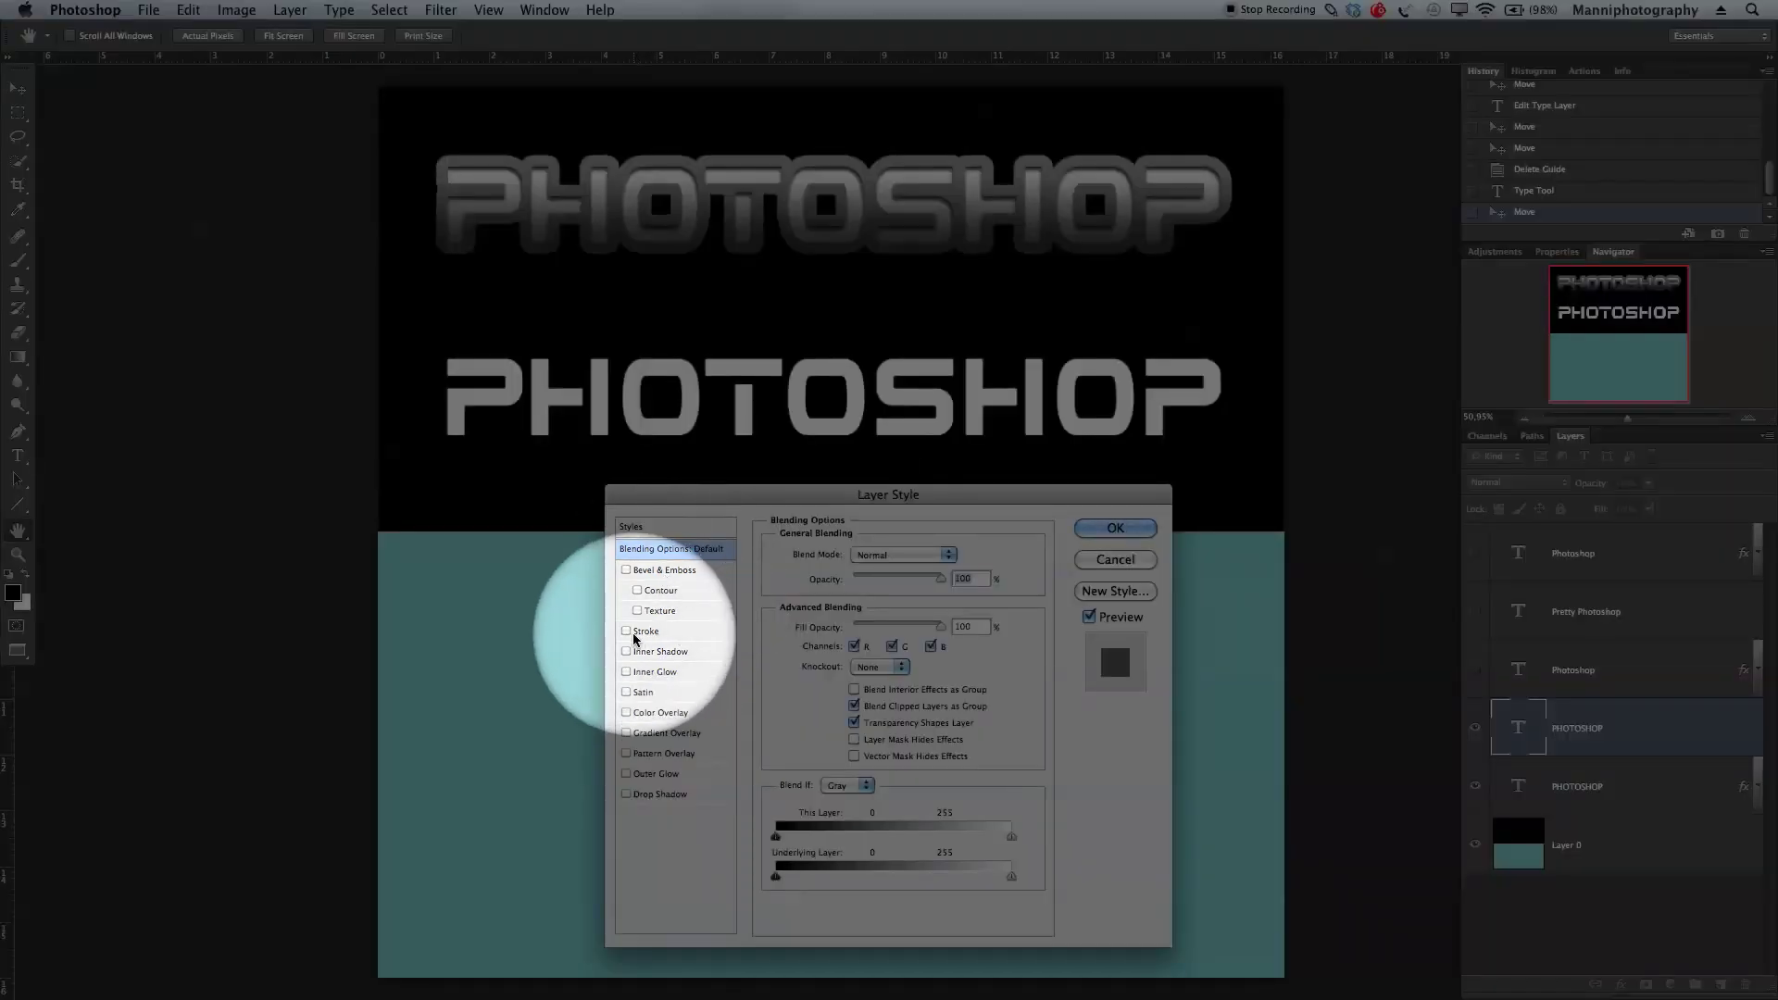
left_click(647, 634)
left_click(648, 634)
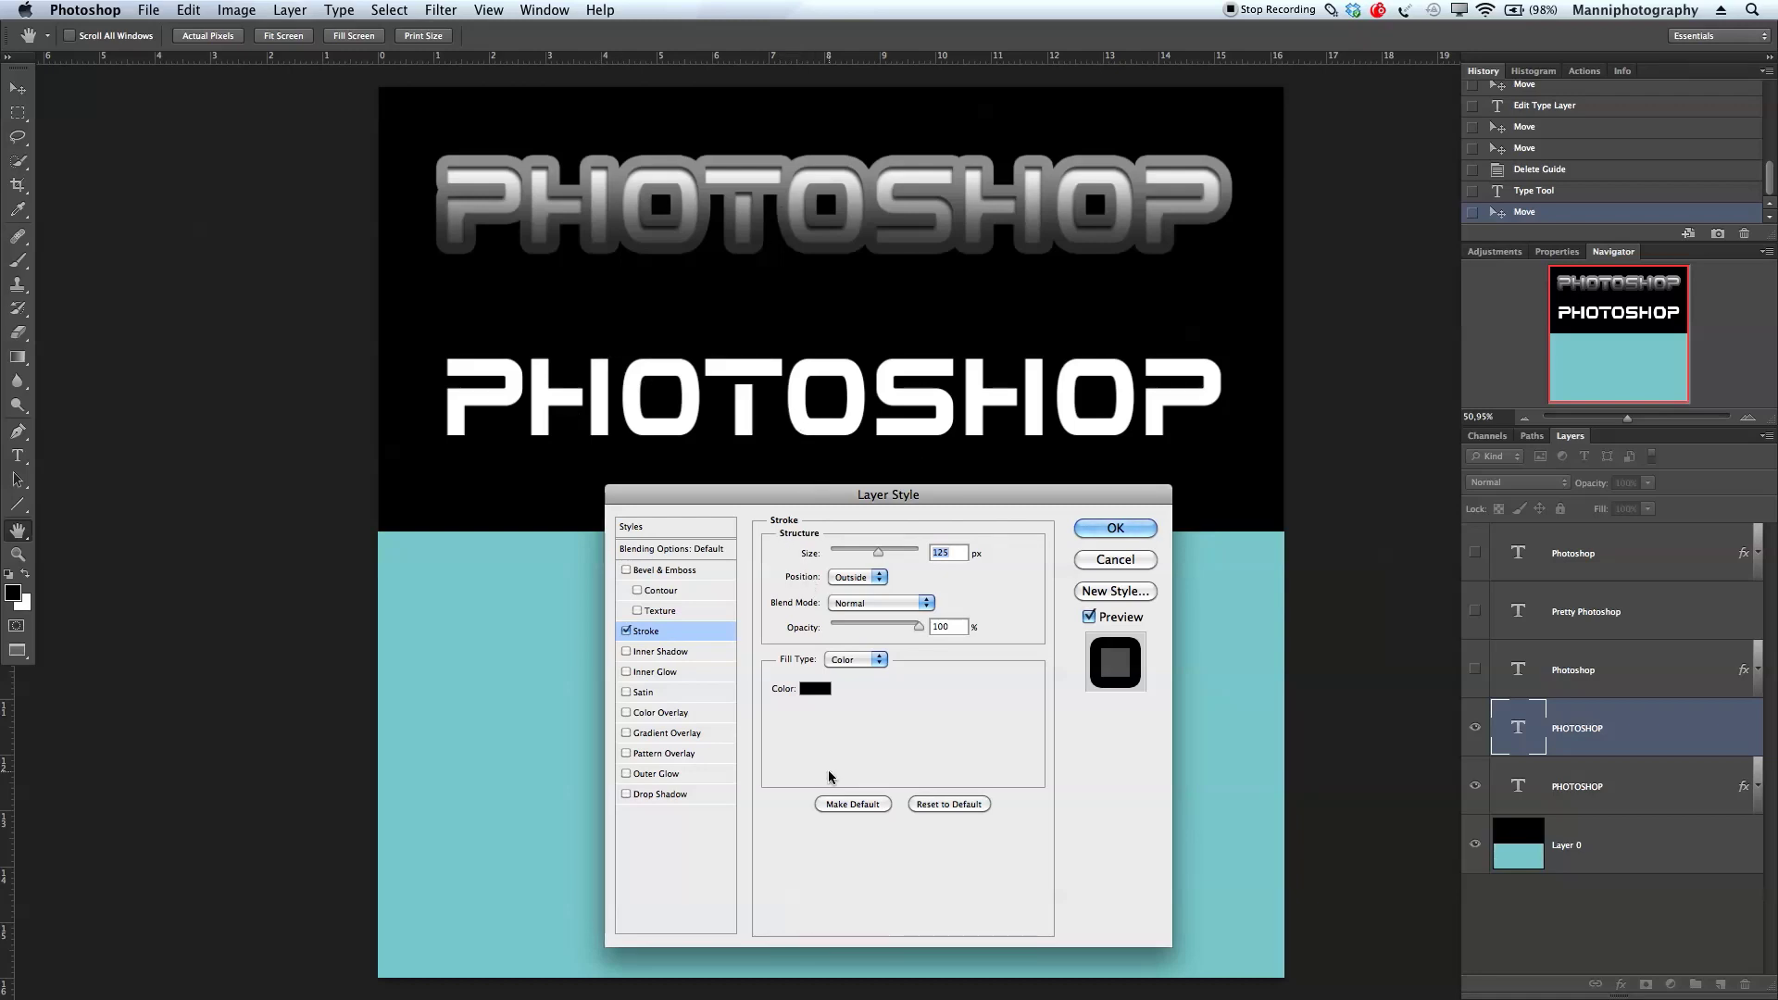
Set the stroke's solid colour to dark grey 535252
left_click(804, 702)
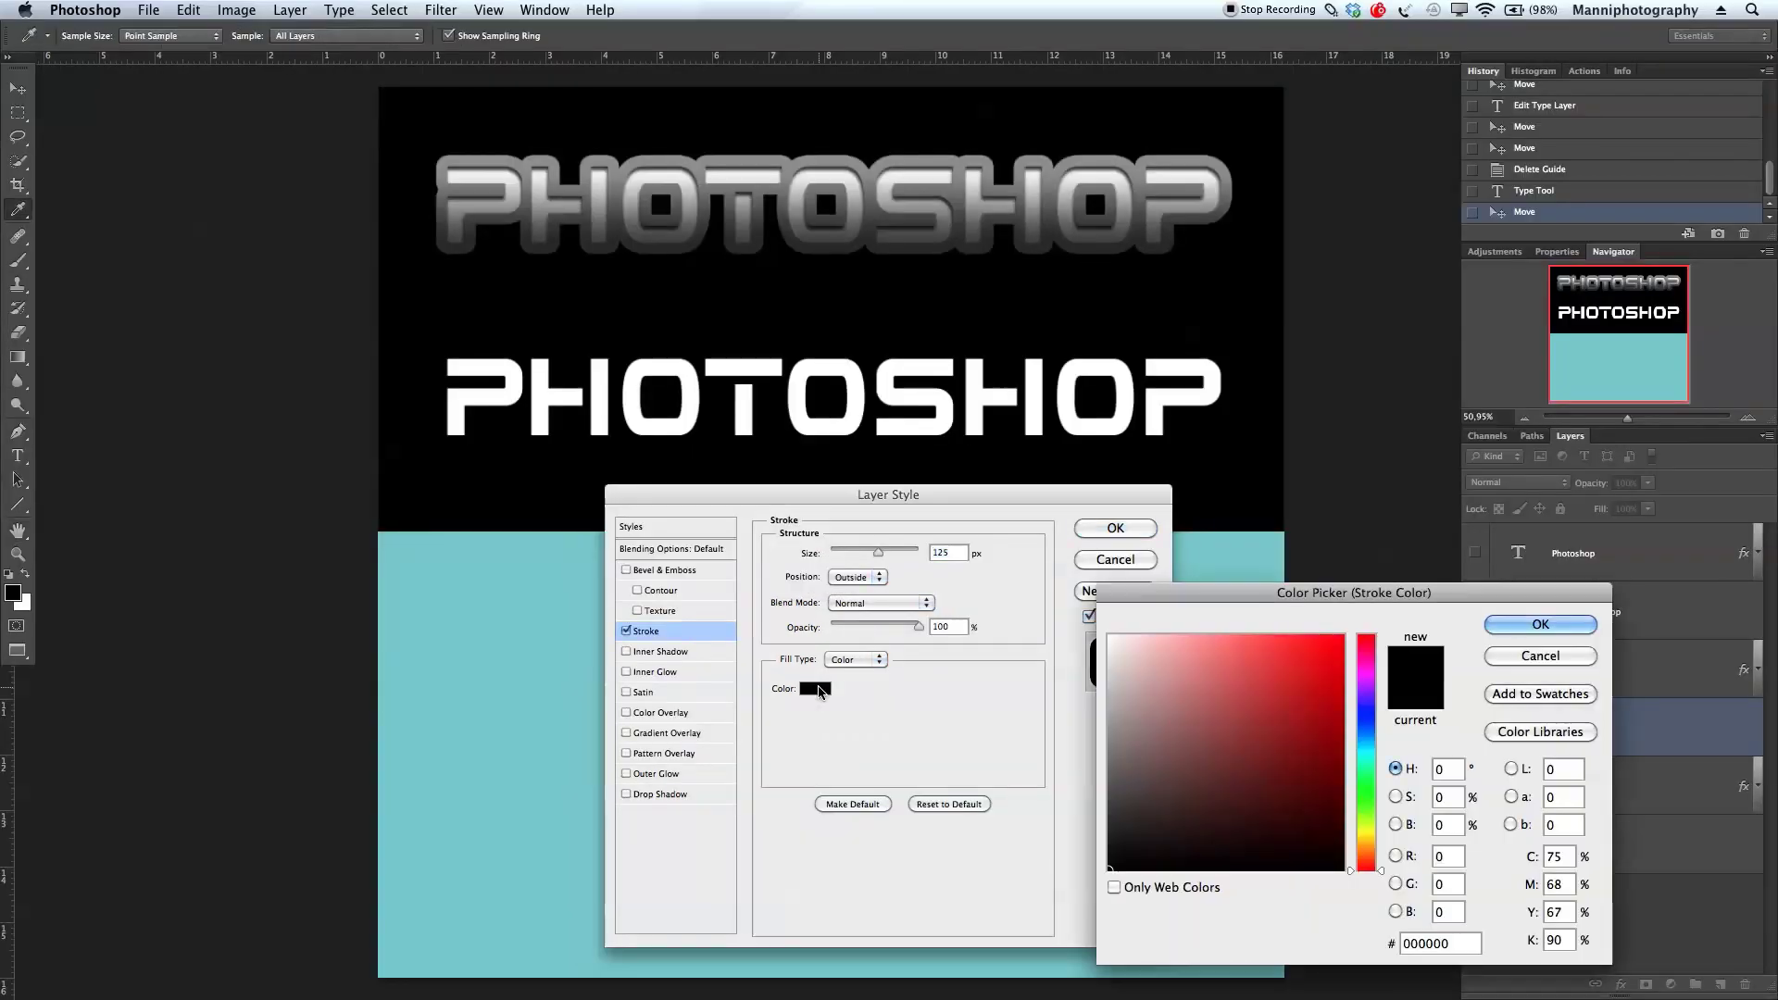
left_click_drag(1259, 593, 1239, 582)
left_click_drag(1093, 741, 1091, 781)
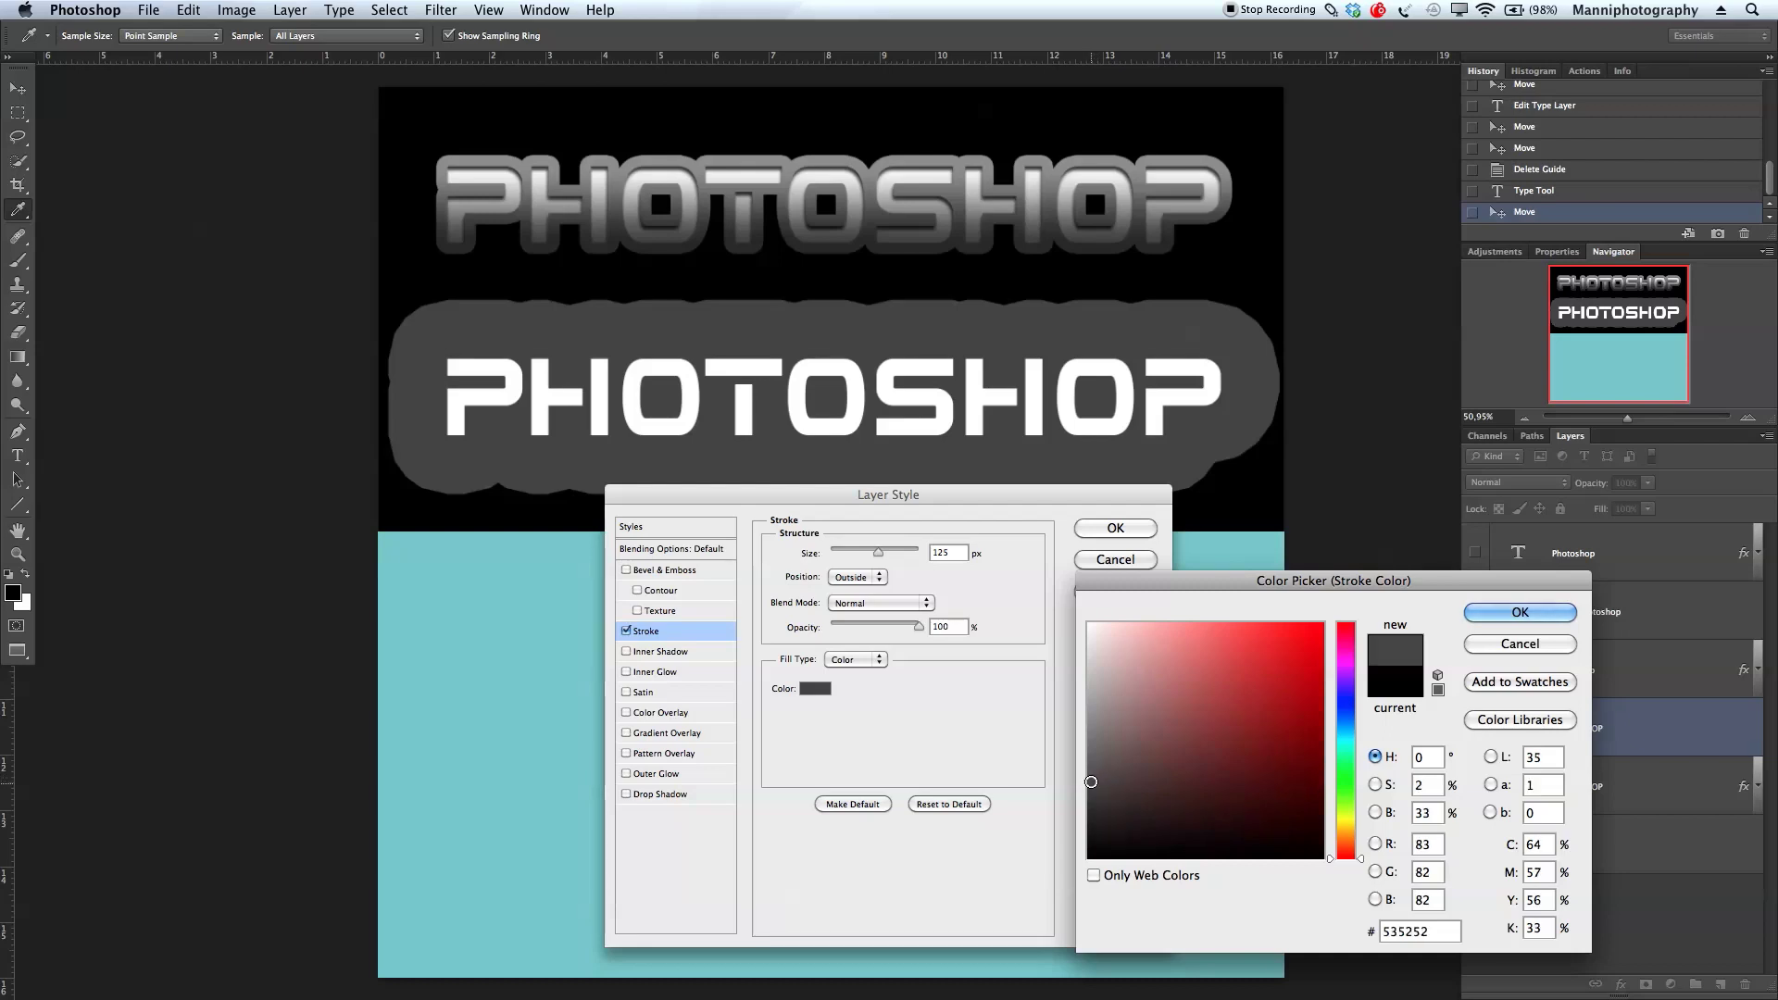
left_click(1520, 612)
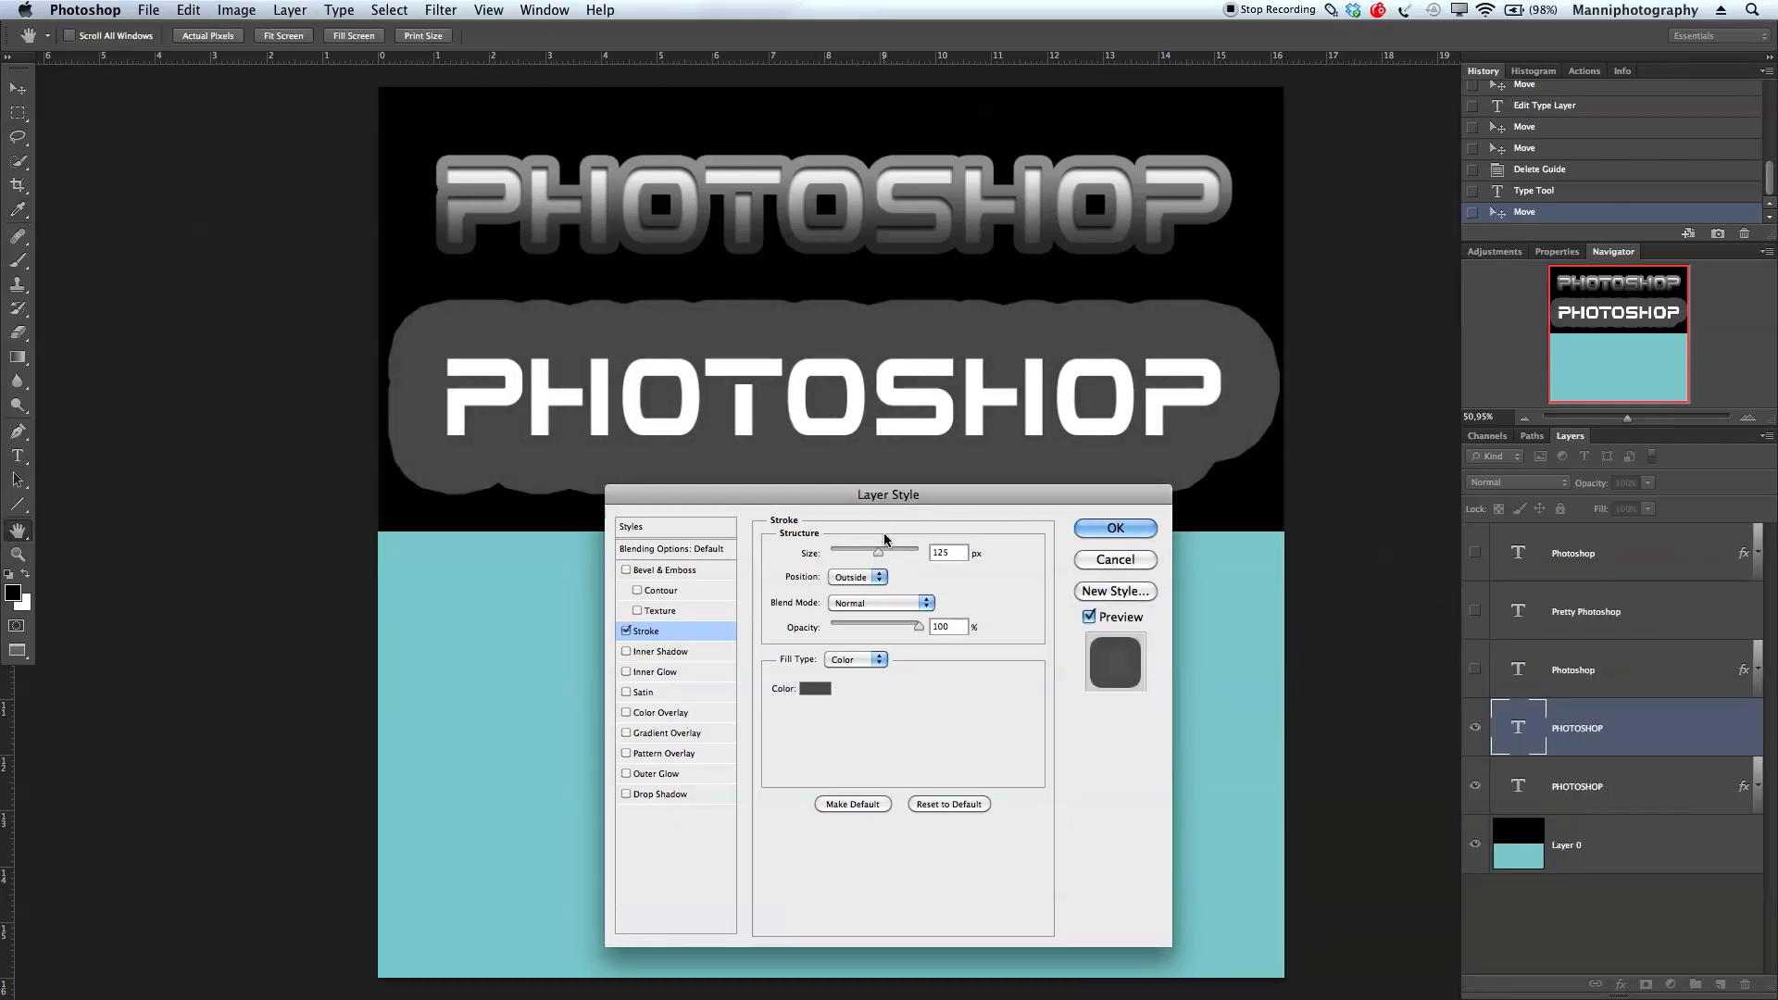
Set the stroke size to 27 px and fill it with a linear gradient at a 90° angle
left_click_drag(878, 552, 845, 554)
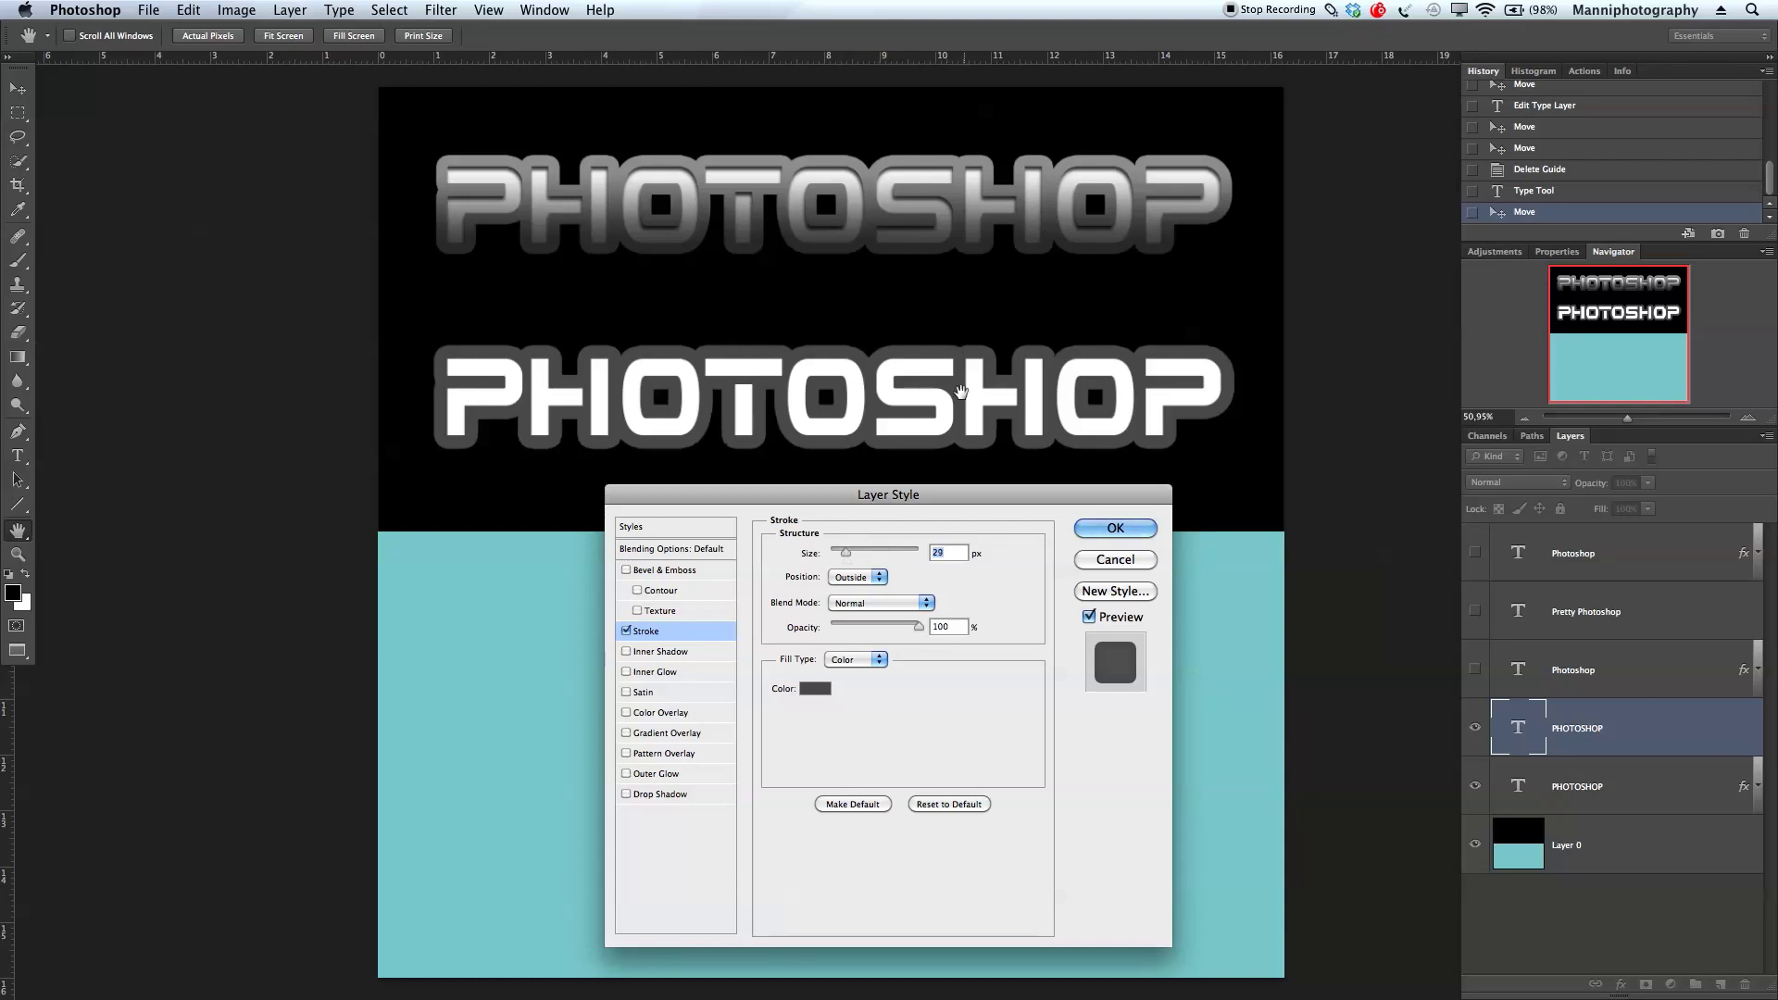
left_click_drag(846, 553, 844, 553)
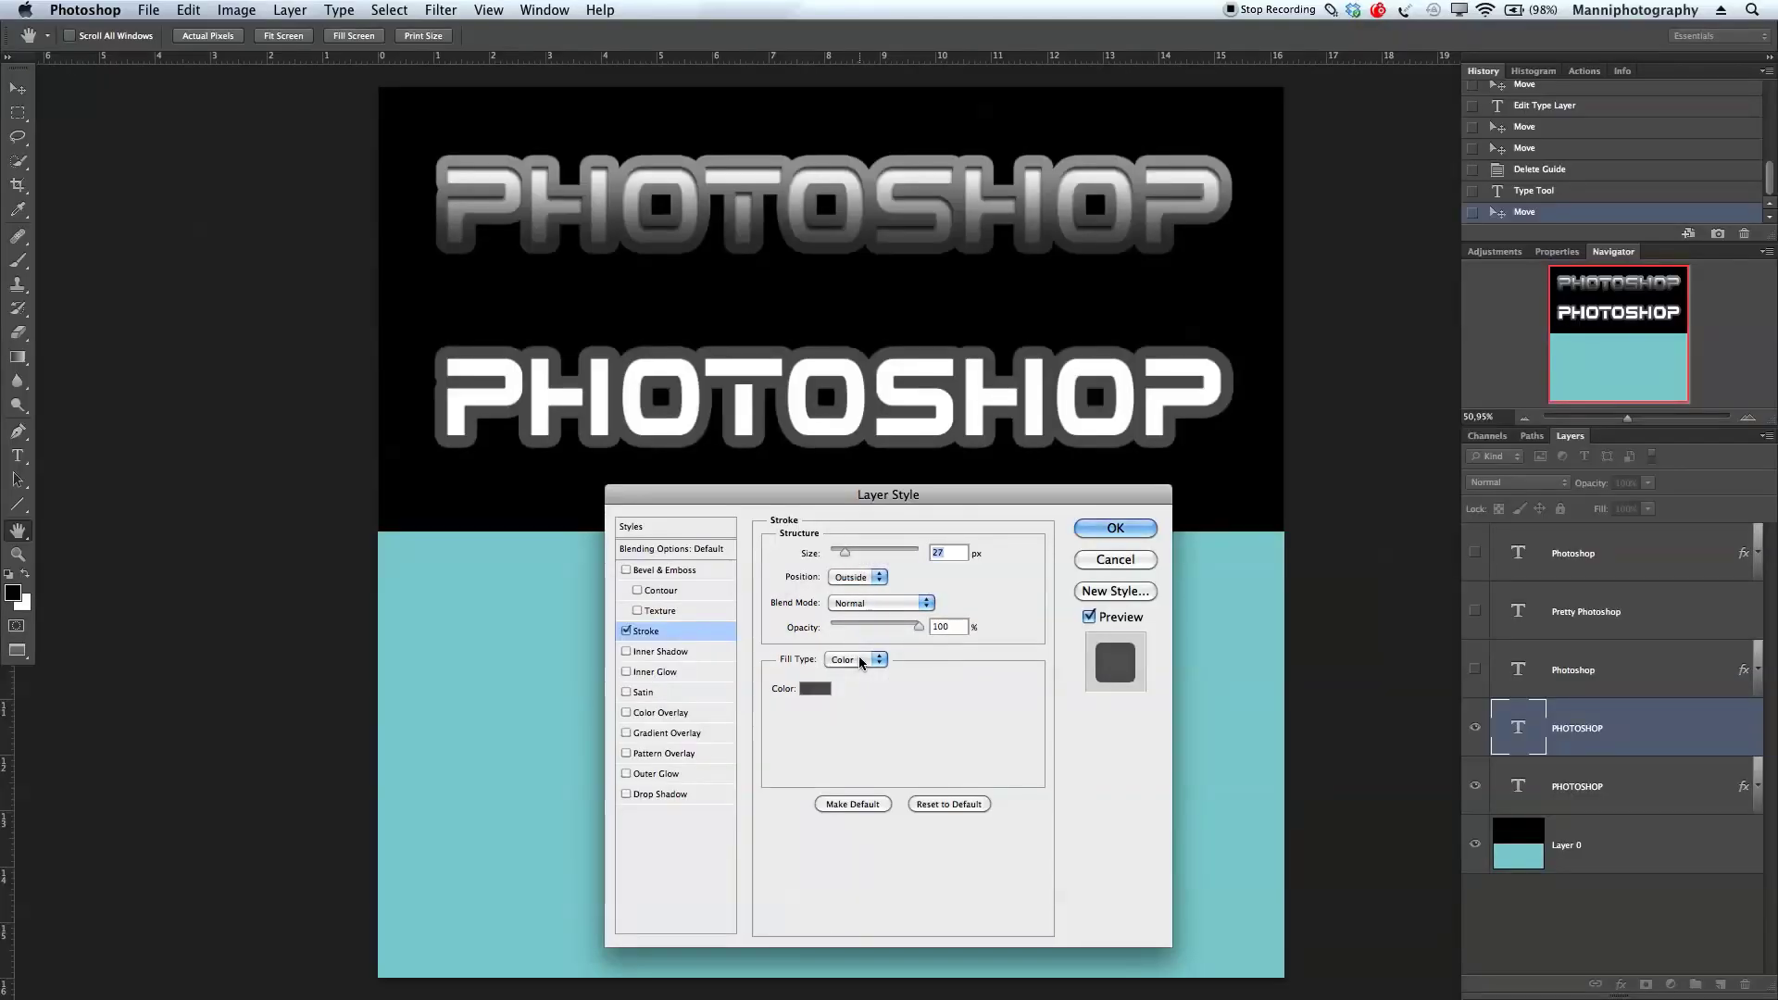
left_click(859, 658)
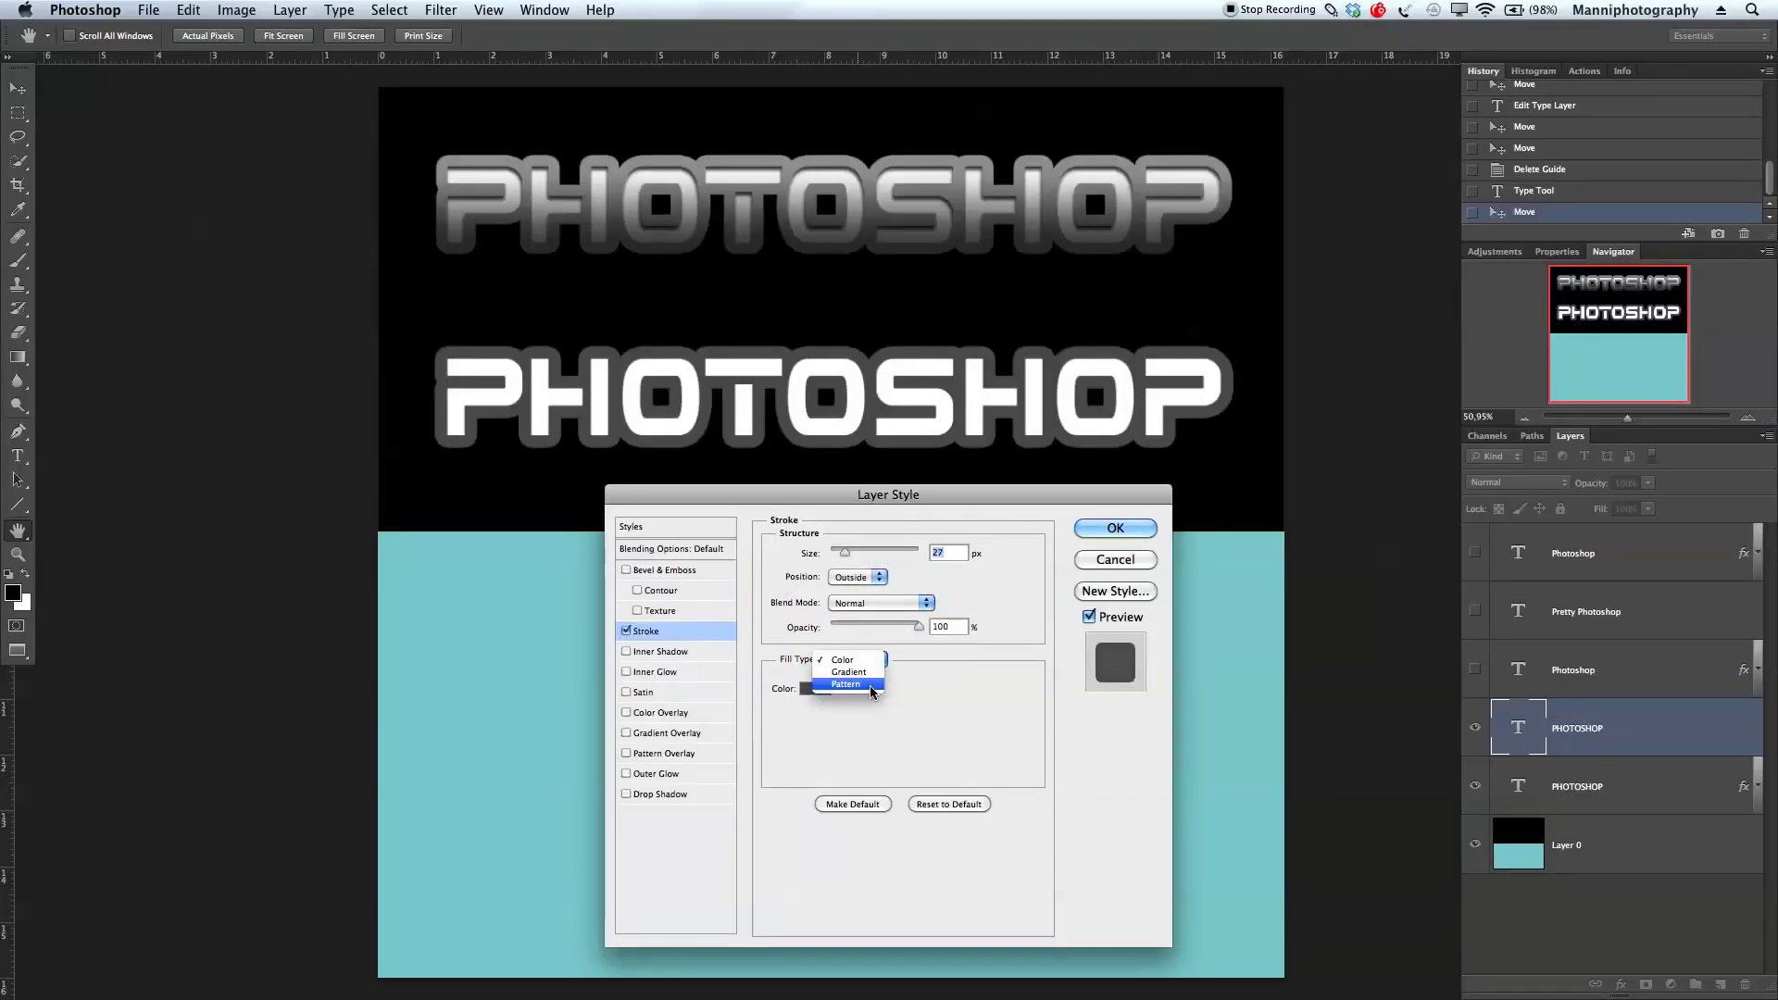
left_click(871, 672)
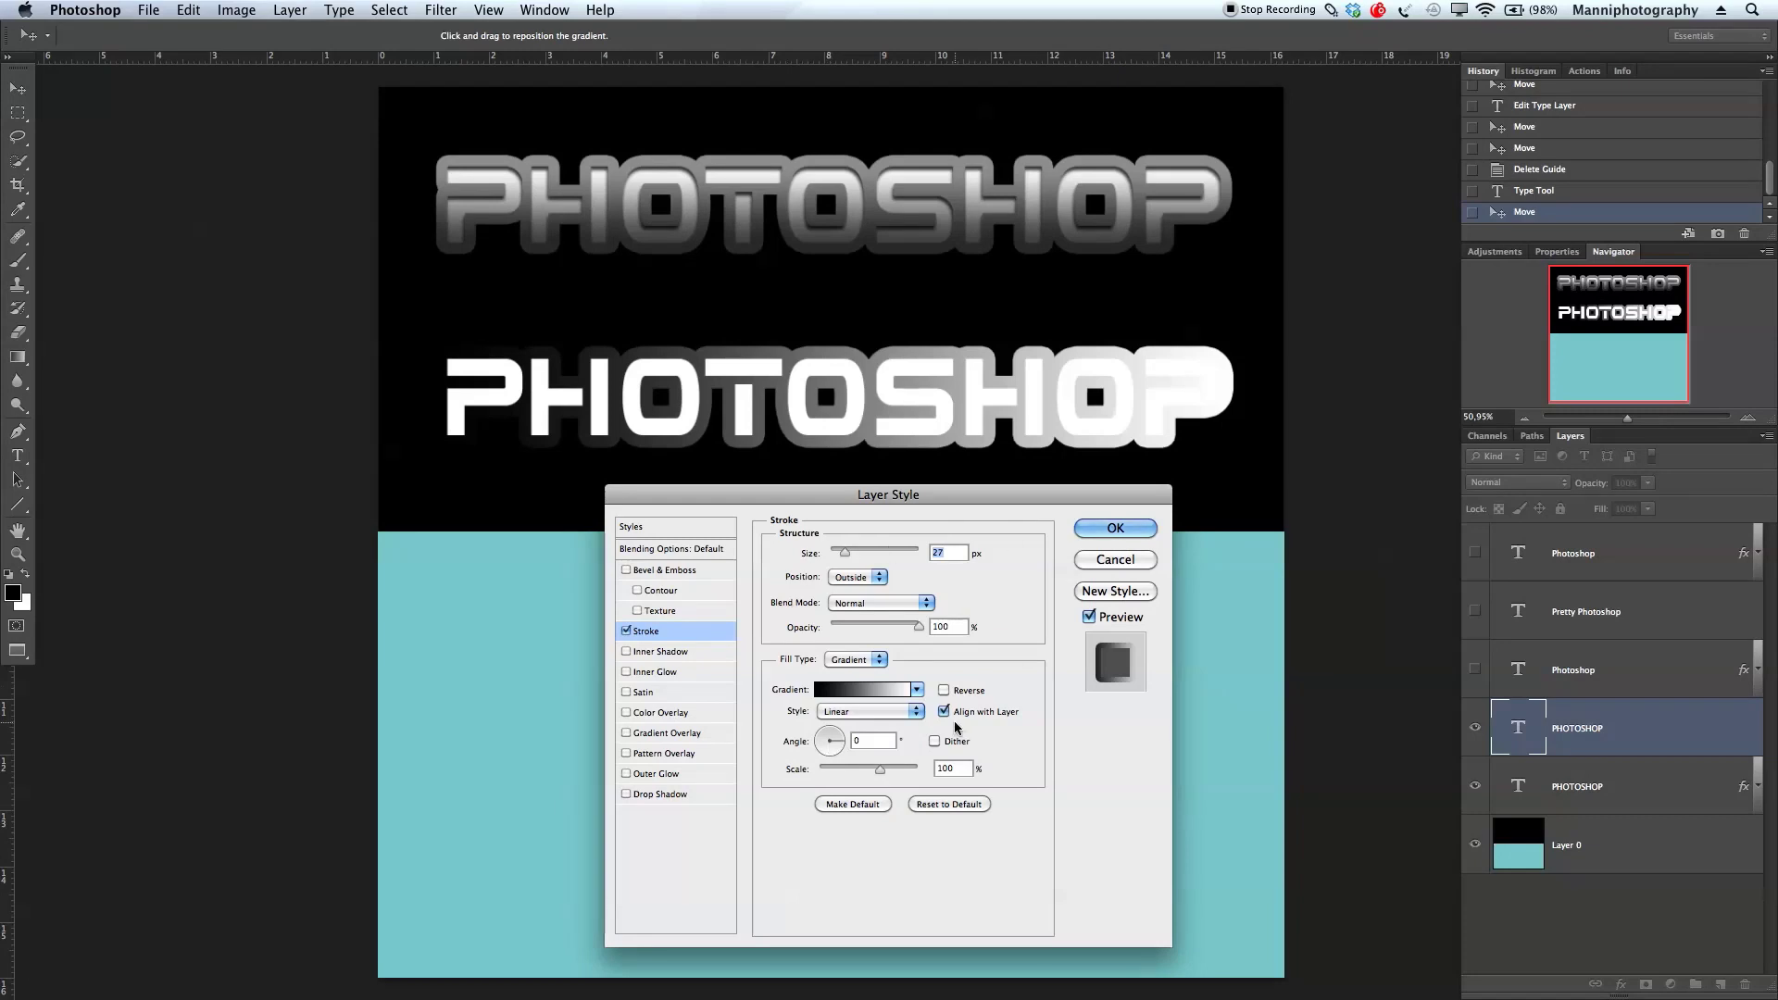
left_click(831, 724)
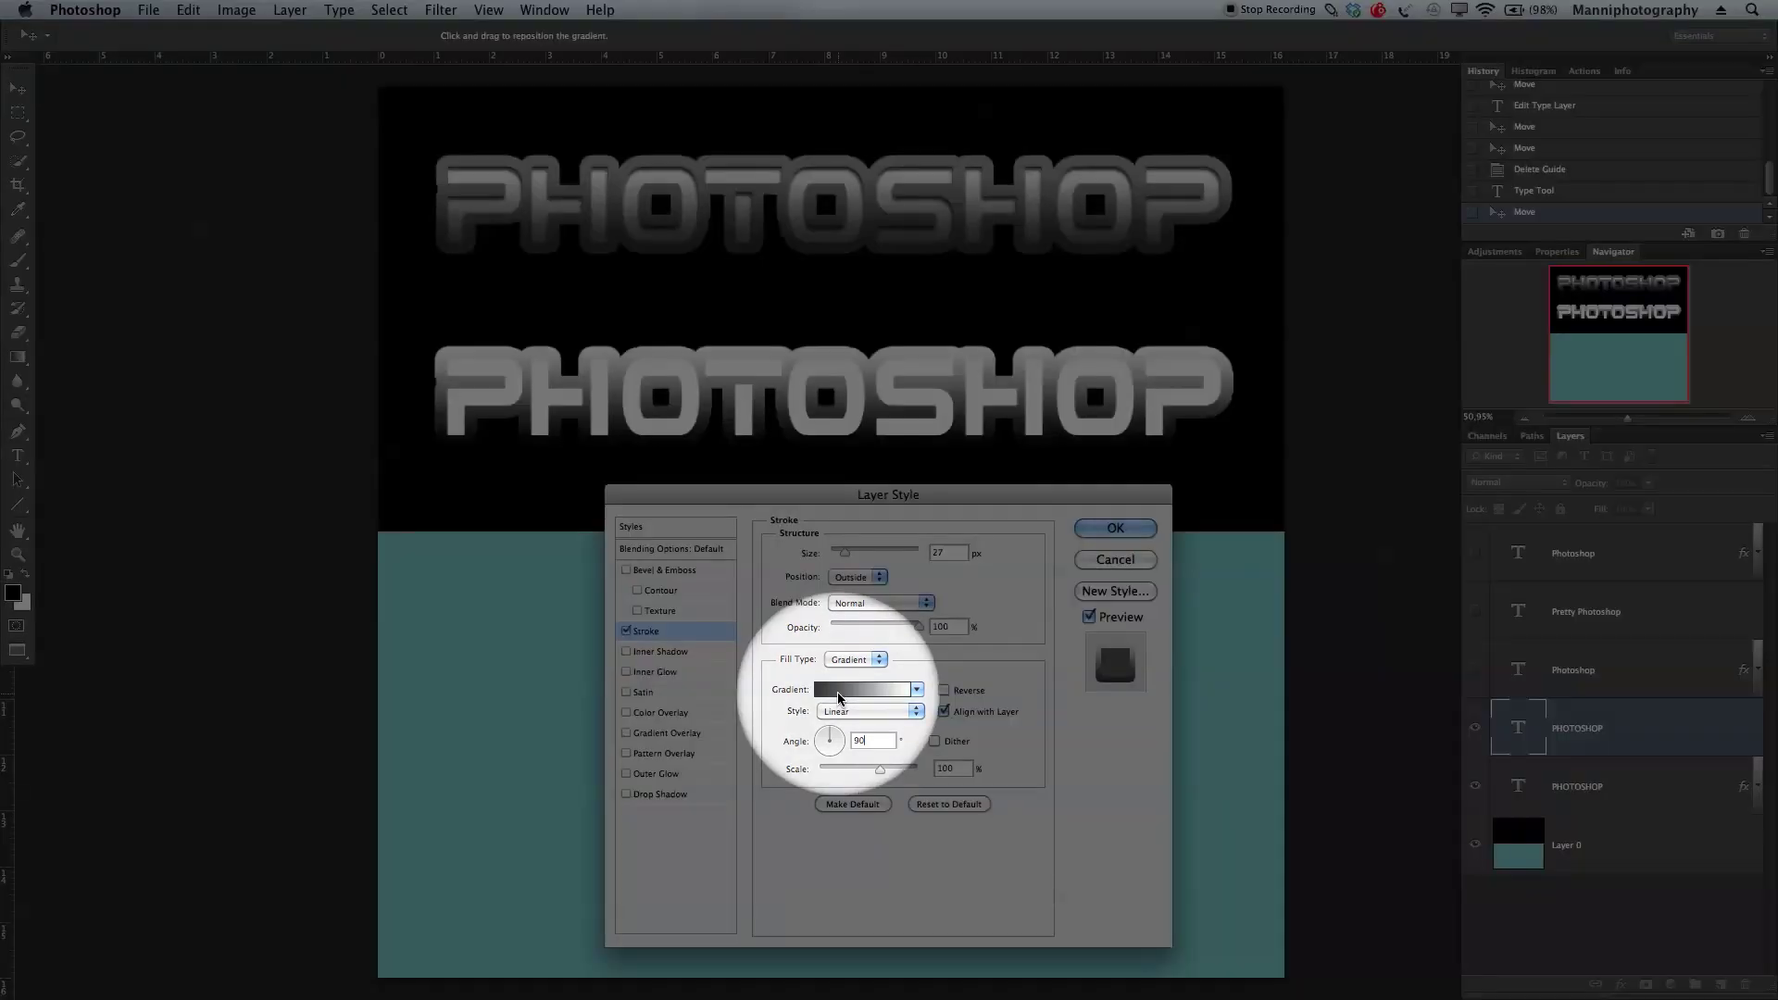
Change the stroke gradient's black stop to dark grey 414040, and apply the stroke at 56% opacity
left_click(841, 693)
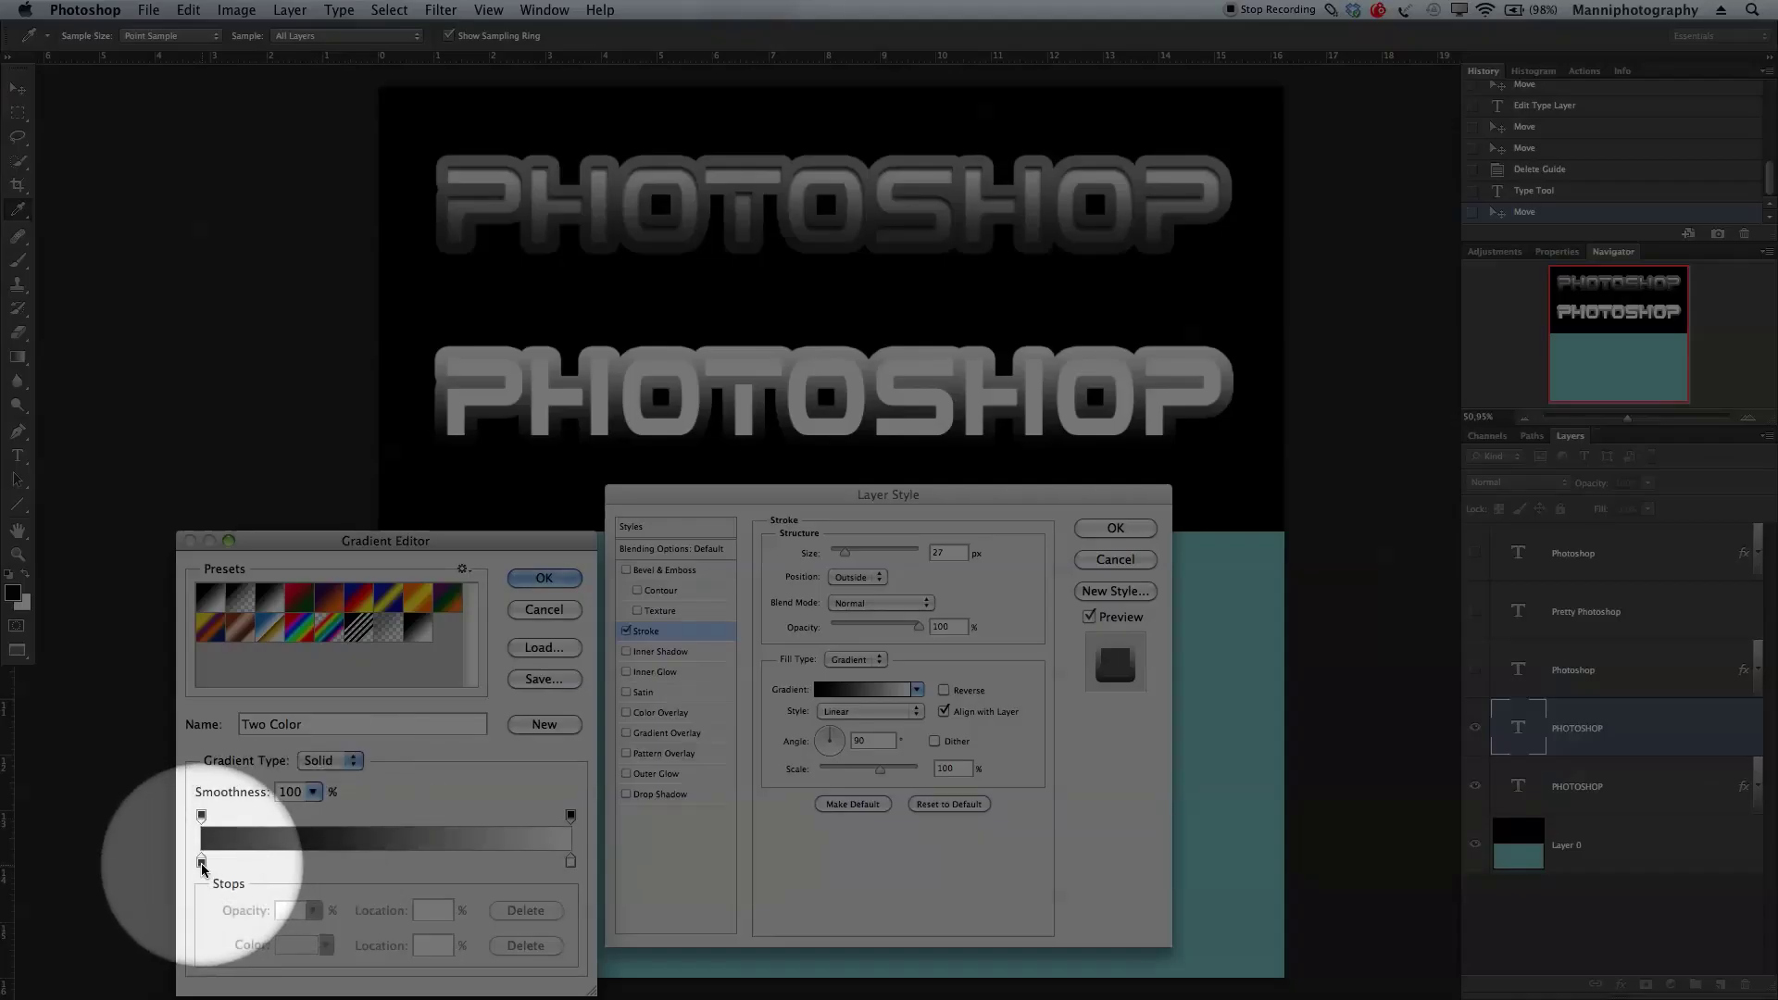
left_click(203, 865)
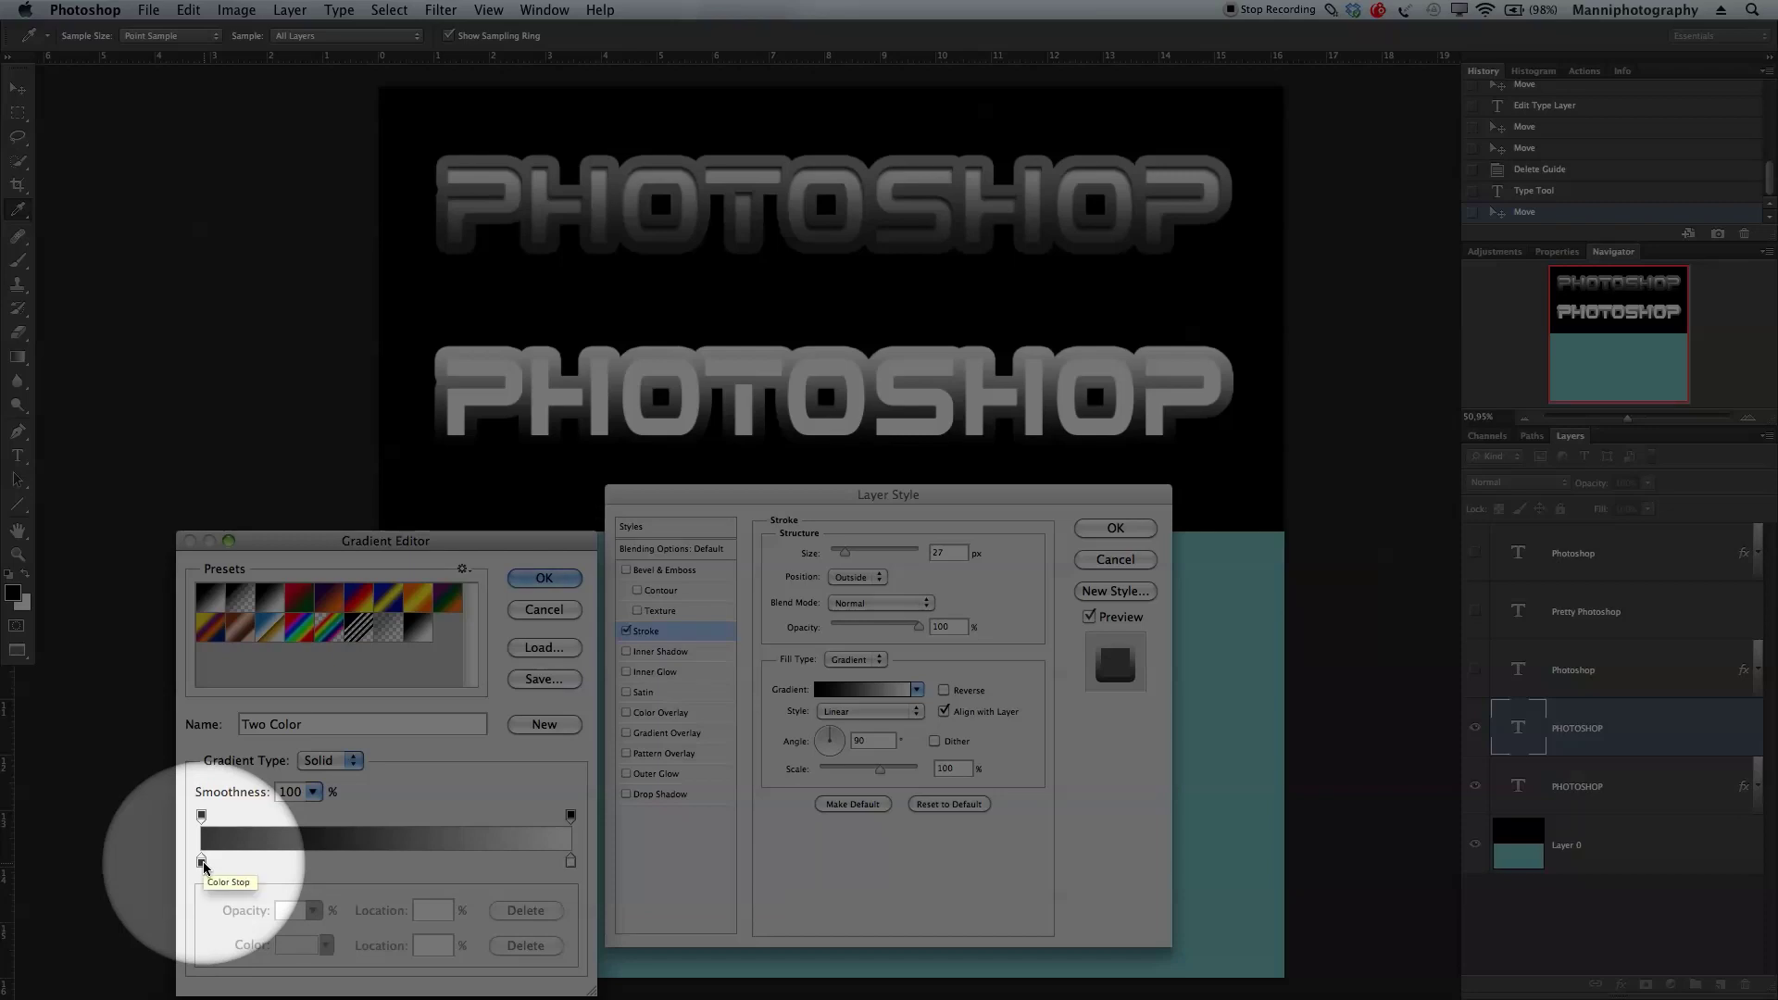
double_click(202, 866)
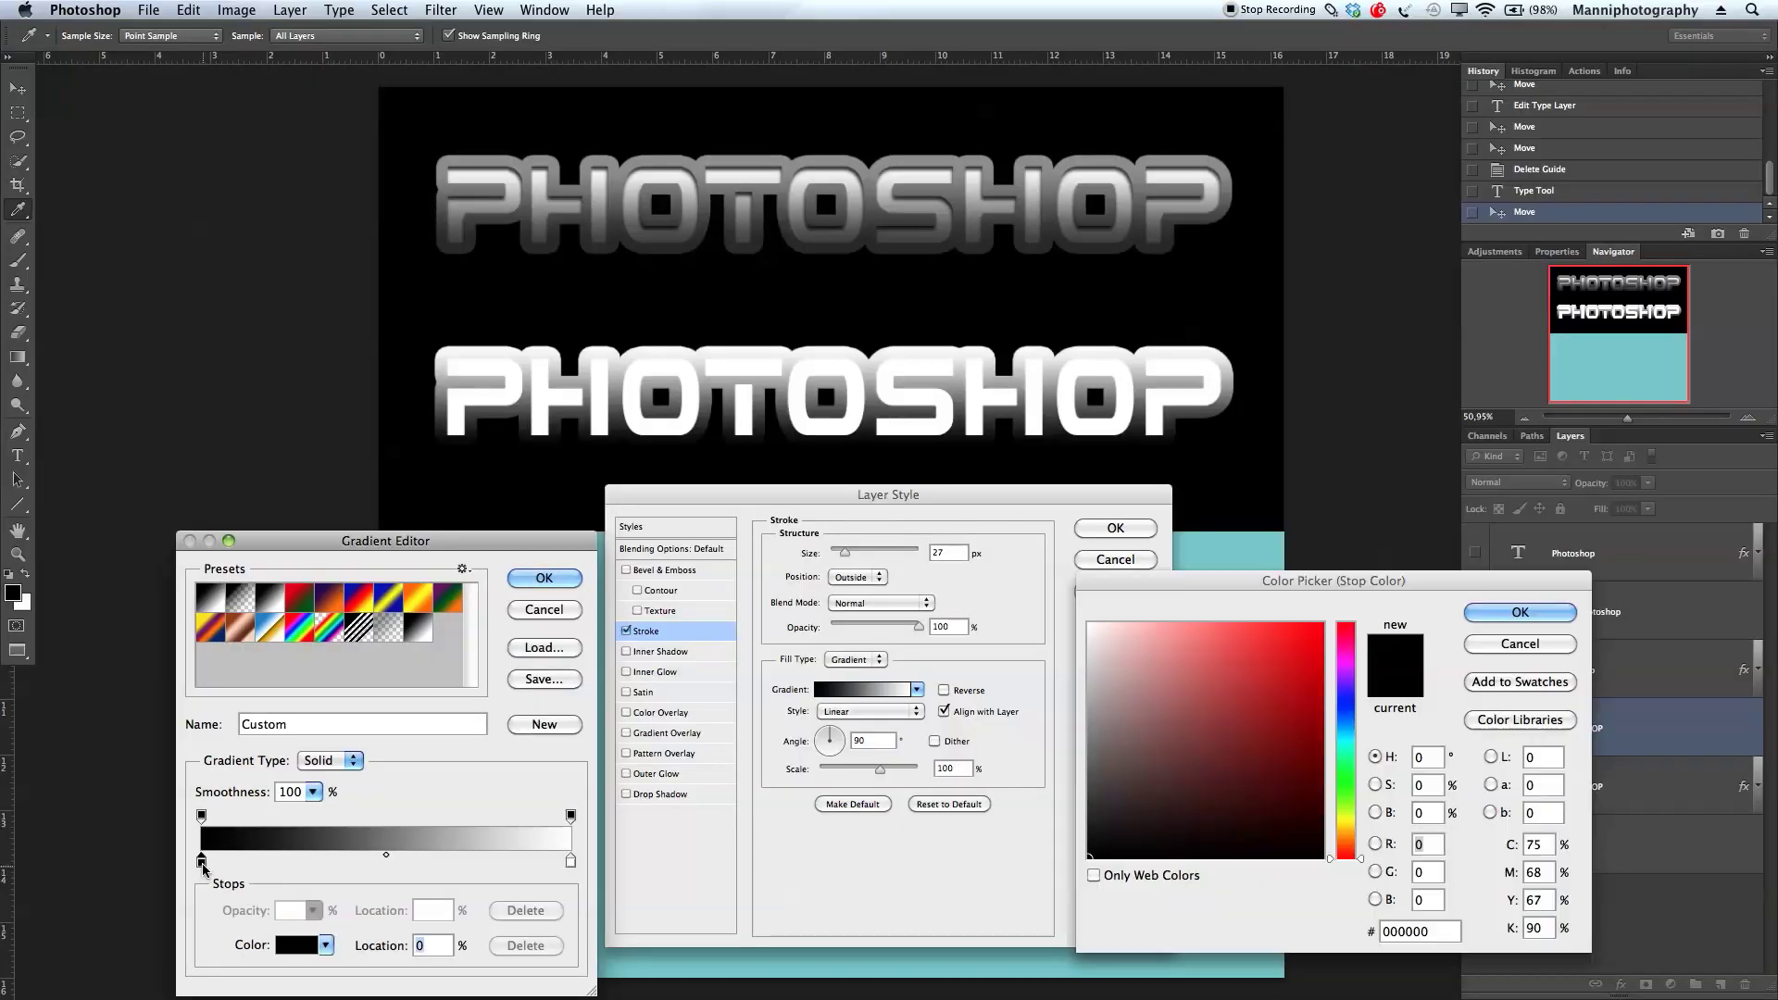
mouse_move(1088, 839)
left_mouse_down()
mouse_move(1102, 780)
mouse_move(1090, 812)
left_mouse_up()
left_click_drag(1091, 811, 1095, 797)
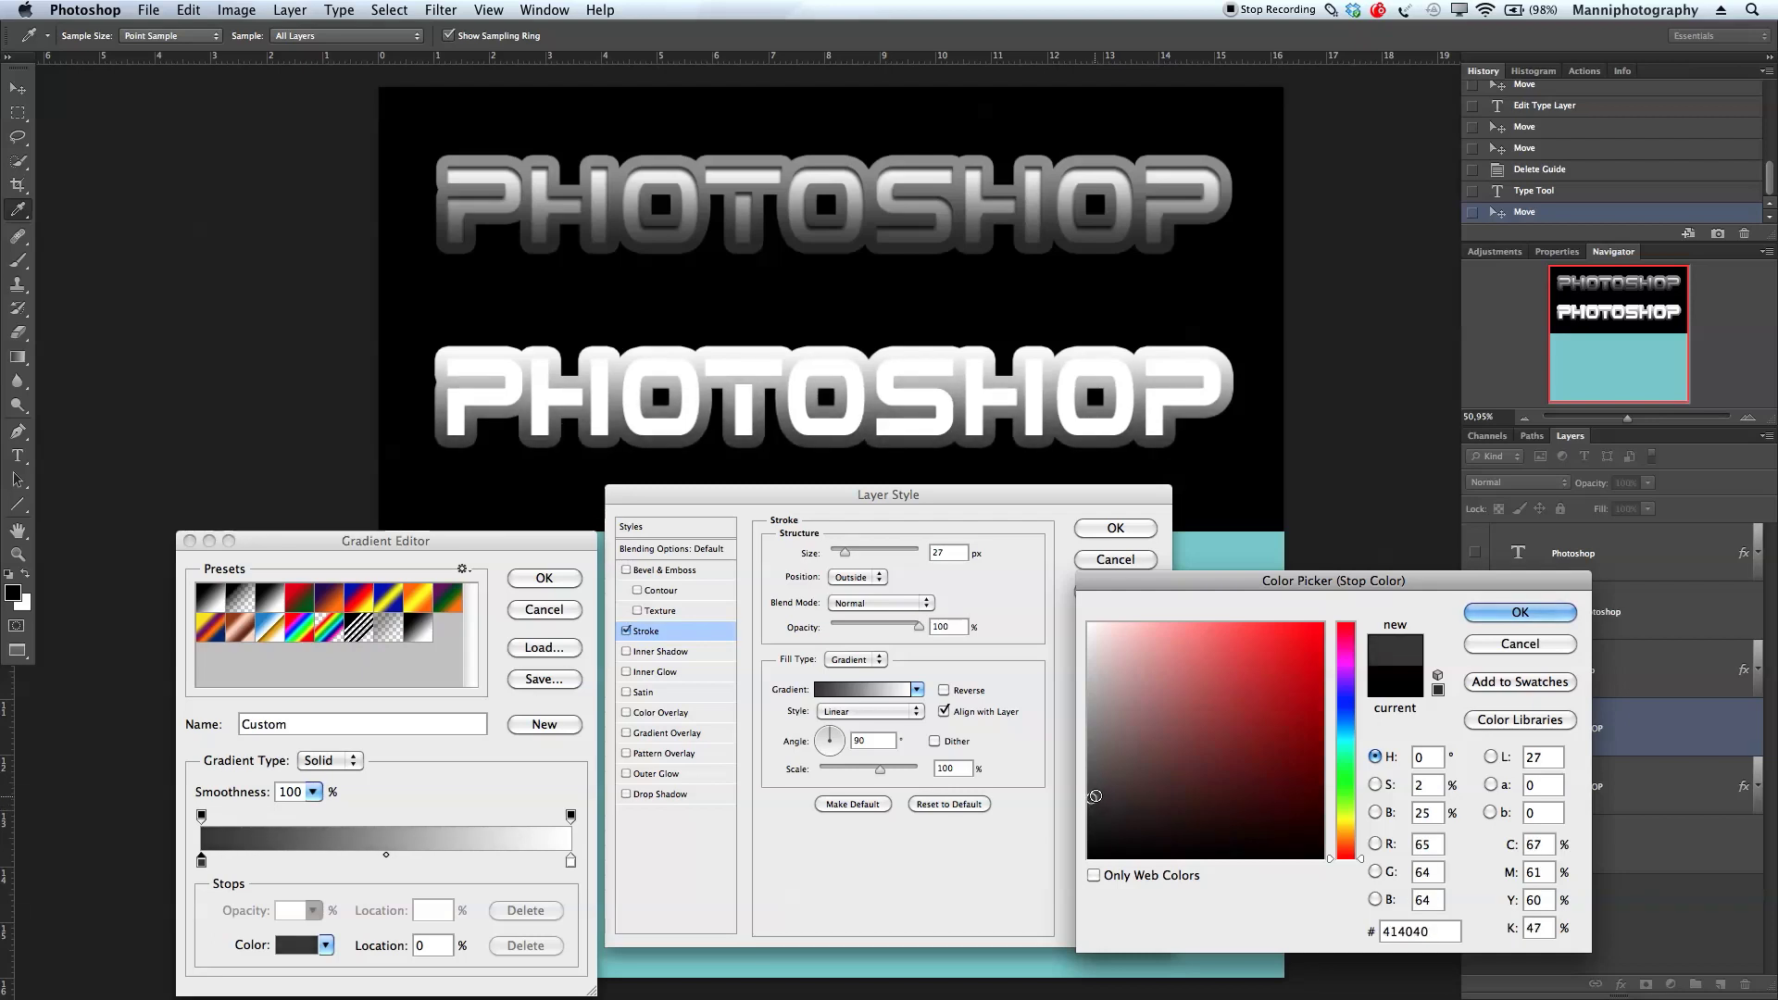
left_click(1519, 612)
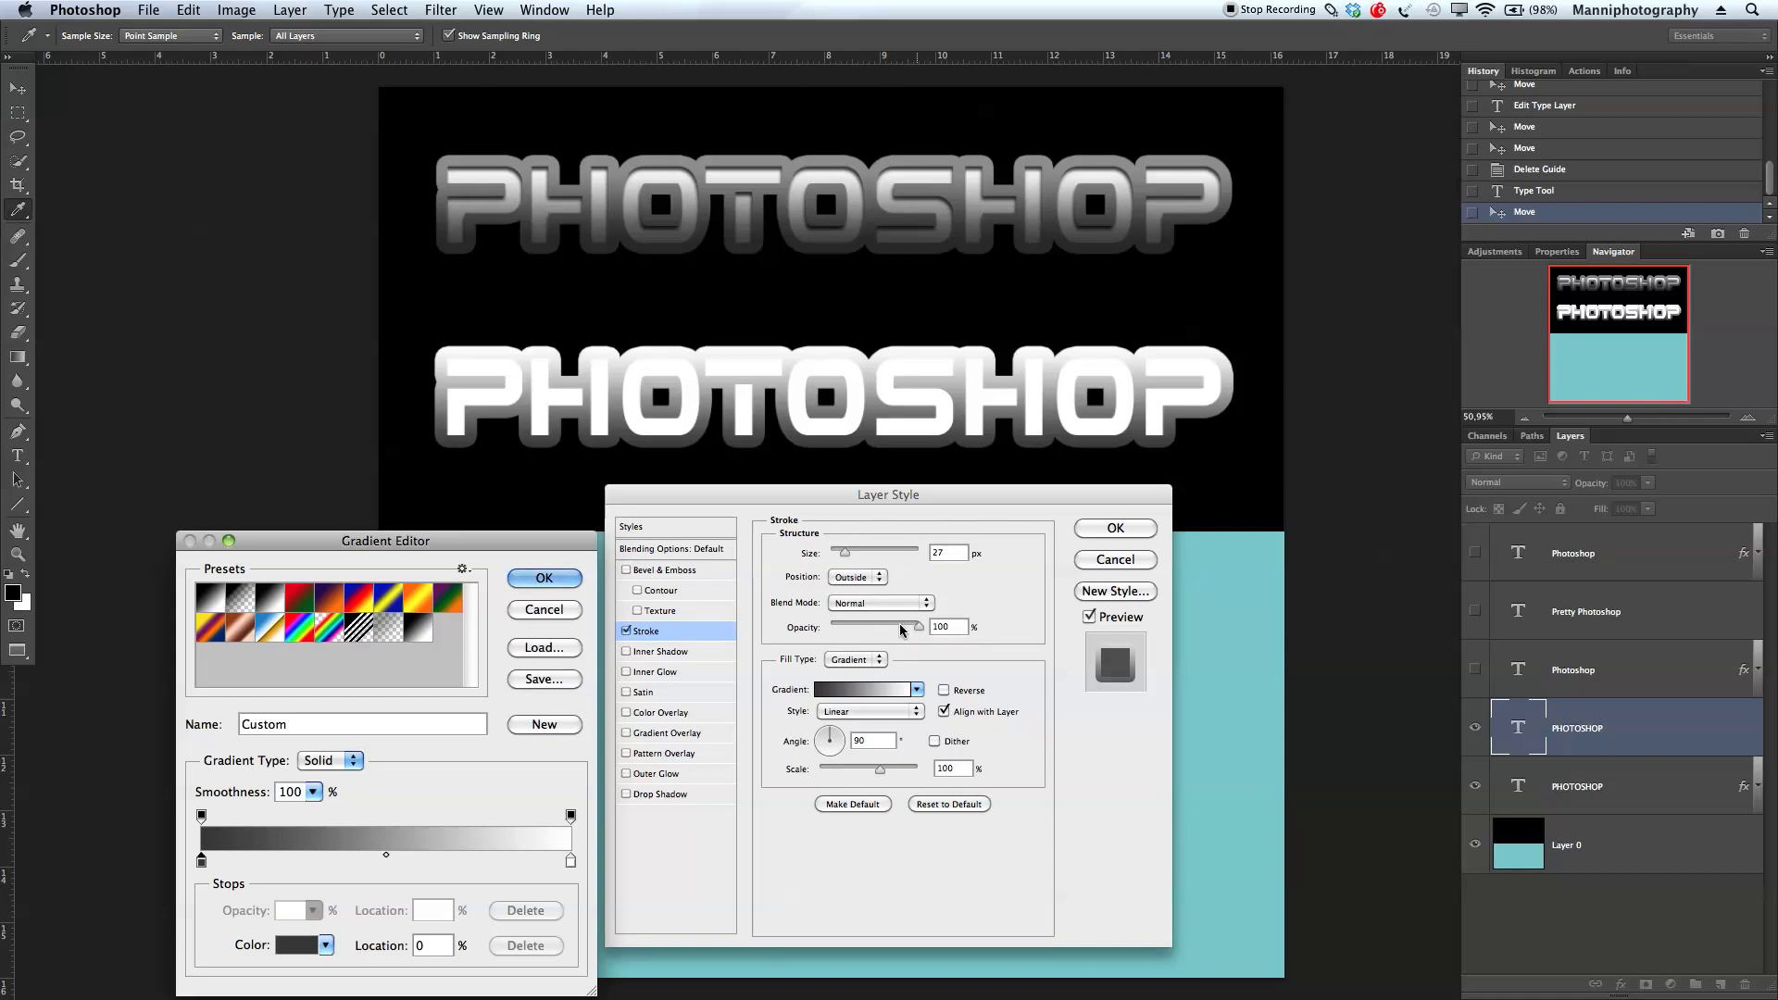
left_click(544, 578)
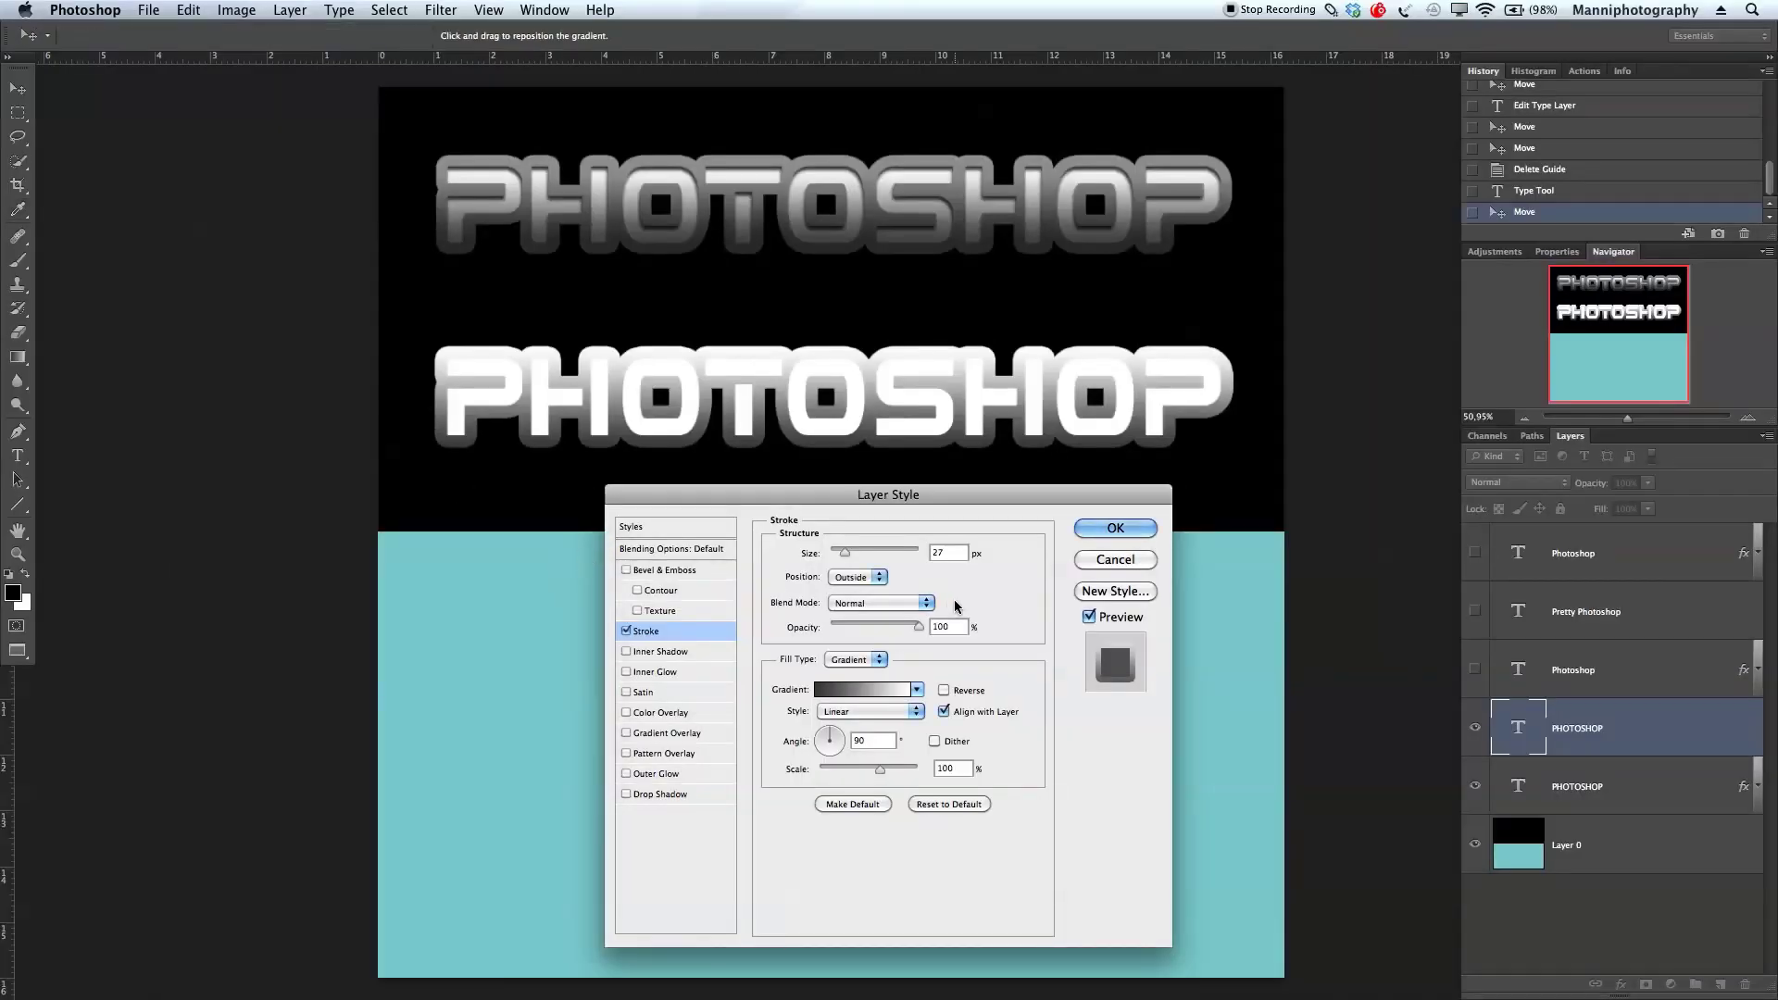
mouse_move(919, 627)
left_mouse_down()
mouse_move(867, 629)
mouse_move(885, 629)
left_mouse_up()
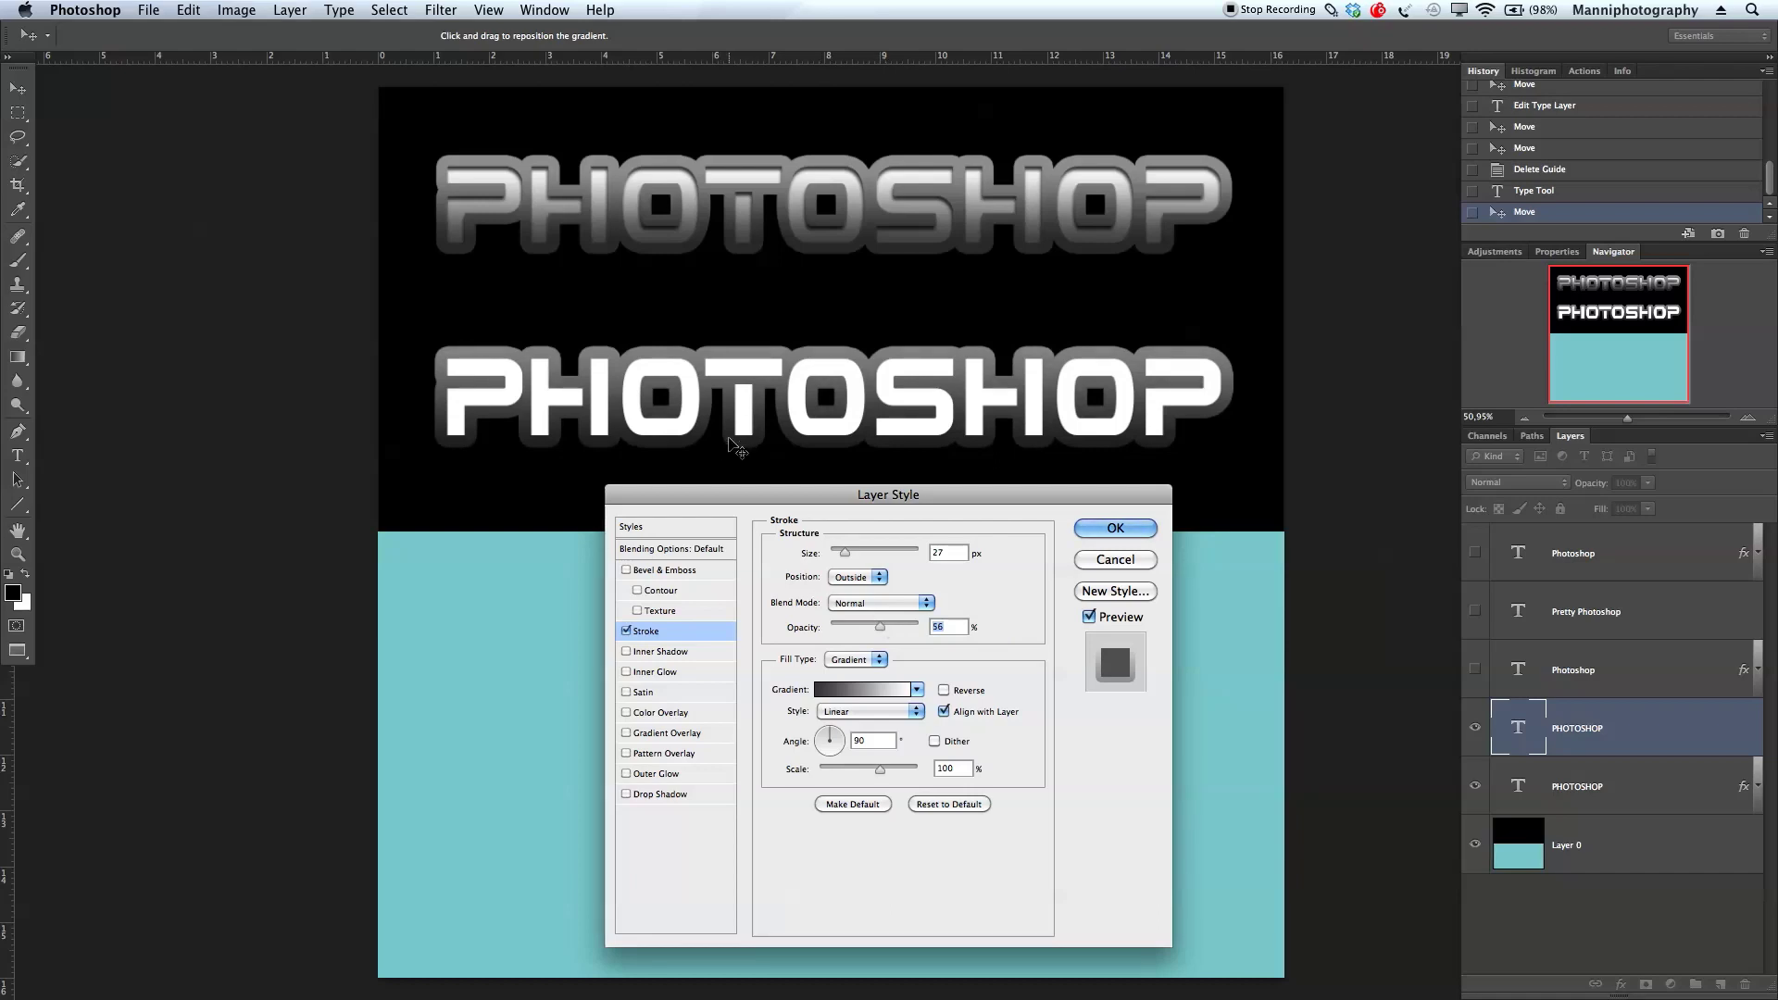
left_click(1149, 530)
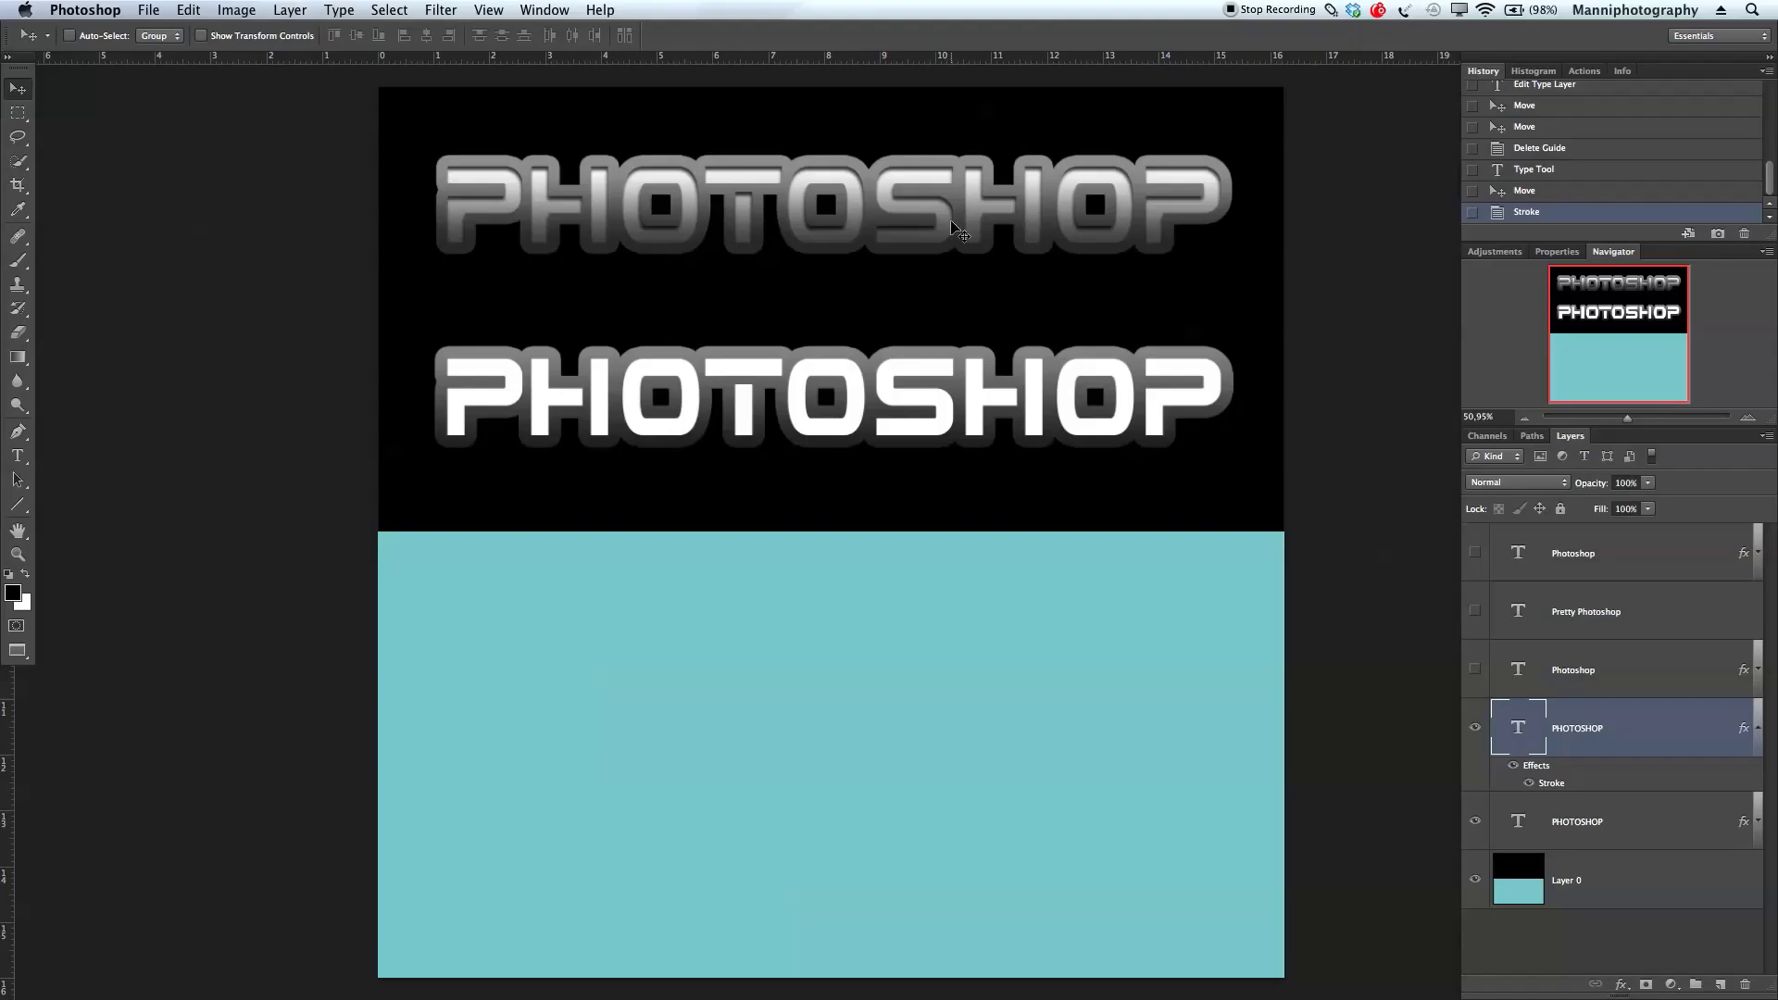
Add an Inner Shadow to the new PHOTOSHOP text layer with a distance of 10 px and a size of 10 px
scroll(1417, 374, "right", 5)
left_click_drag(704, 454, 1018, 458)
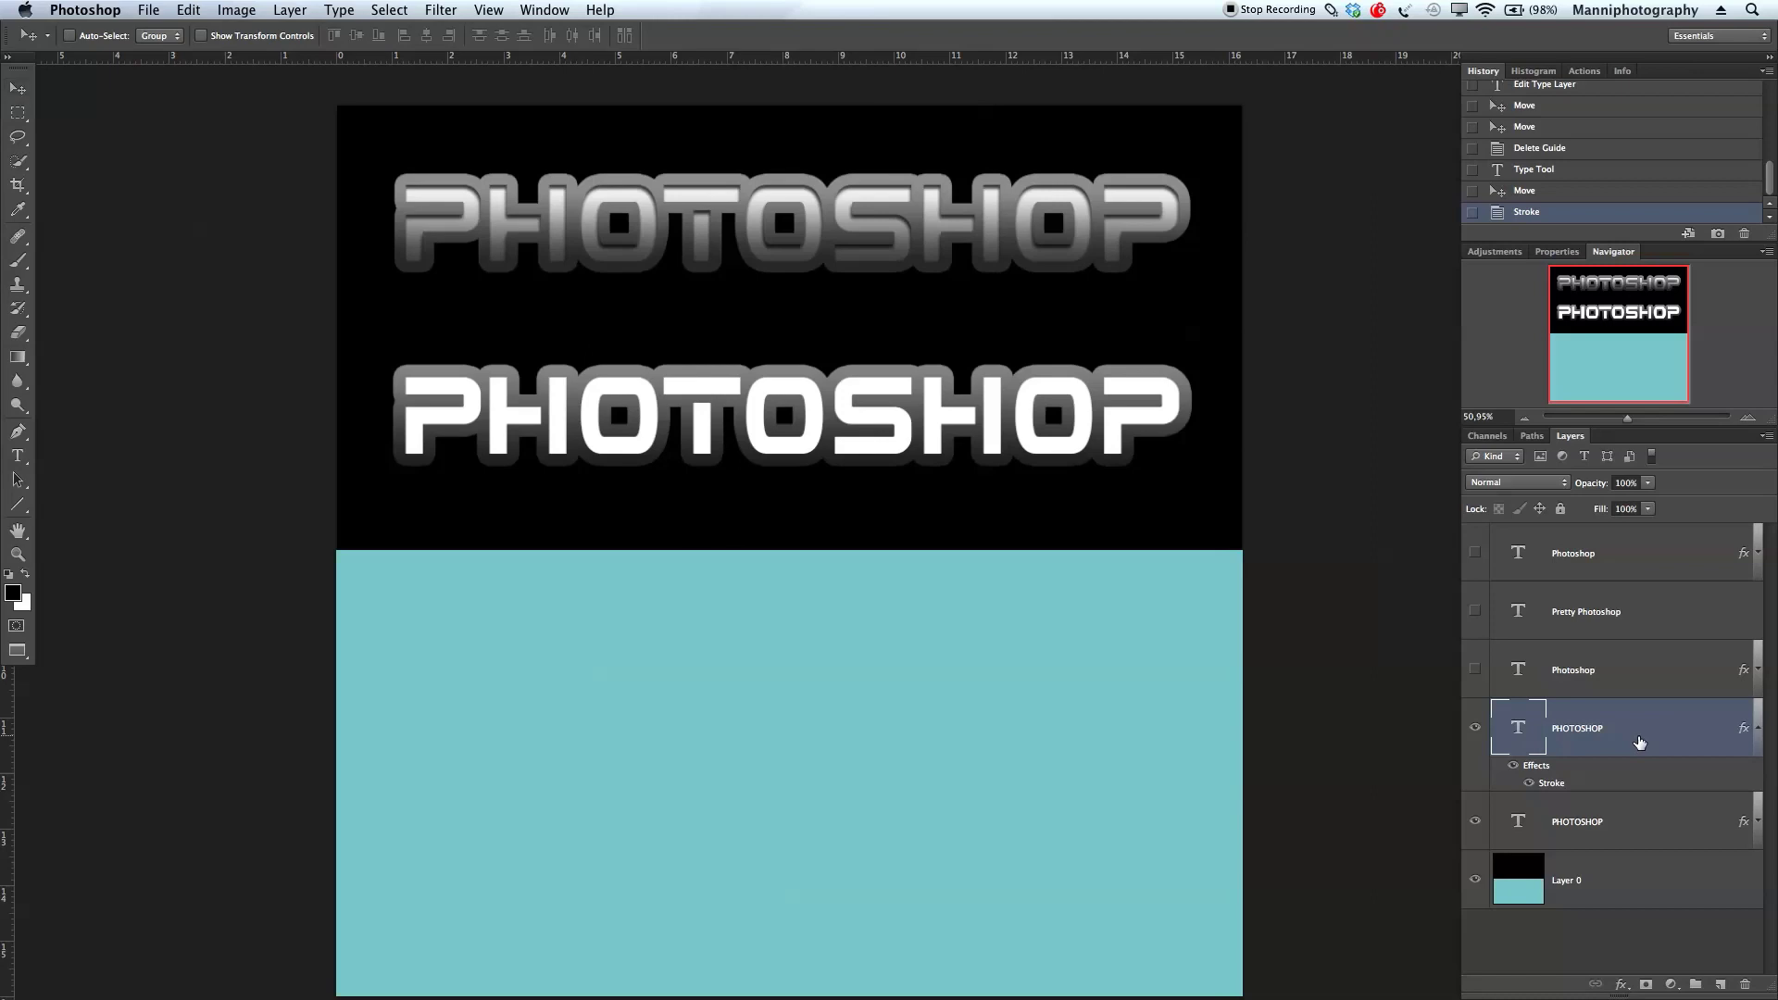
double_click(1636, 739)
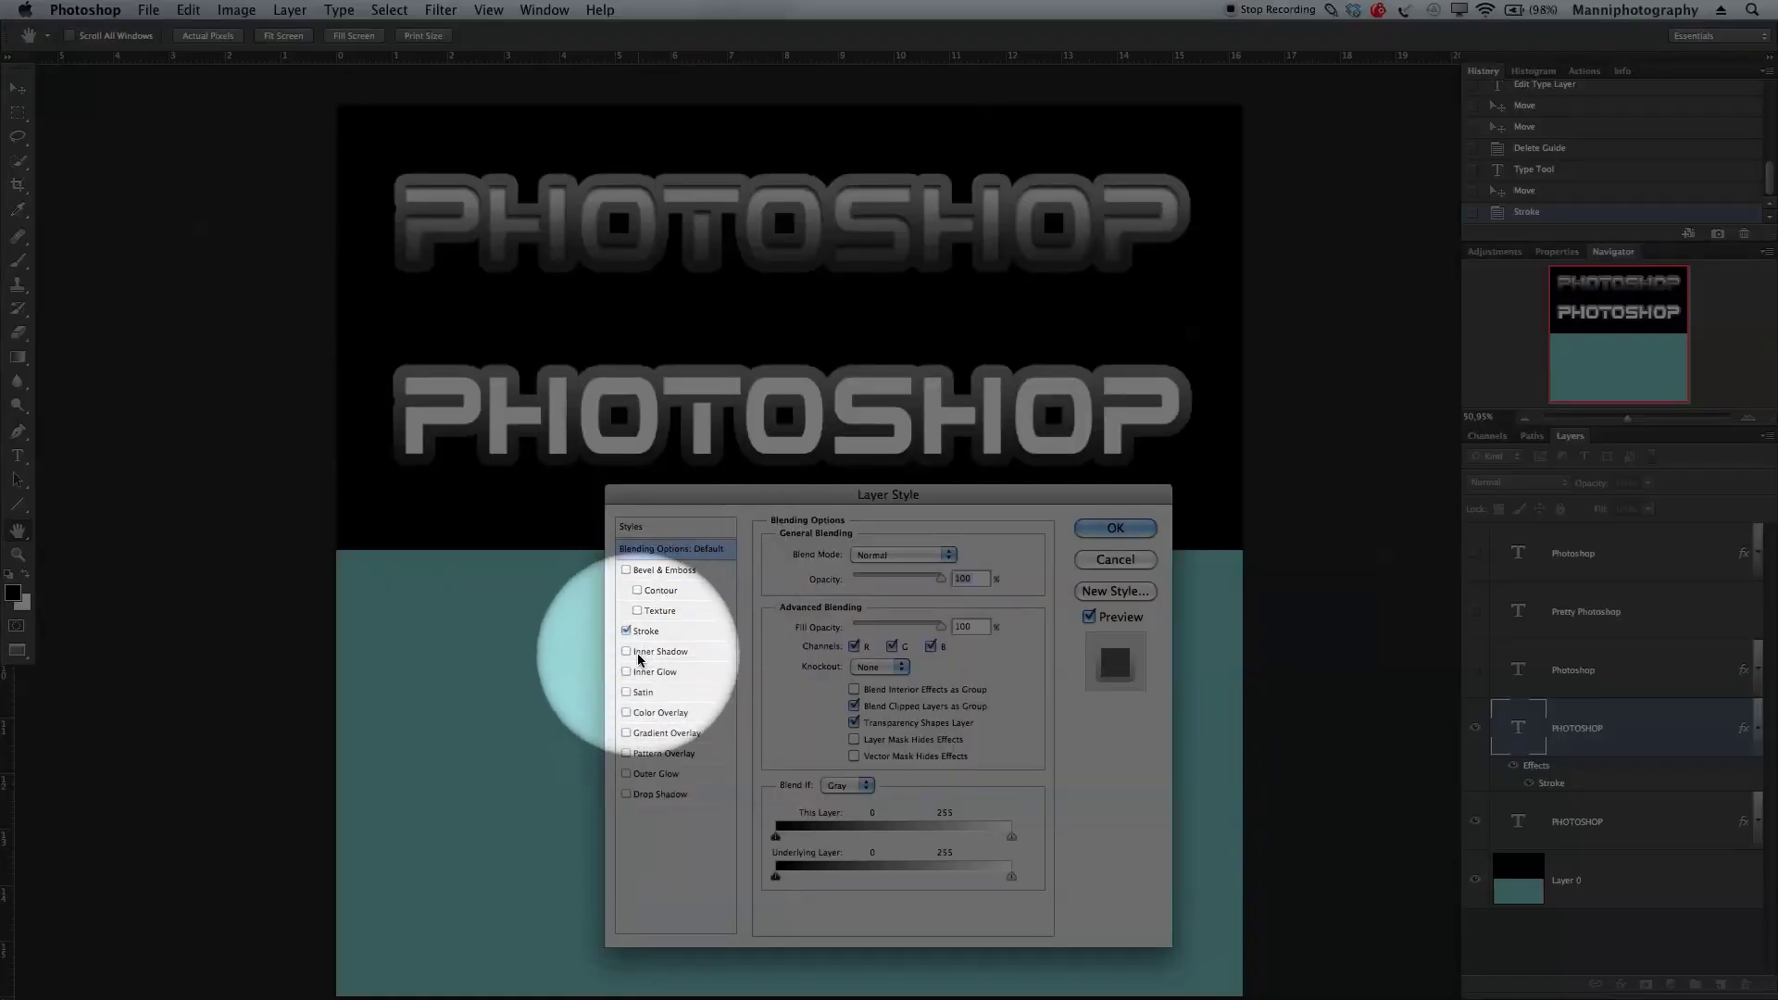
left_click(627, 652)
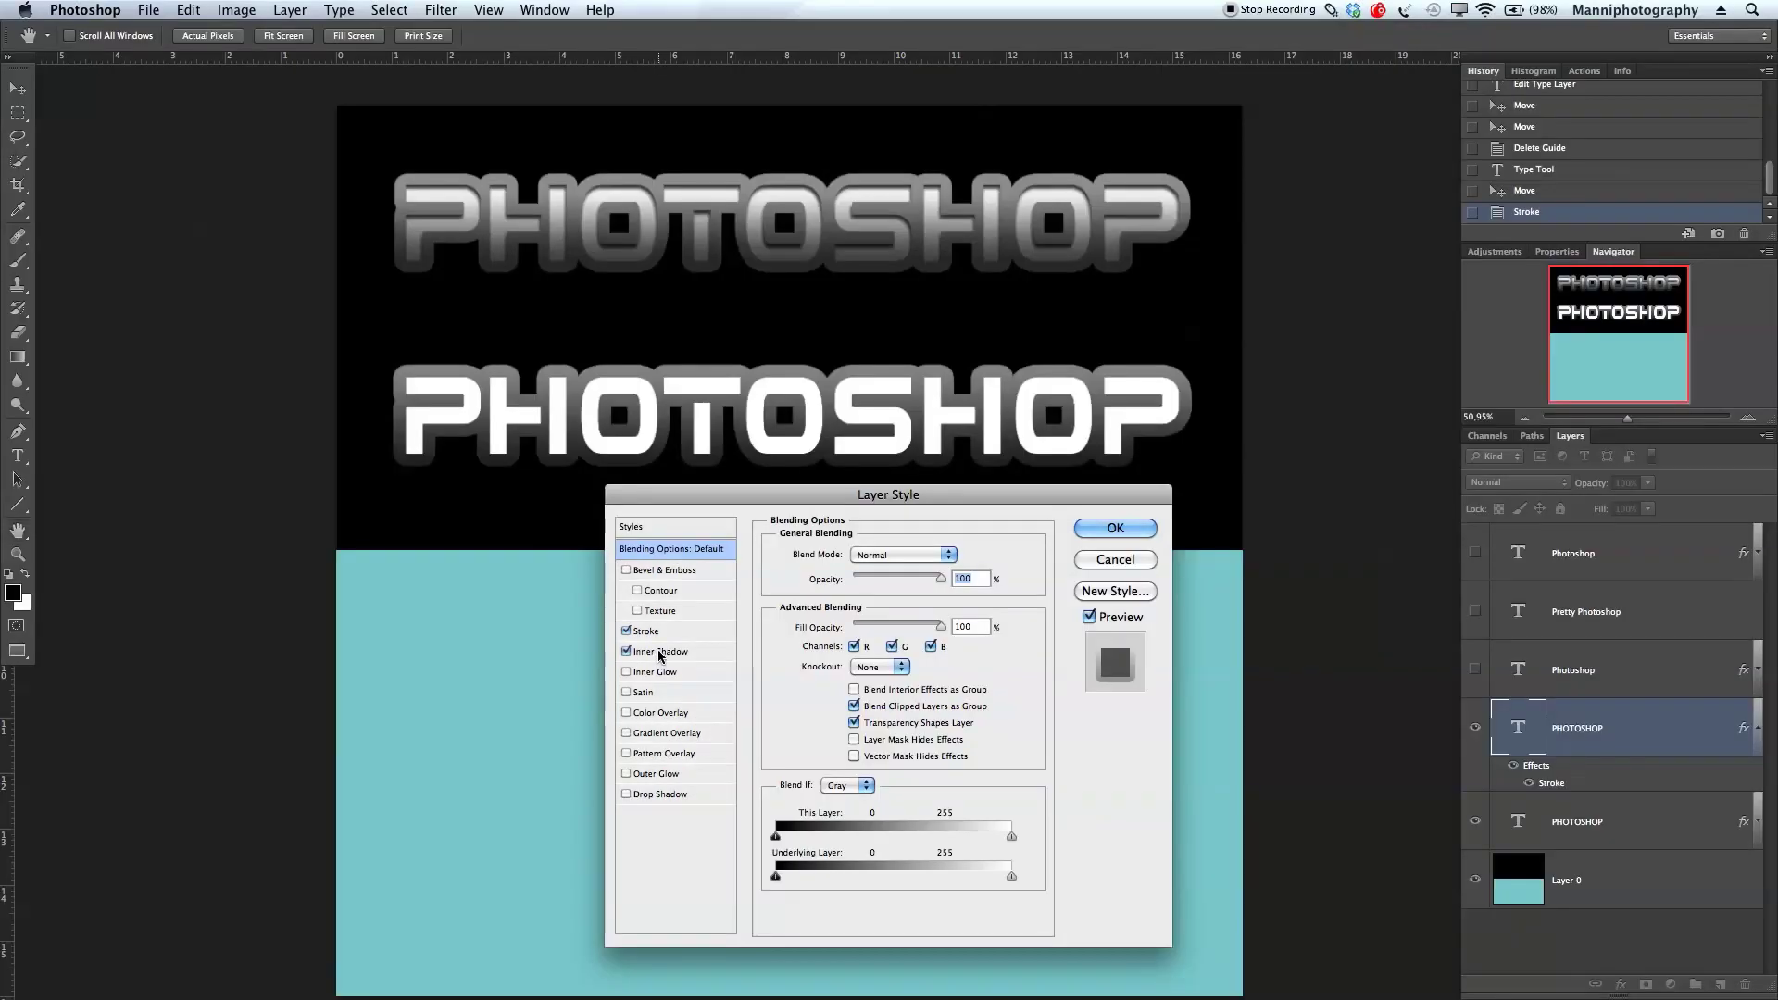
left_click(673, 652)
left_click_drag(907, 494, 889, 514)
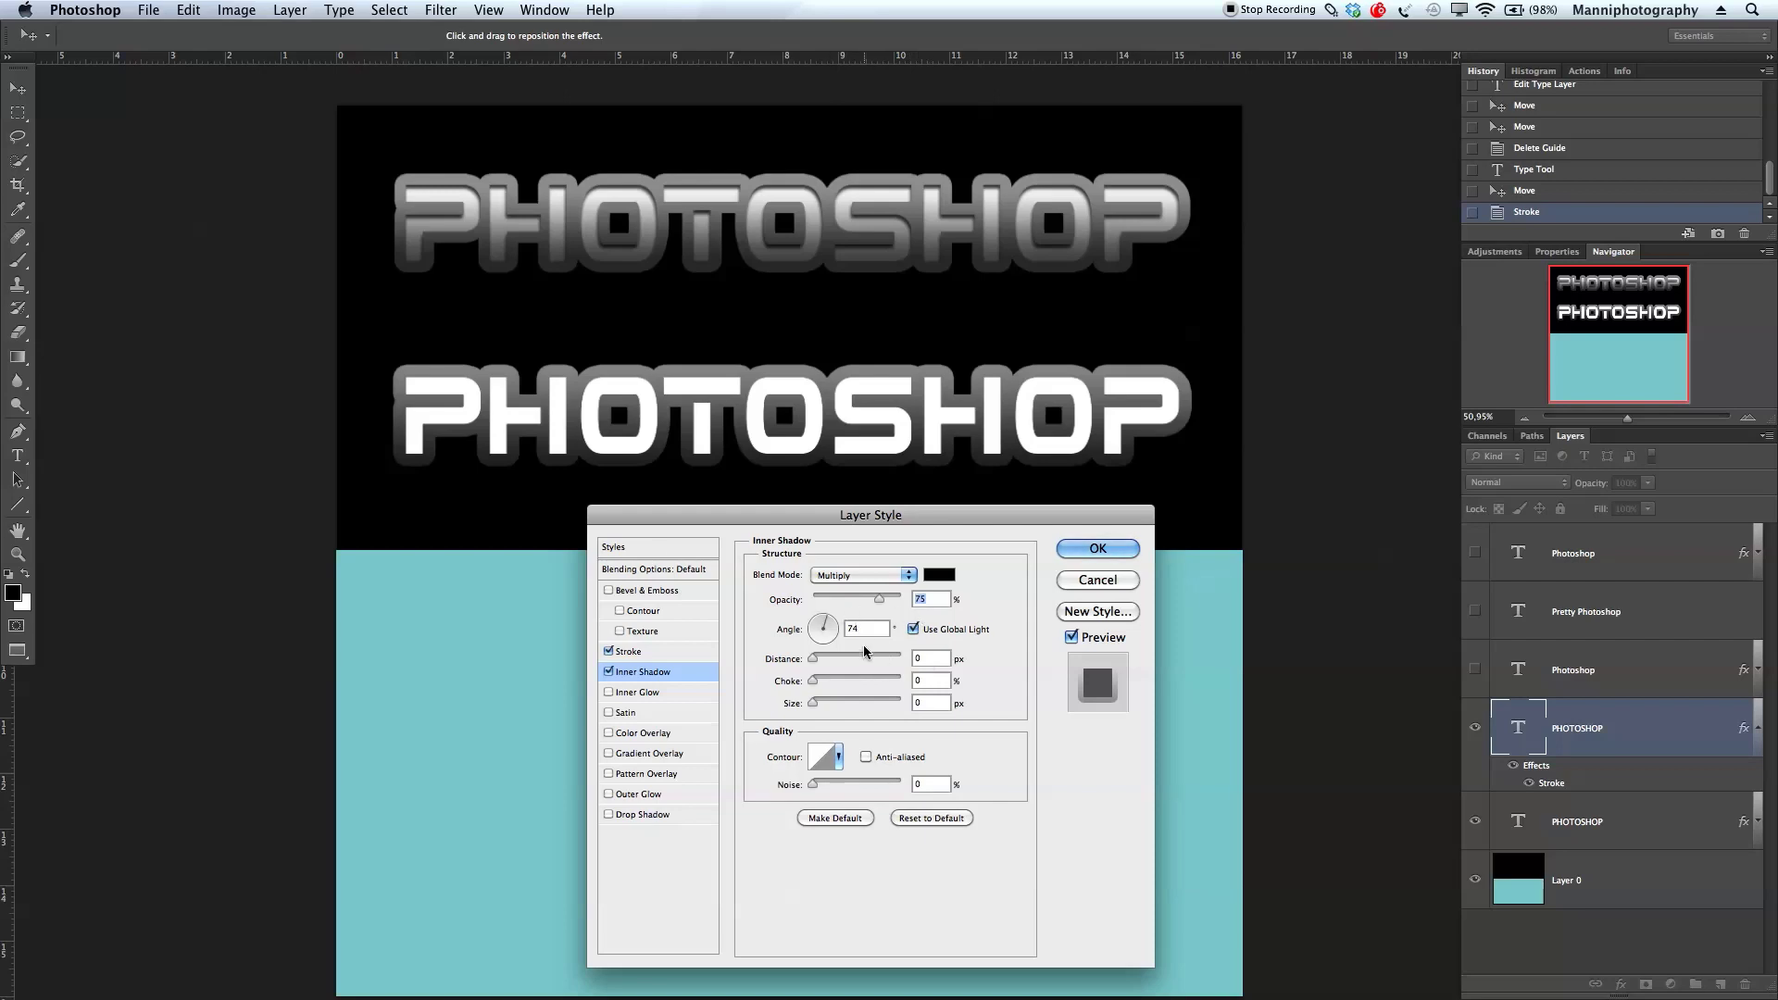
left_click_drag(813, 660, 822, 663)
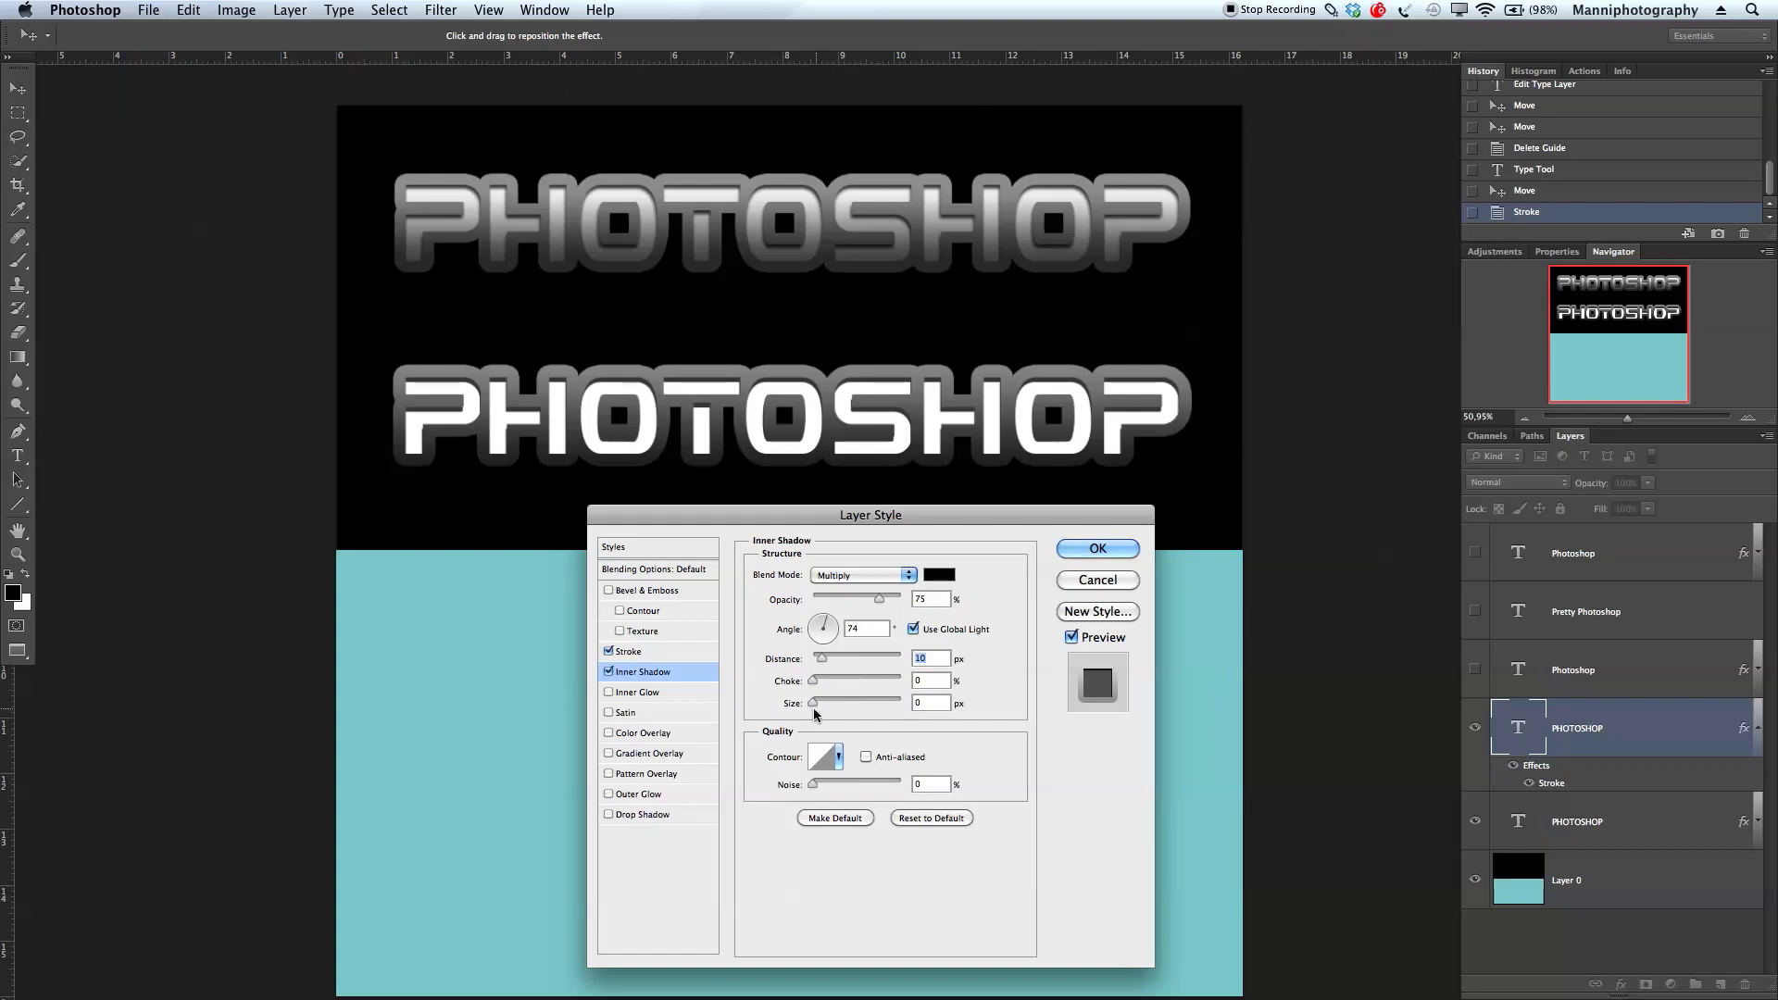
left_click_drag(813, 708, 822, 706)
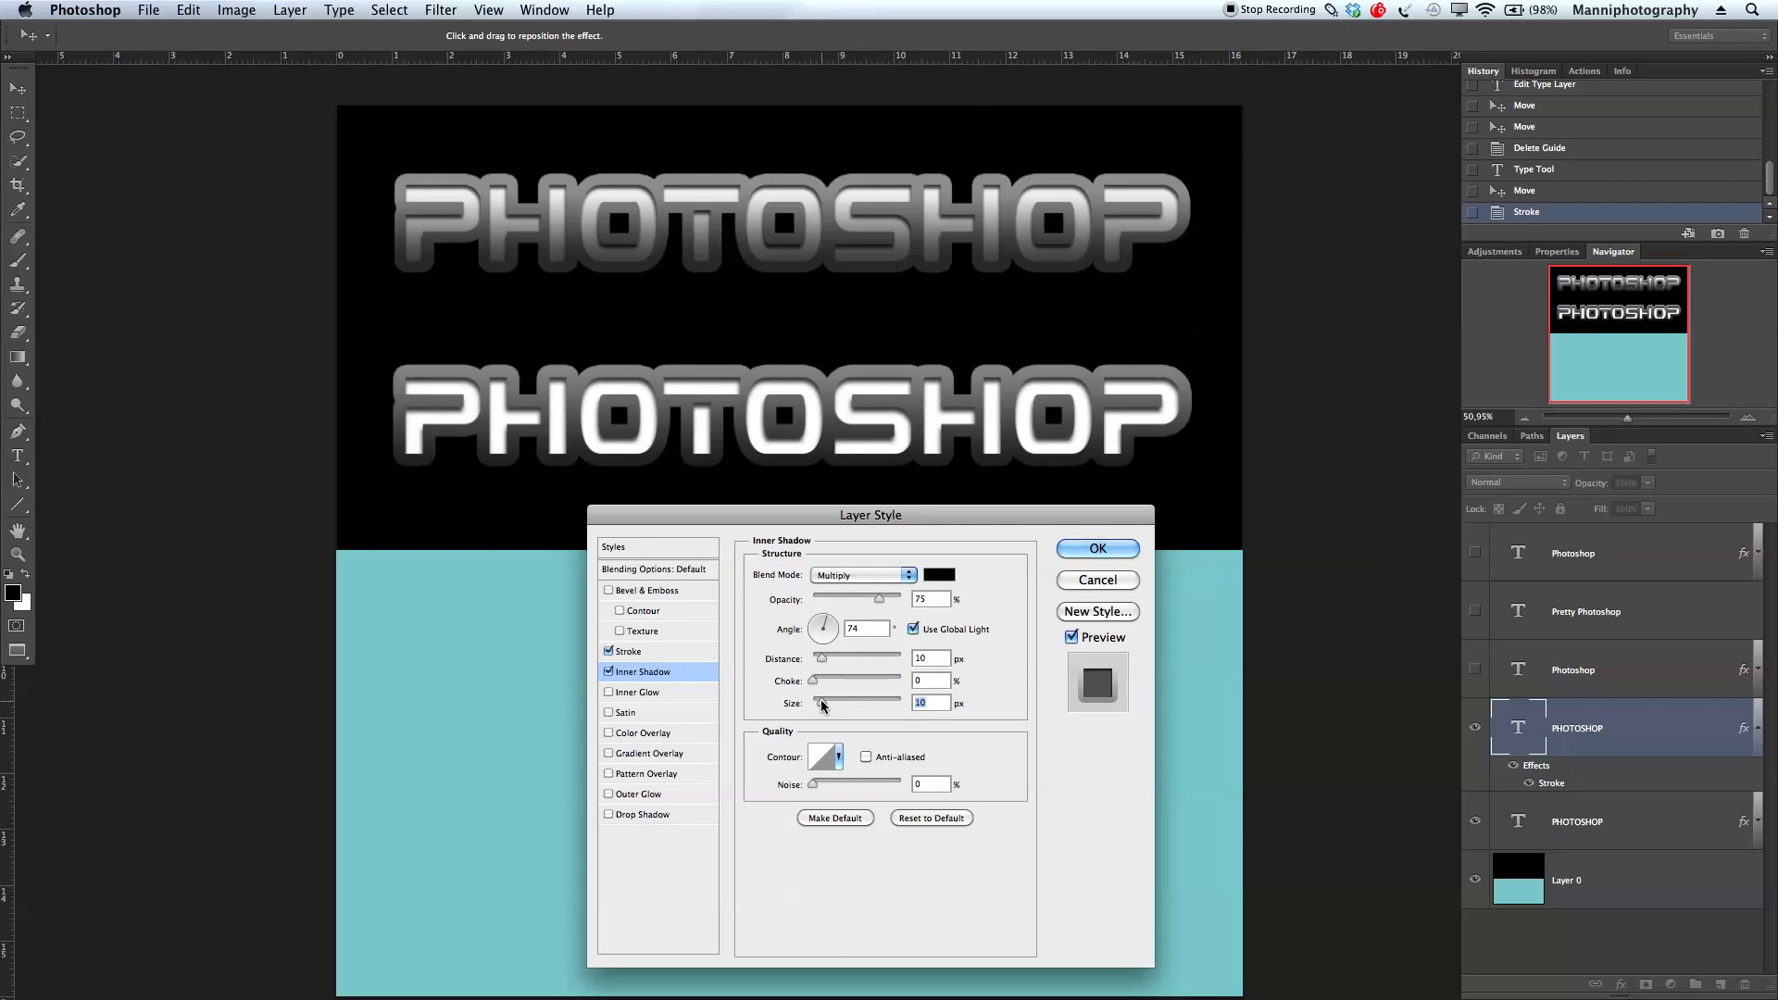
Add a linear black-to-white Gradient Overlay at 81% opacity and 100% scale to the new PHOTOSHOP text, apply it, and move the text up
left_click_drag(823, 706, 821, 706)
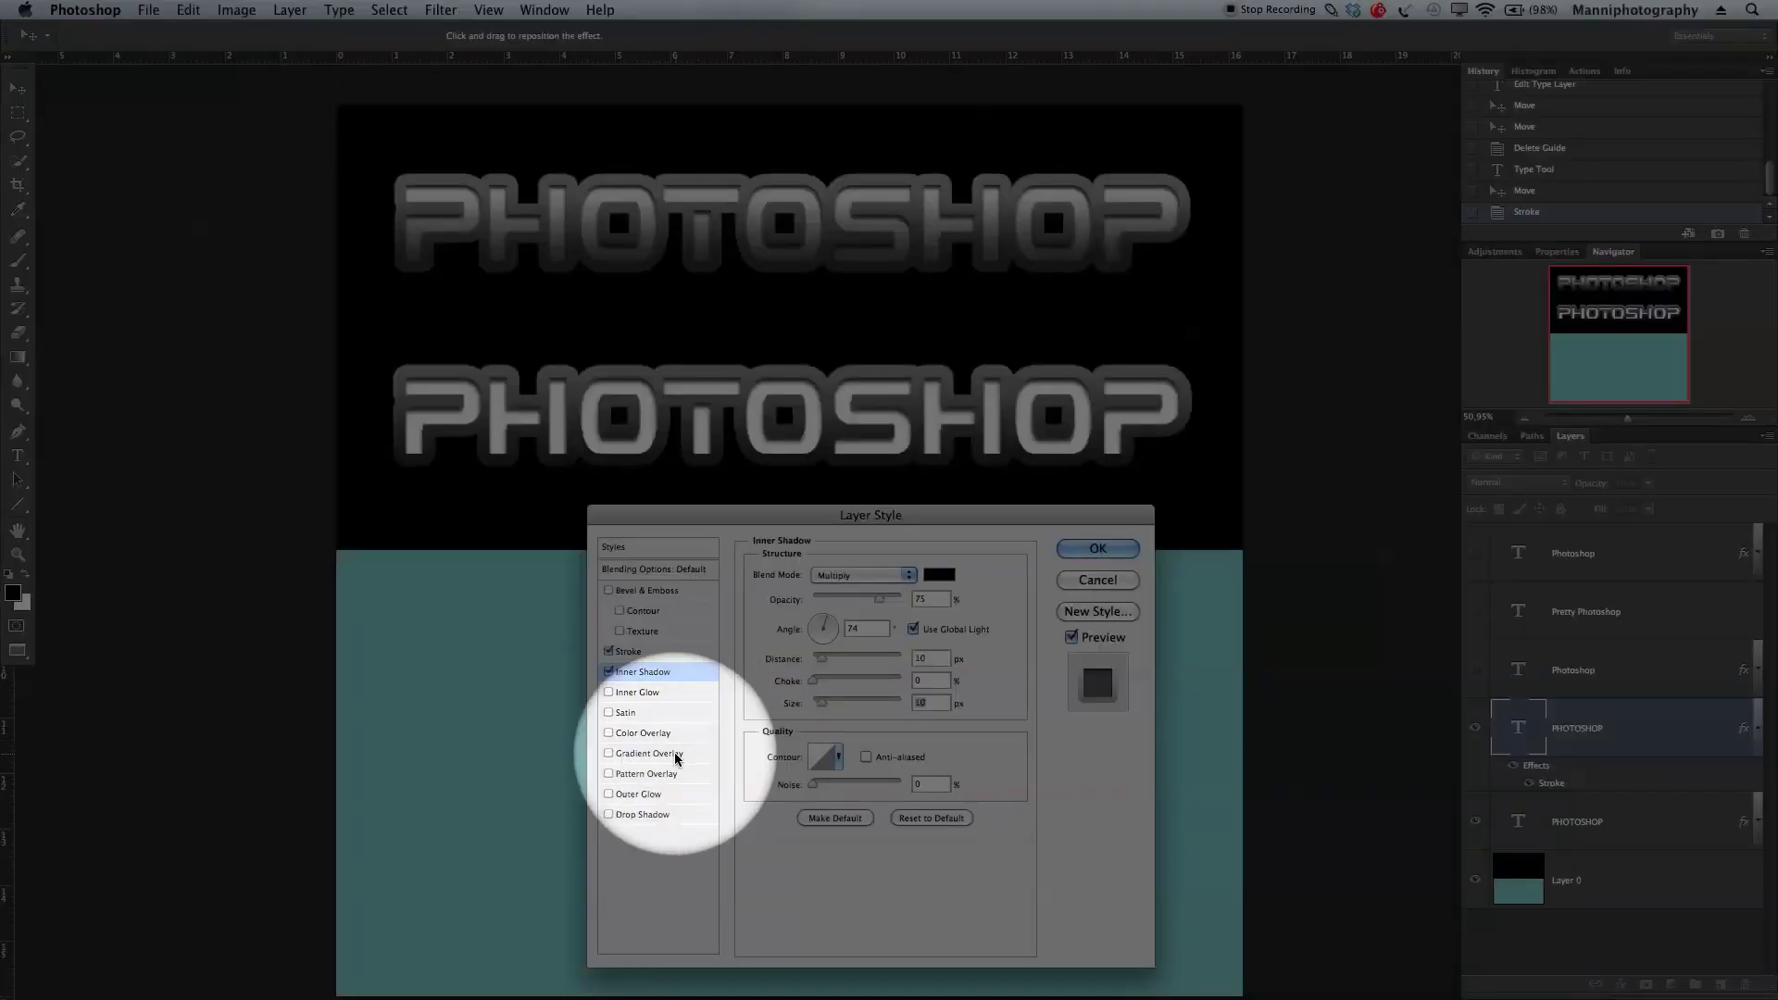
left_click(609, 753)
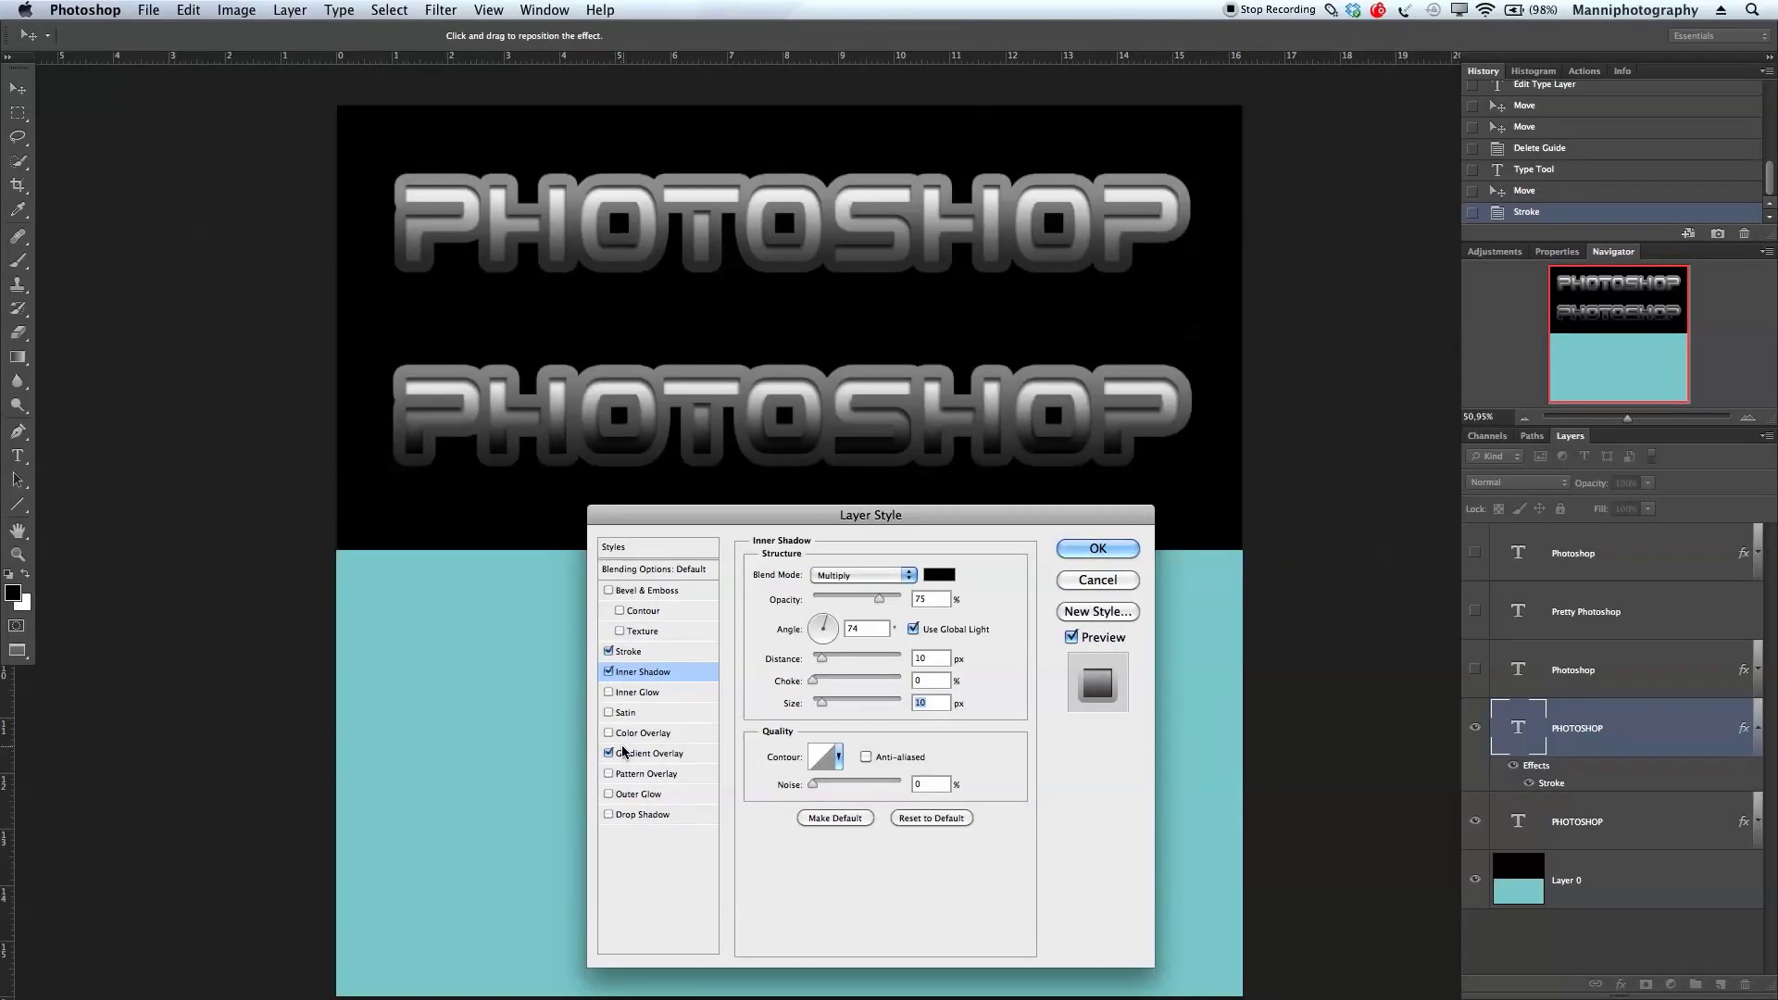
left_click(683, 752)
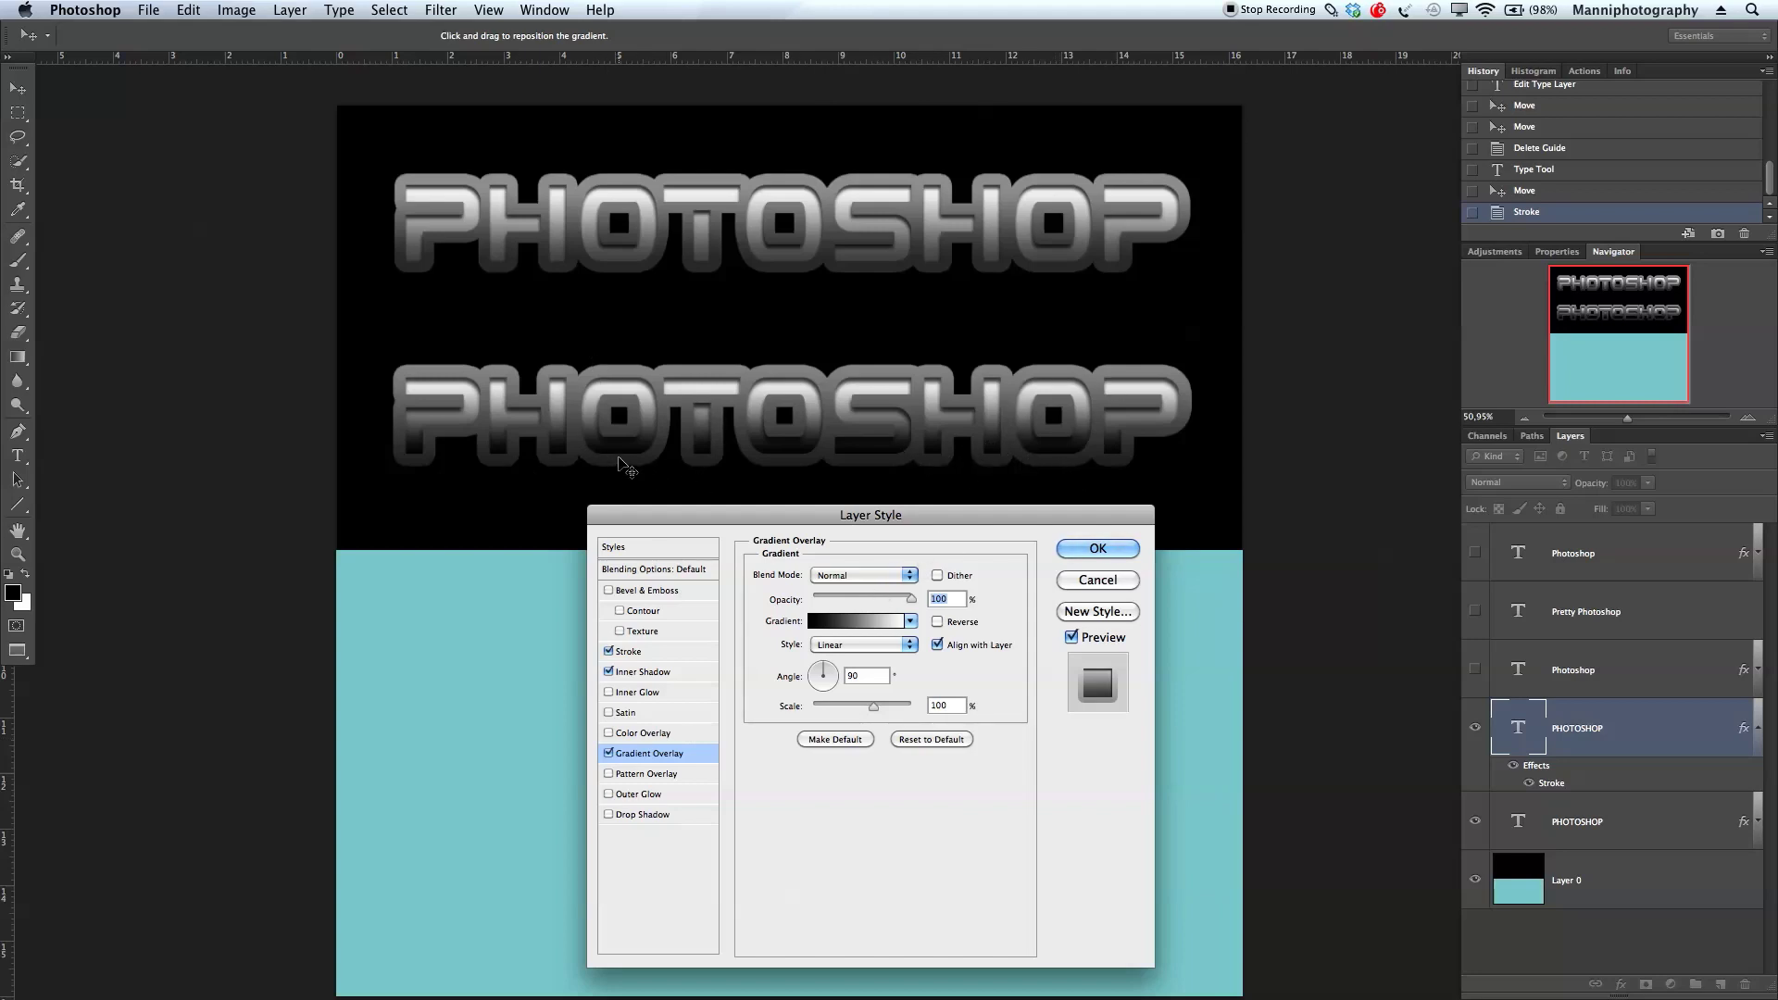
left_click_drag(908, 603, 894, 606)
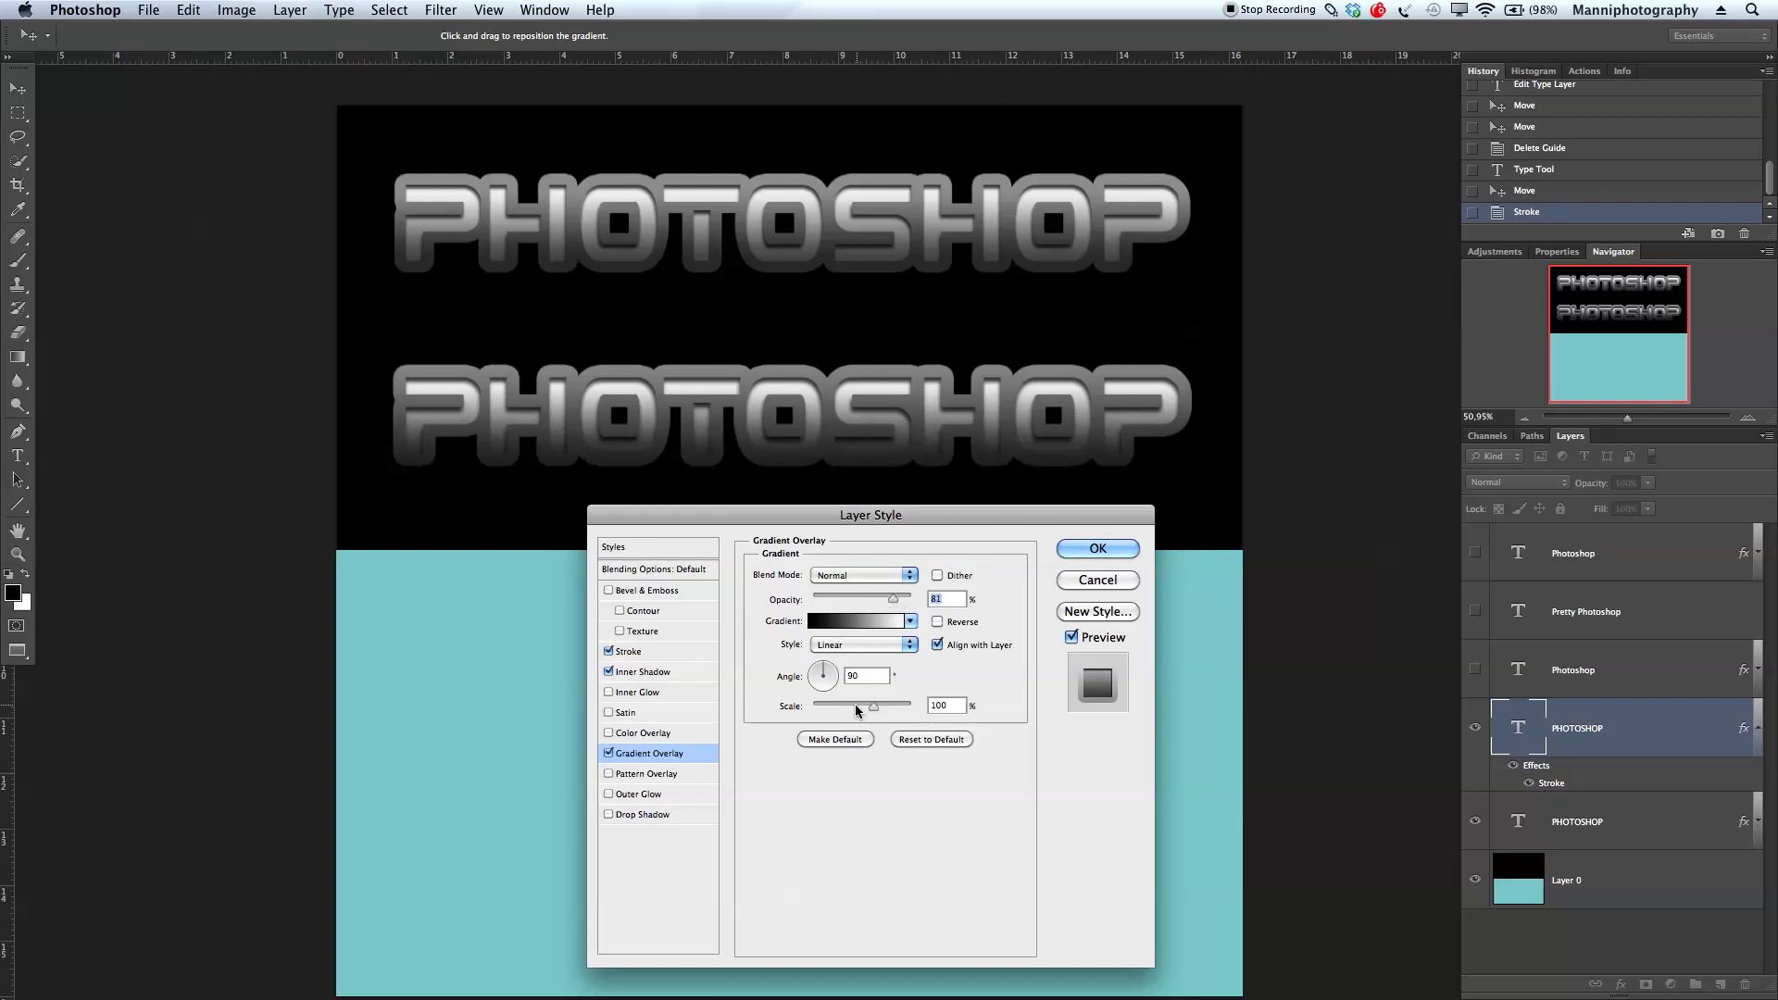
mouse_move(871, 709)
left_mouse_down()
mouse_move(842, 702)
mouse_move(887, 702)
mouse_move(873, 706)
left_mouse_up()
left_click(1075, 548)
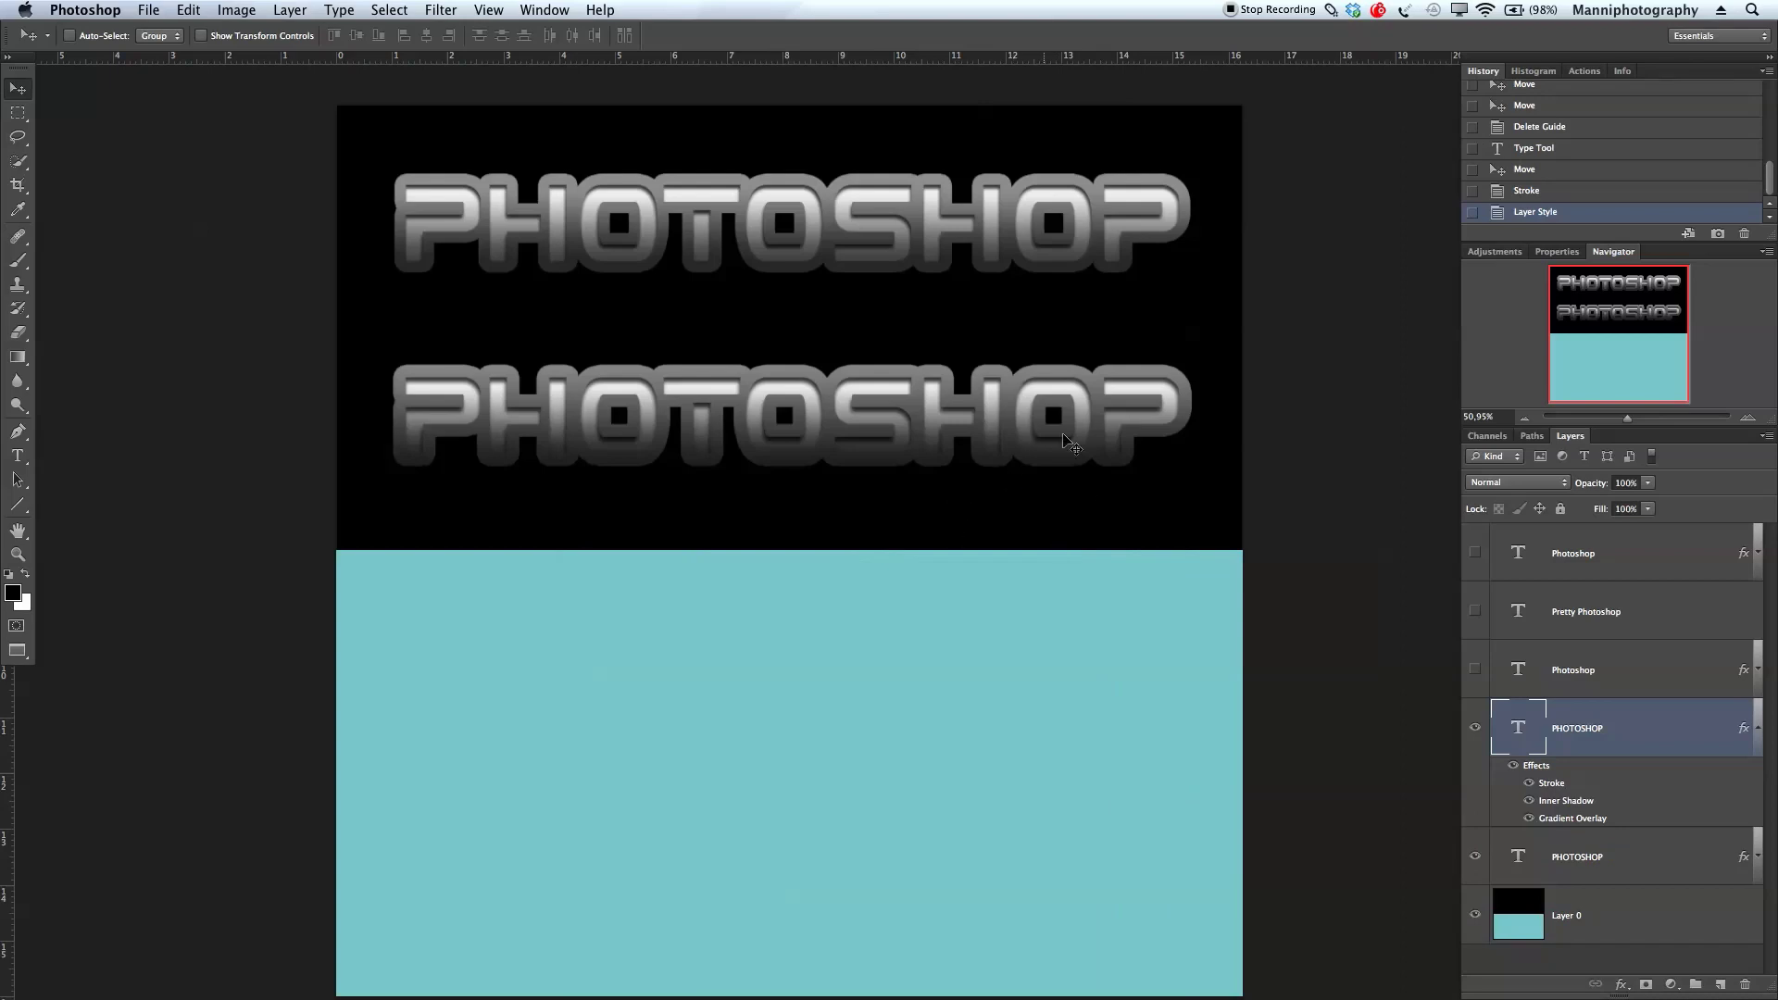
left_click_drag(863, 397, 861, 334)
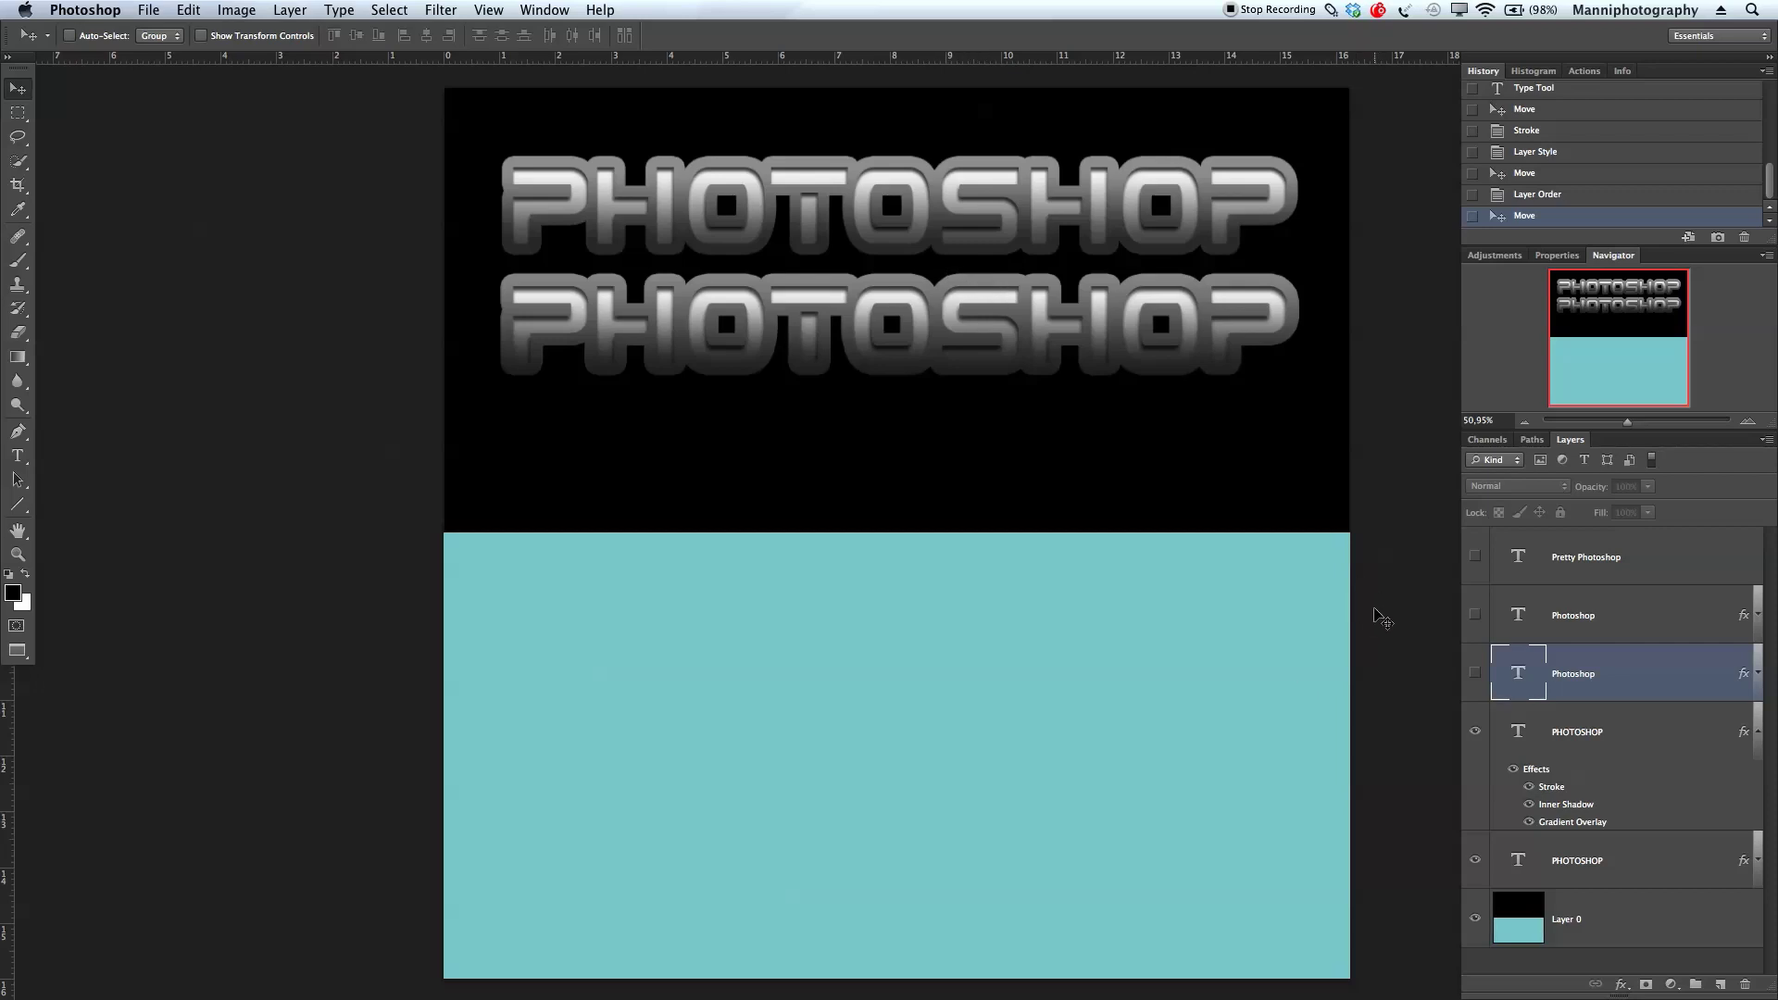
Hide both grey PHOTOSHOP layers, show the orange script Photoshop layer, and position it near the top of the black area
left_click(1476, 731)
left_click(1476, 860)
left_click(1475, 673)
left_click_drag(804, 241, 804, 232)
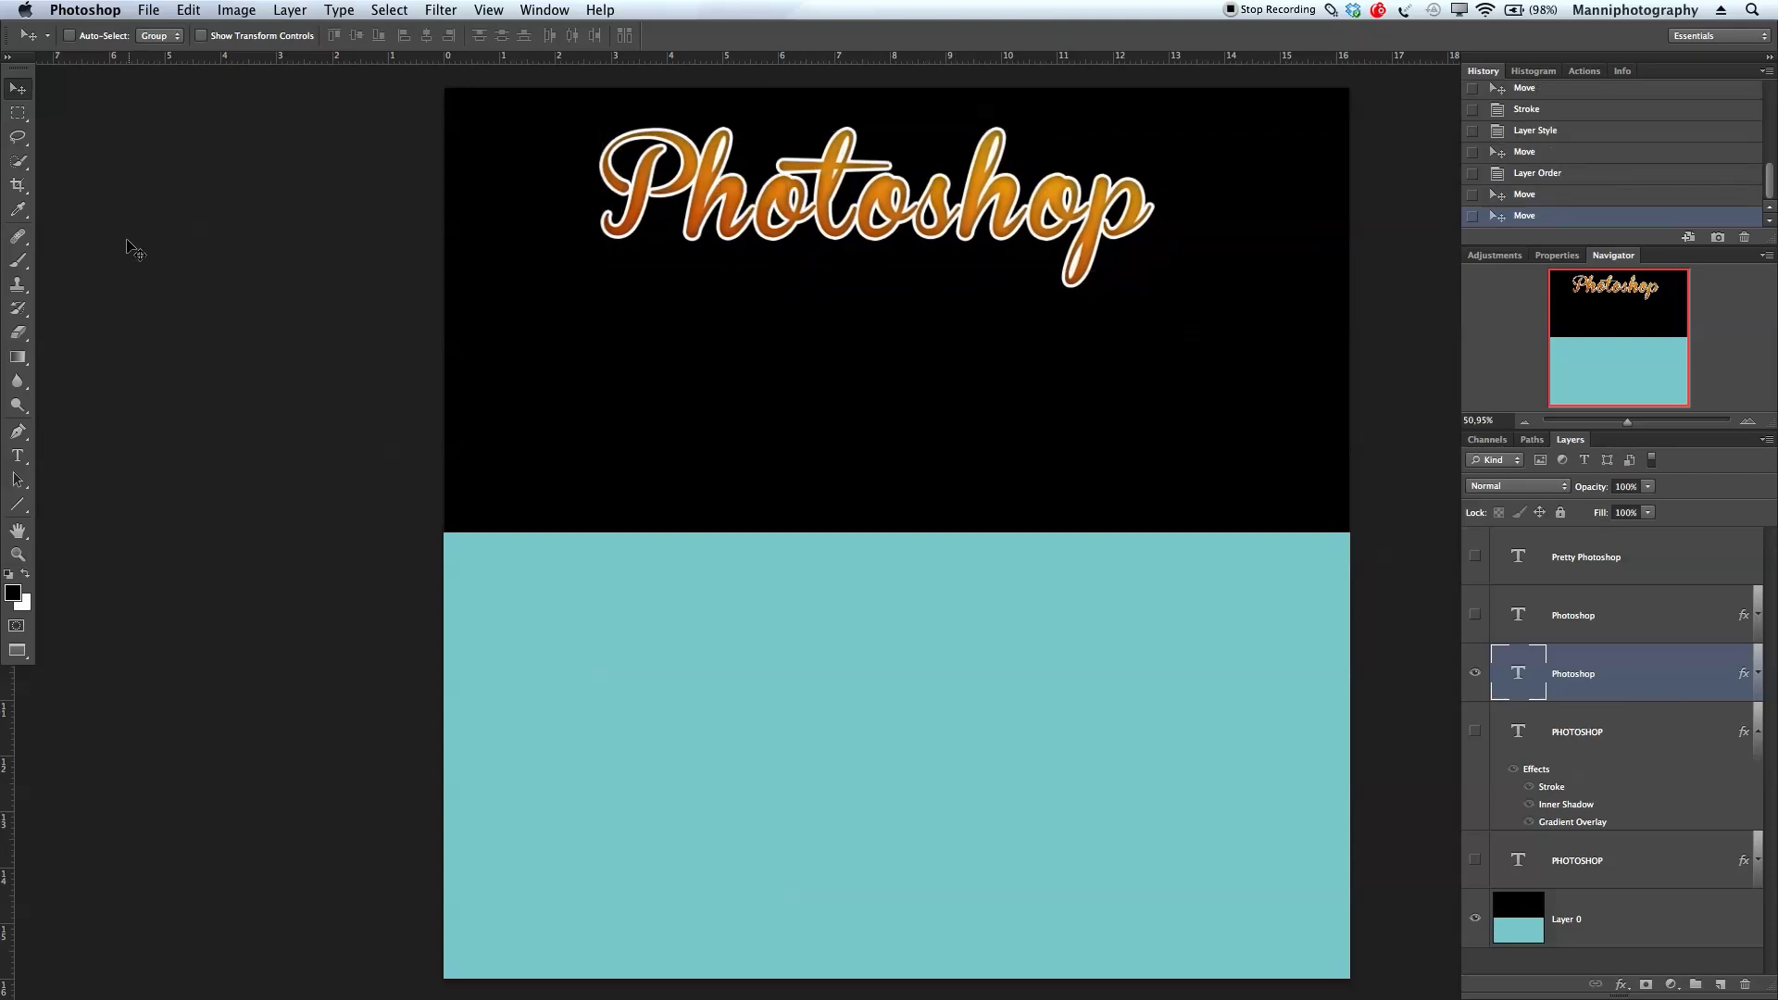
Create a wide text box beneath the orange script text and enter "Photoshop" in Brannboll Fet at 50 pt
left_click(17, 455)
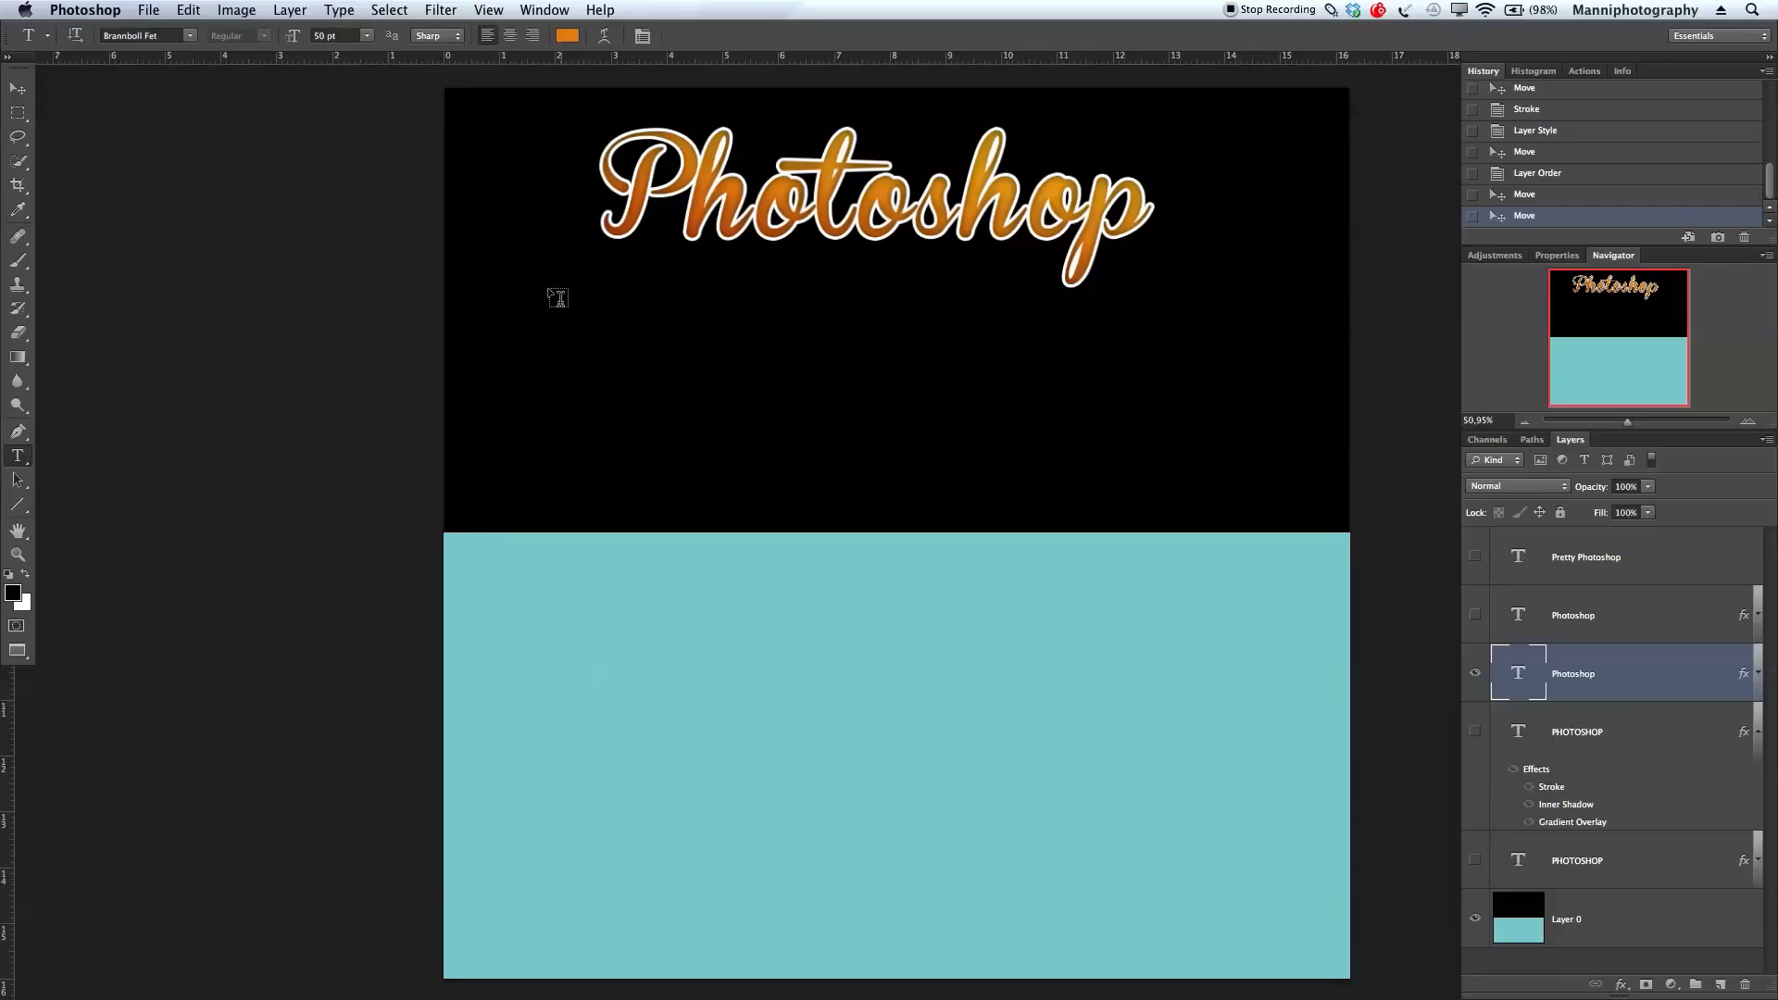
left_click_drag(481, 295, 1296, 508)
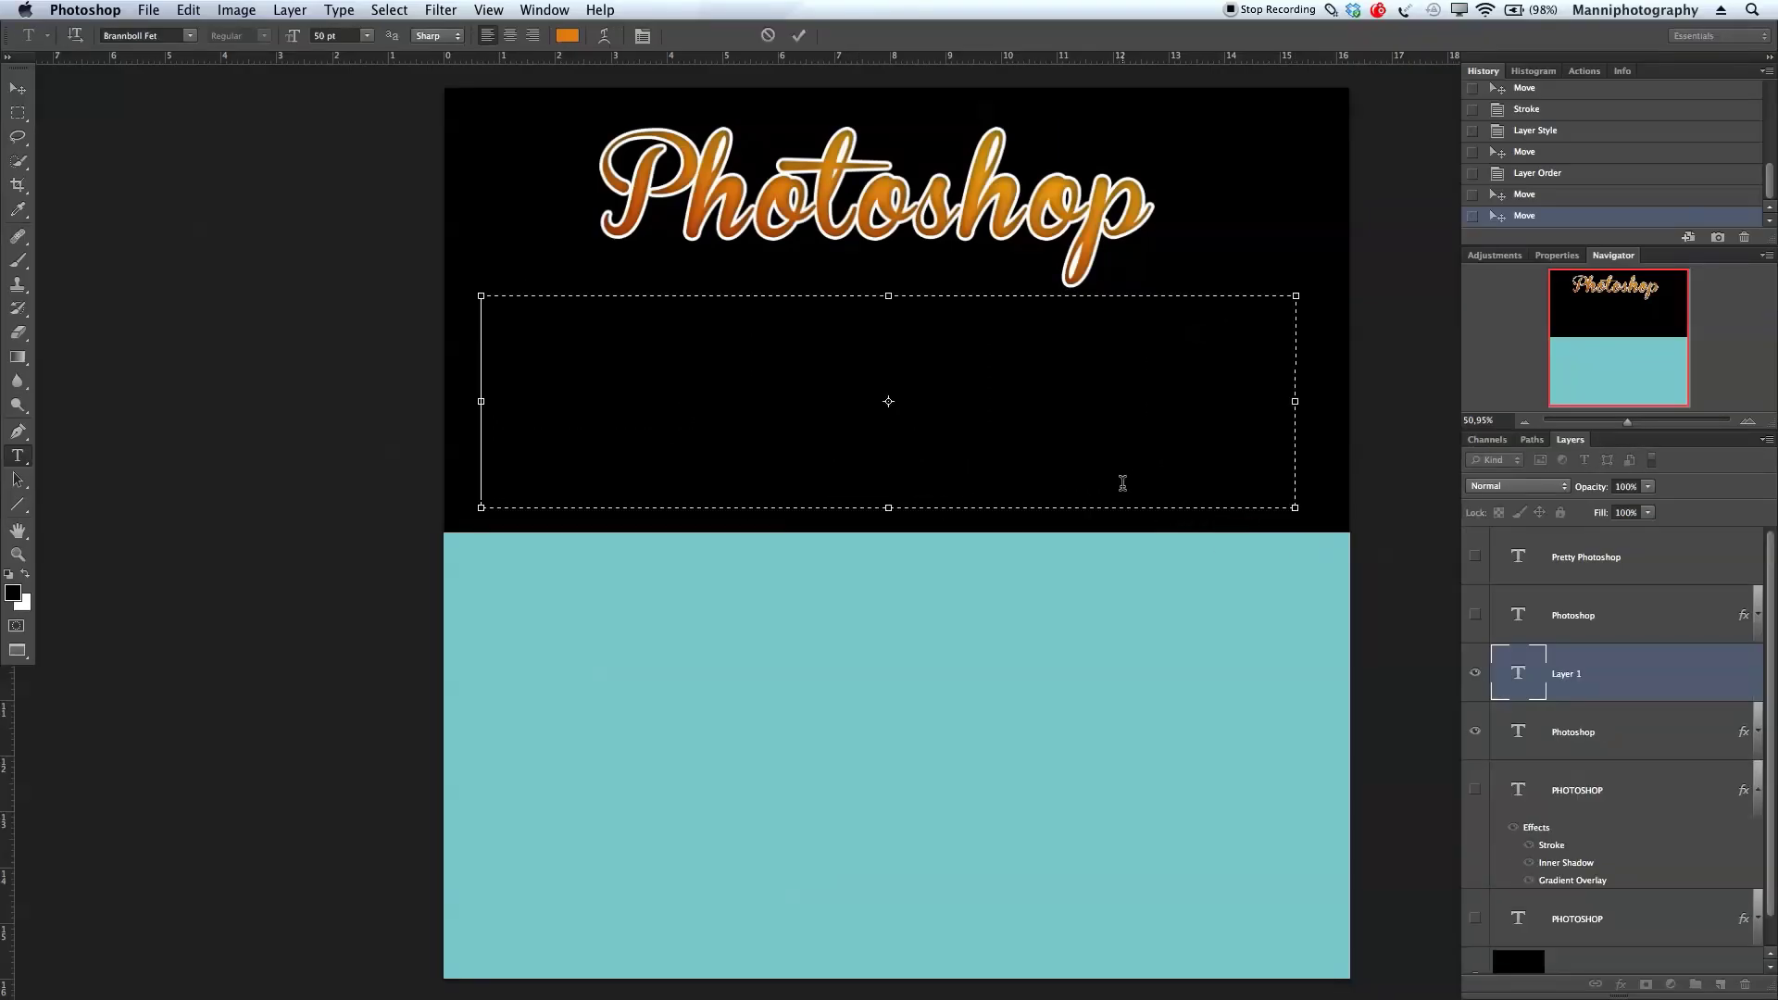
type("Ph")
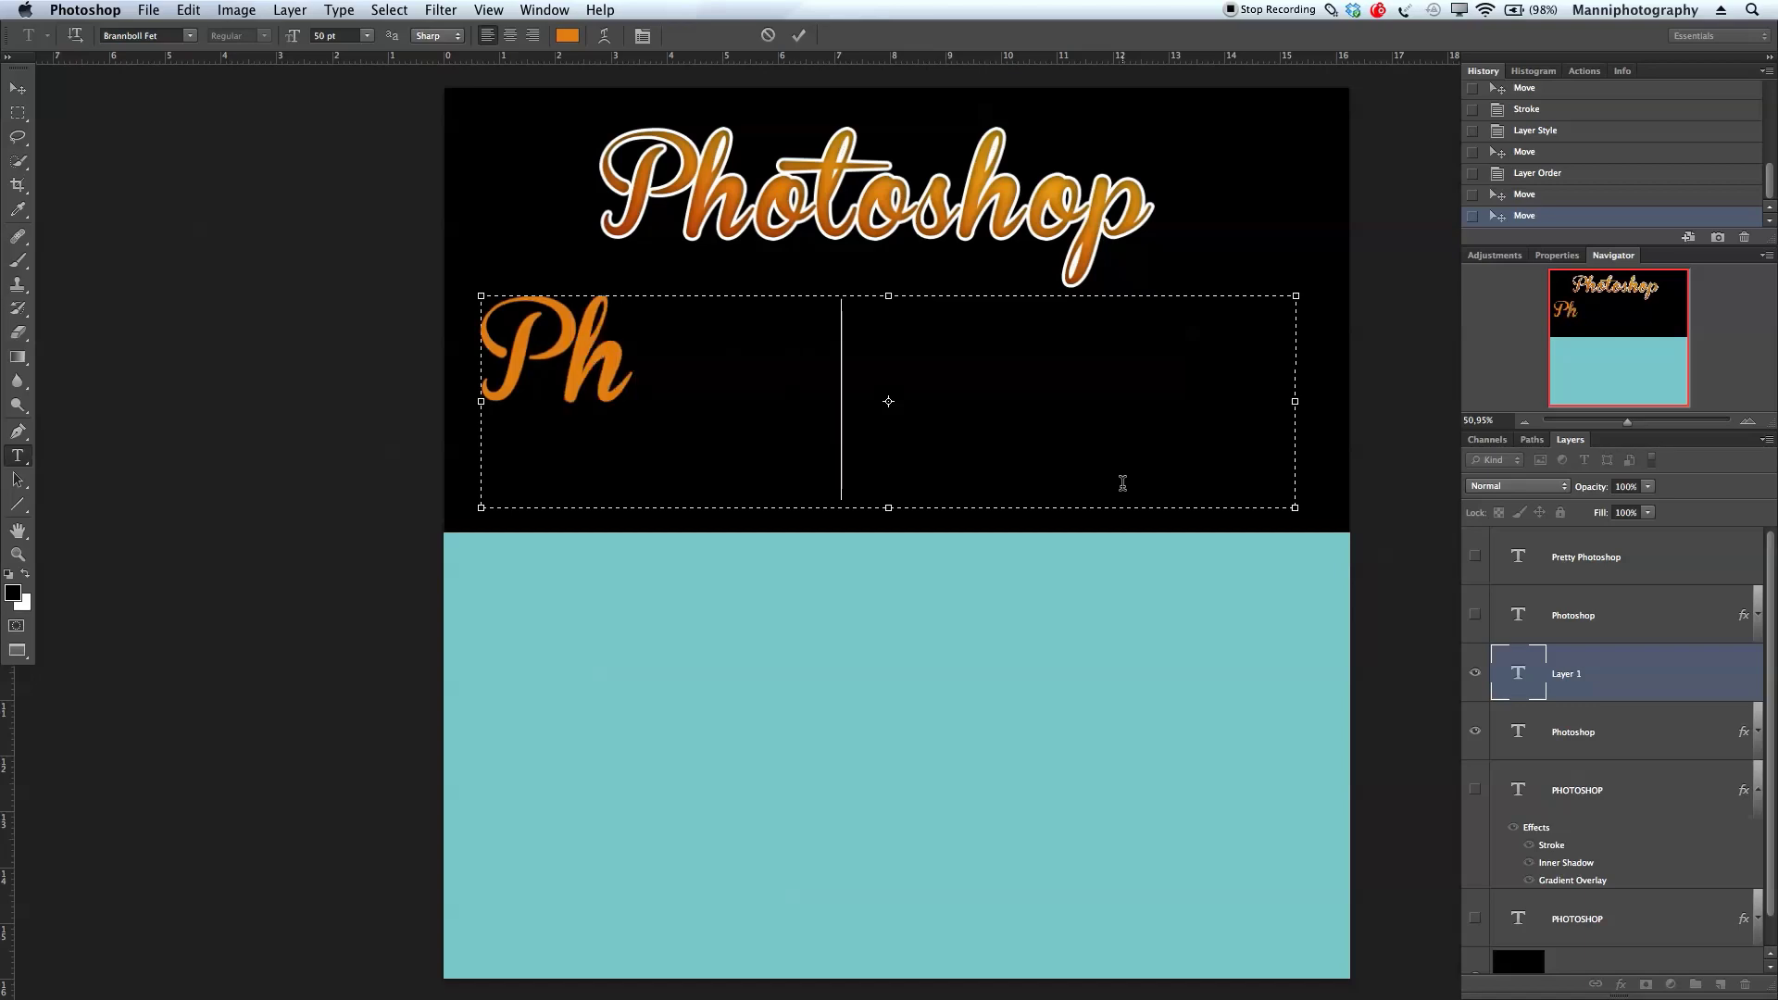
type("otoshop")
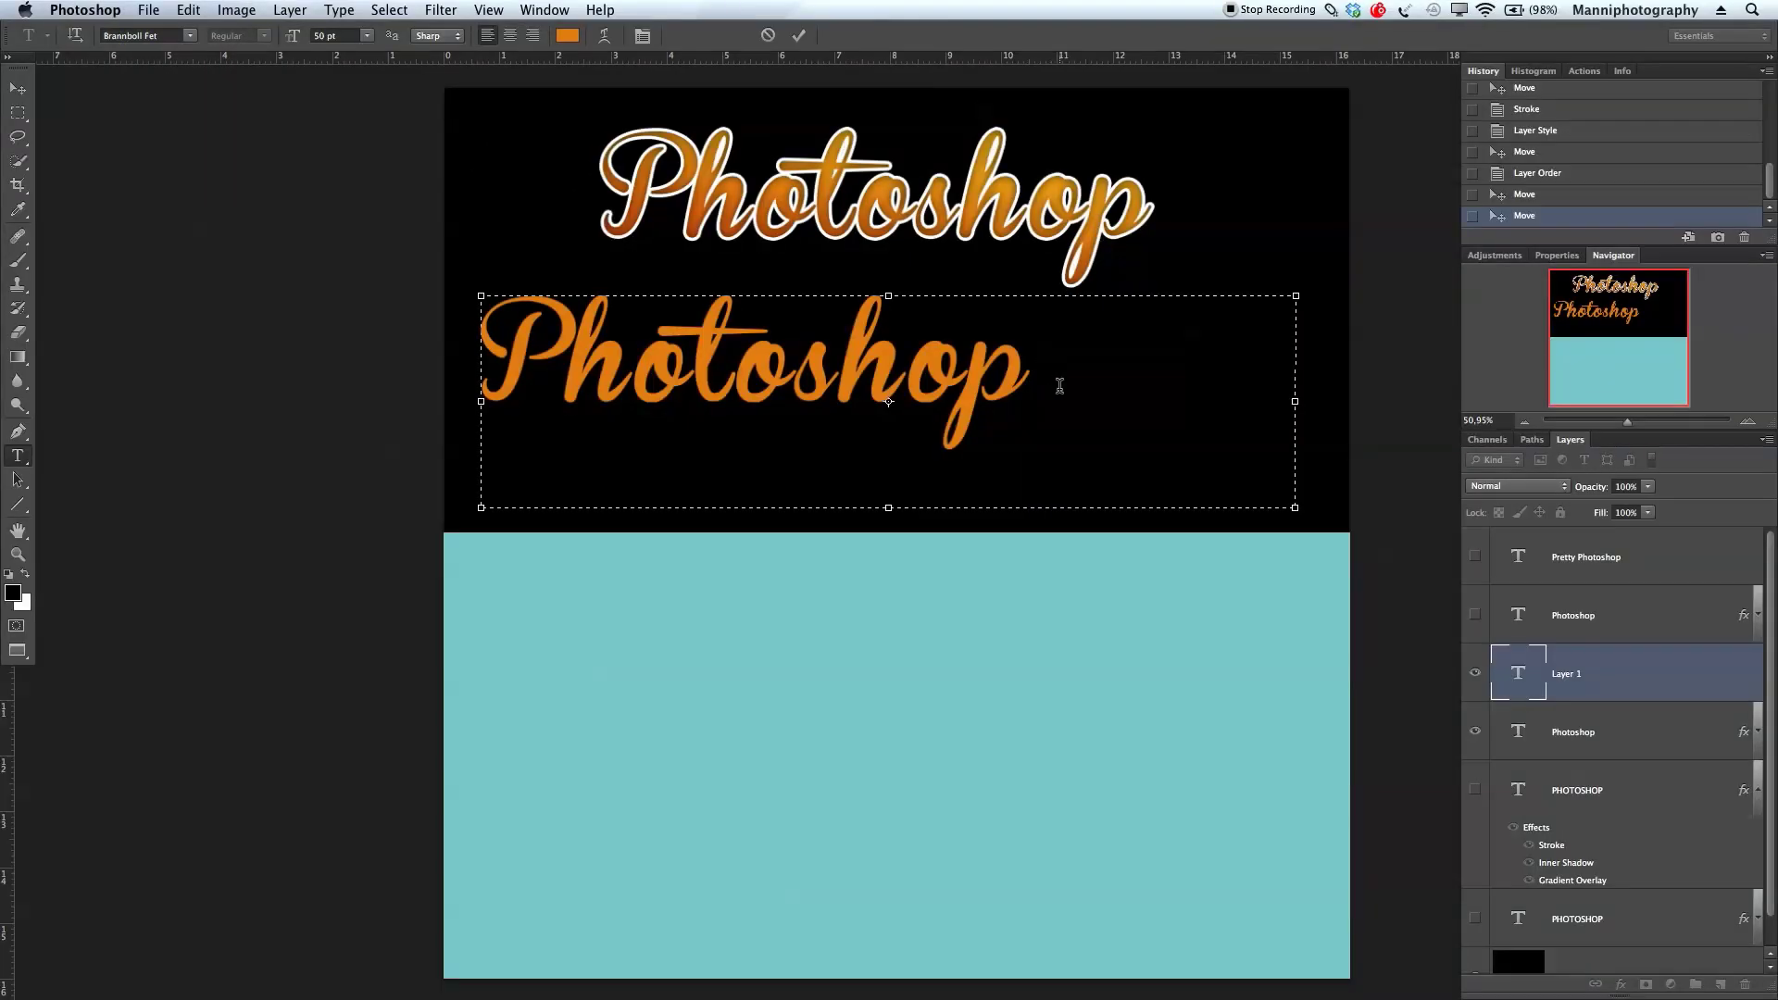
Set the colour of the whole new Photoshop text to white ffffff
key("super+a")
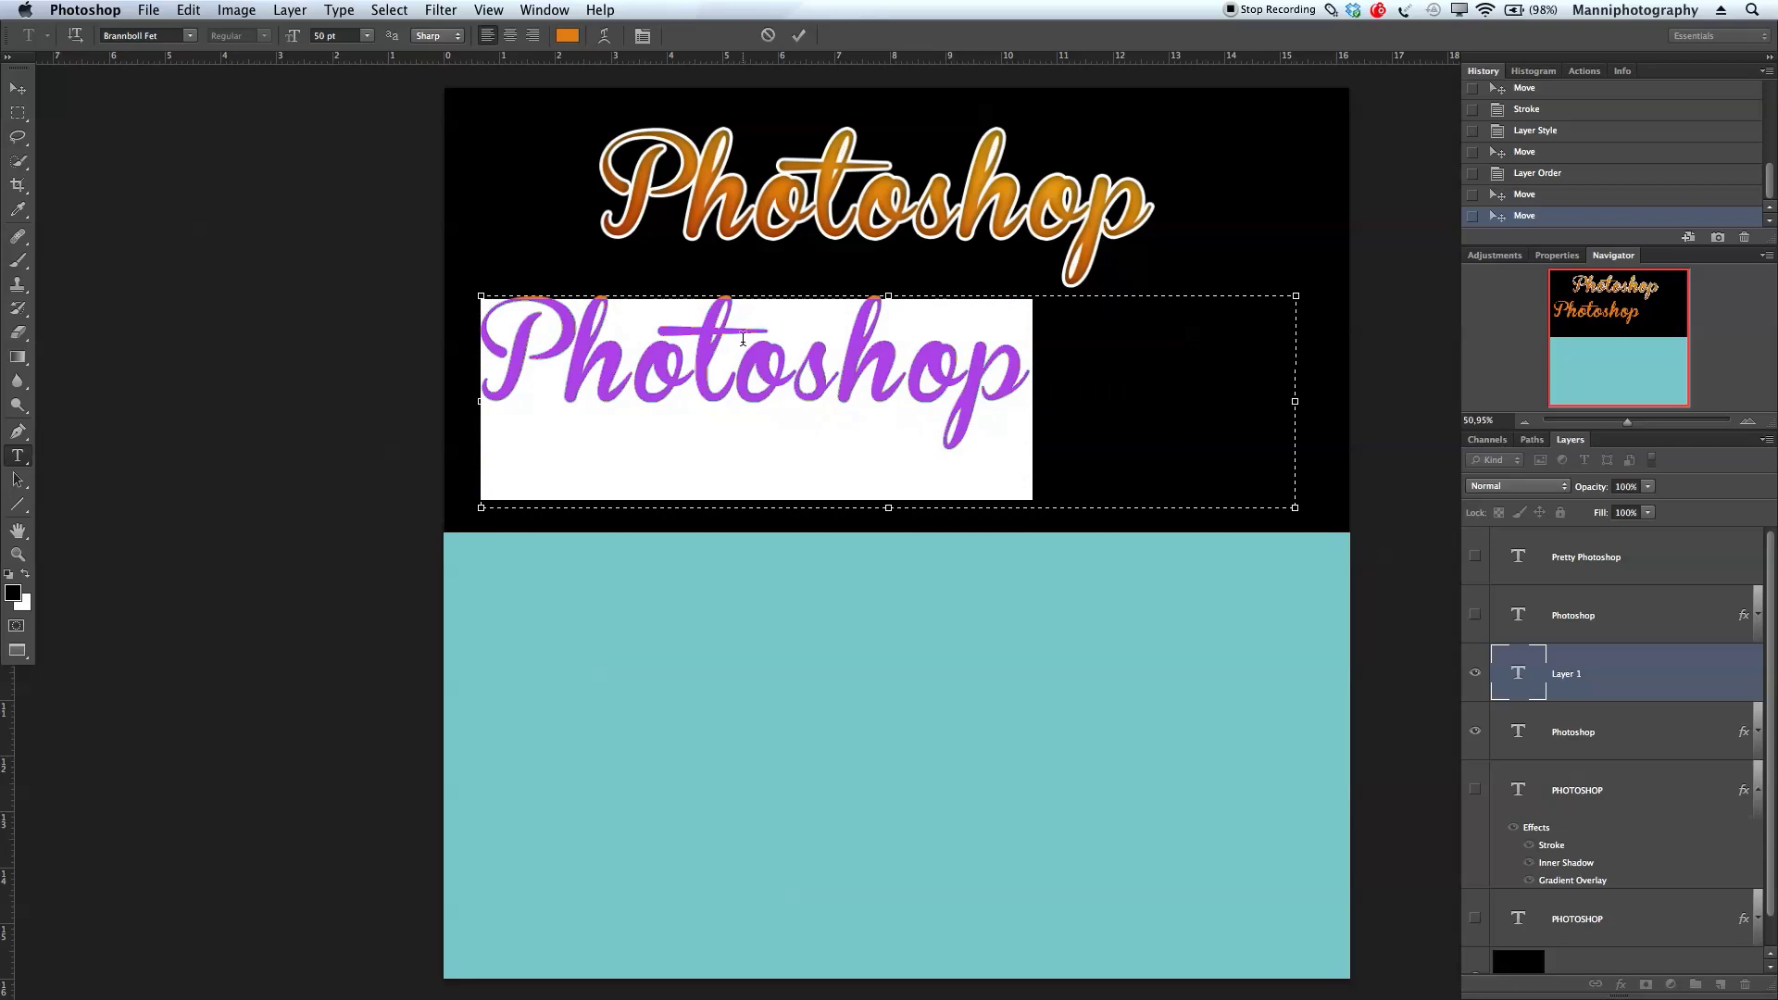
left_click(567, 35)
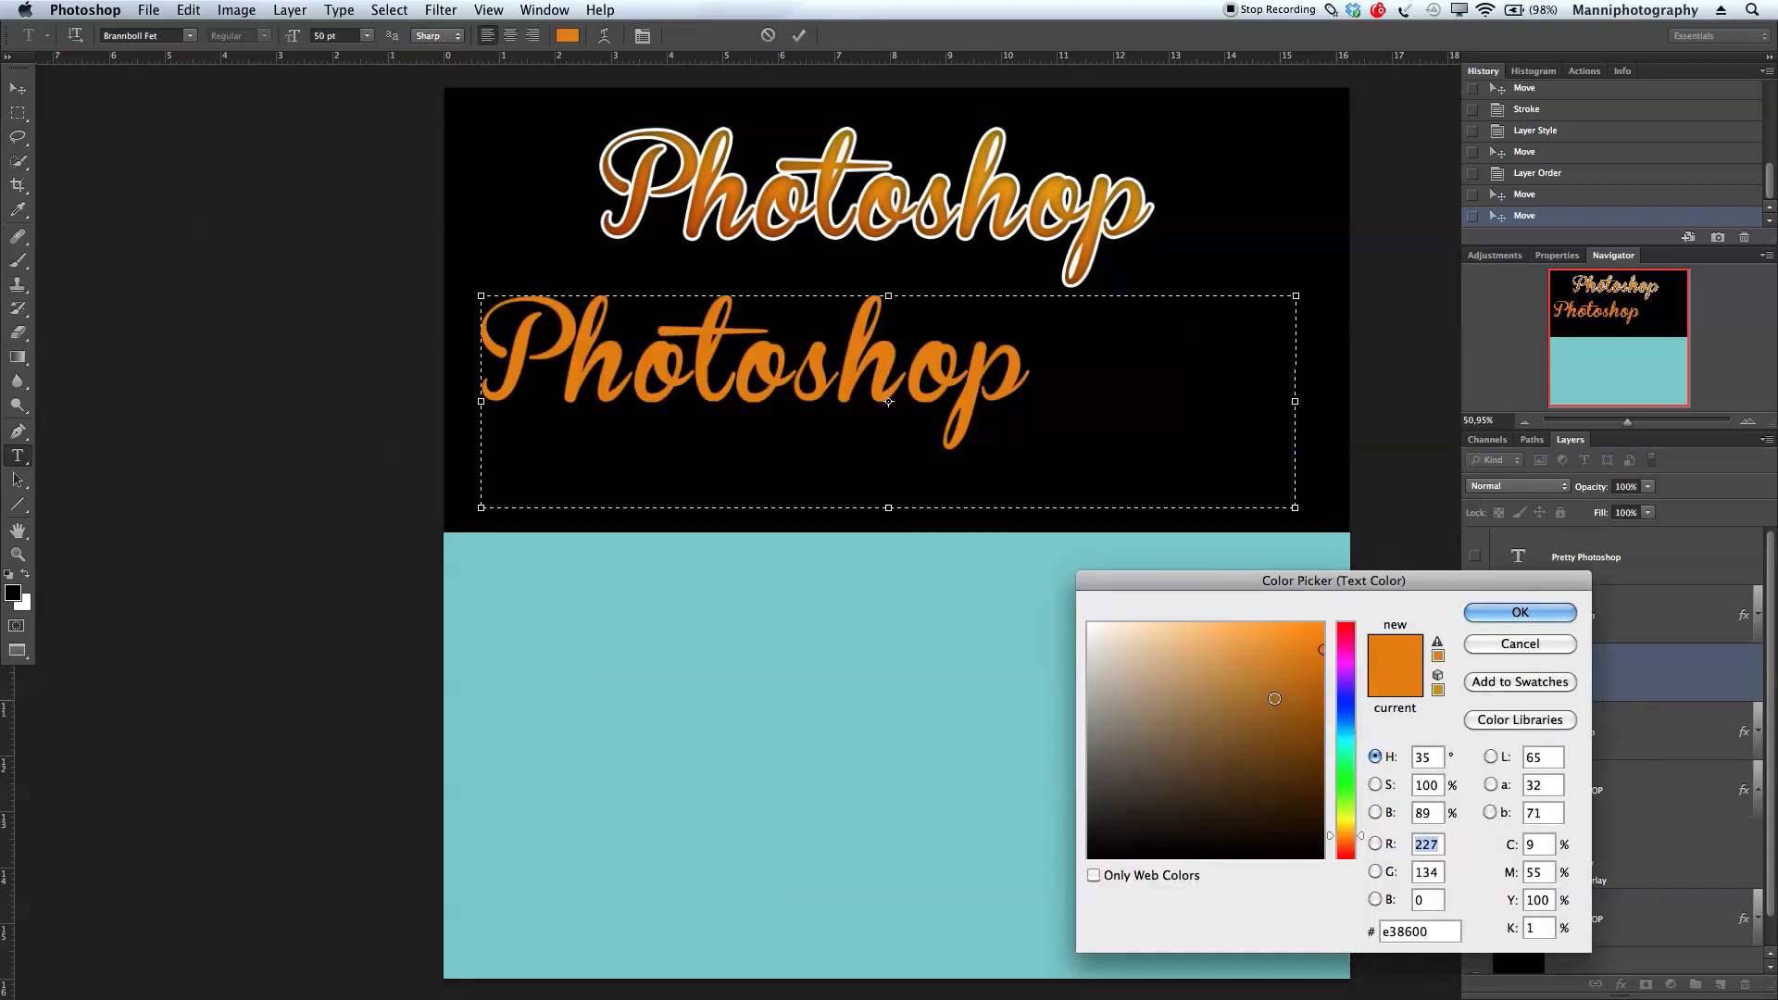
left_click(1090, 626)
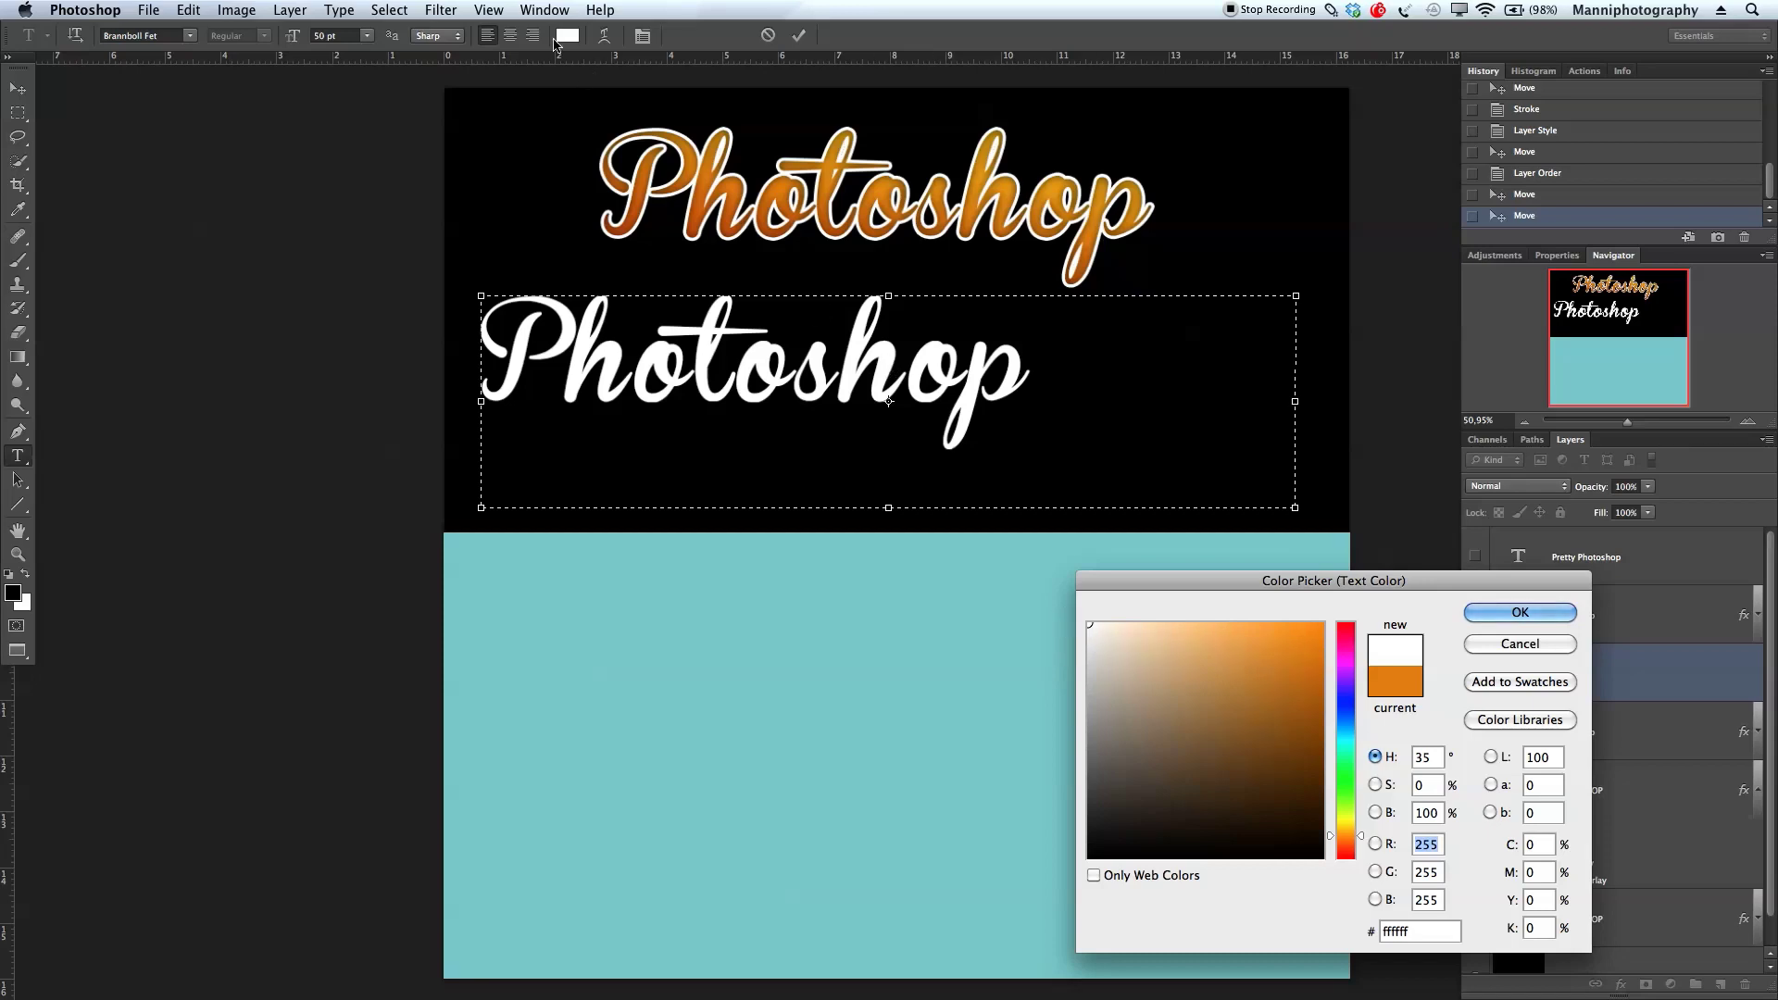
left_click(1554, 617)
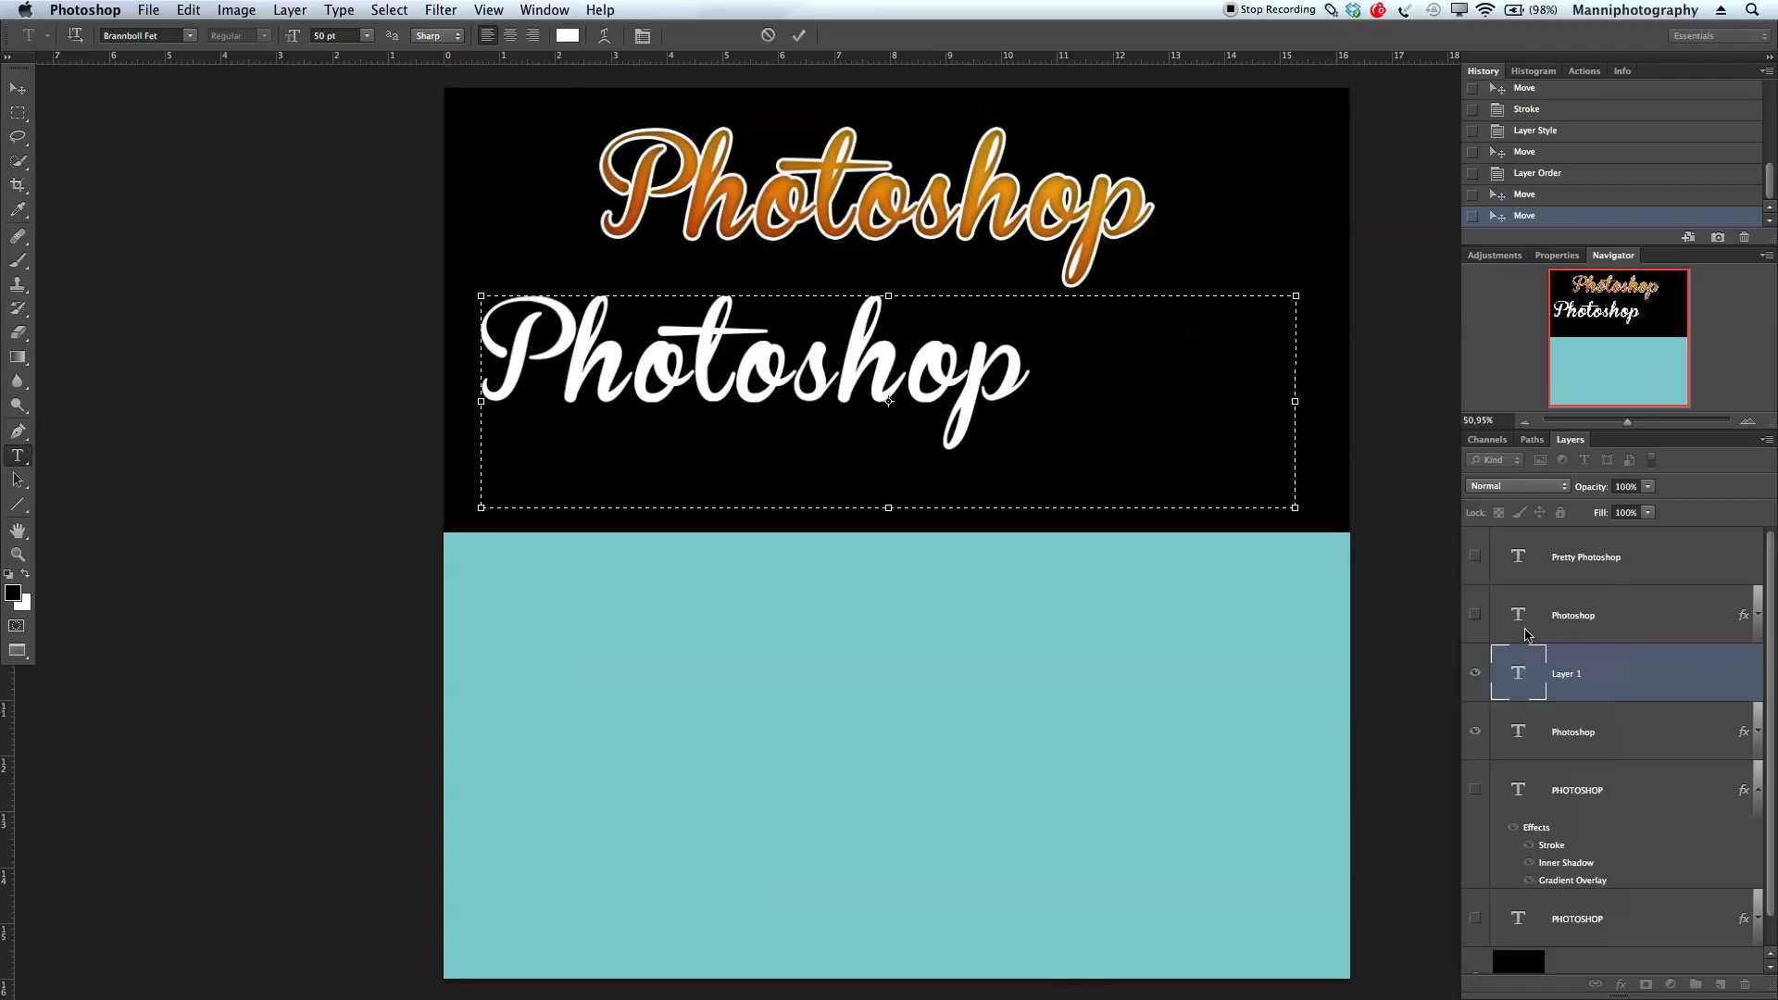
Change the new Photoshop text's colour to orange d4780b
left_click(569, 39)
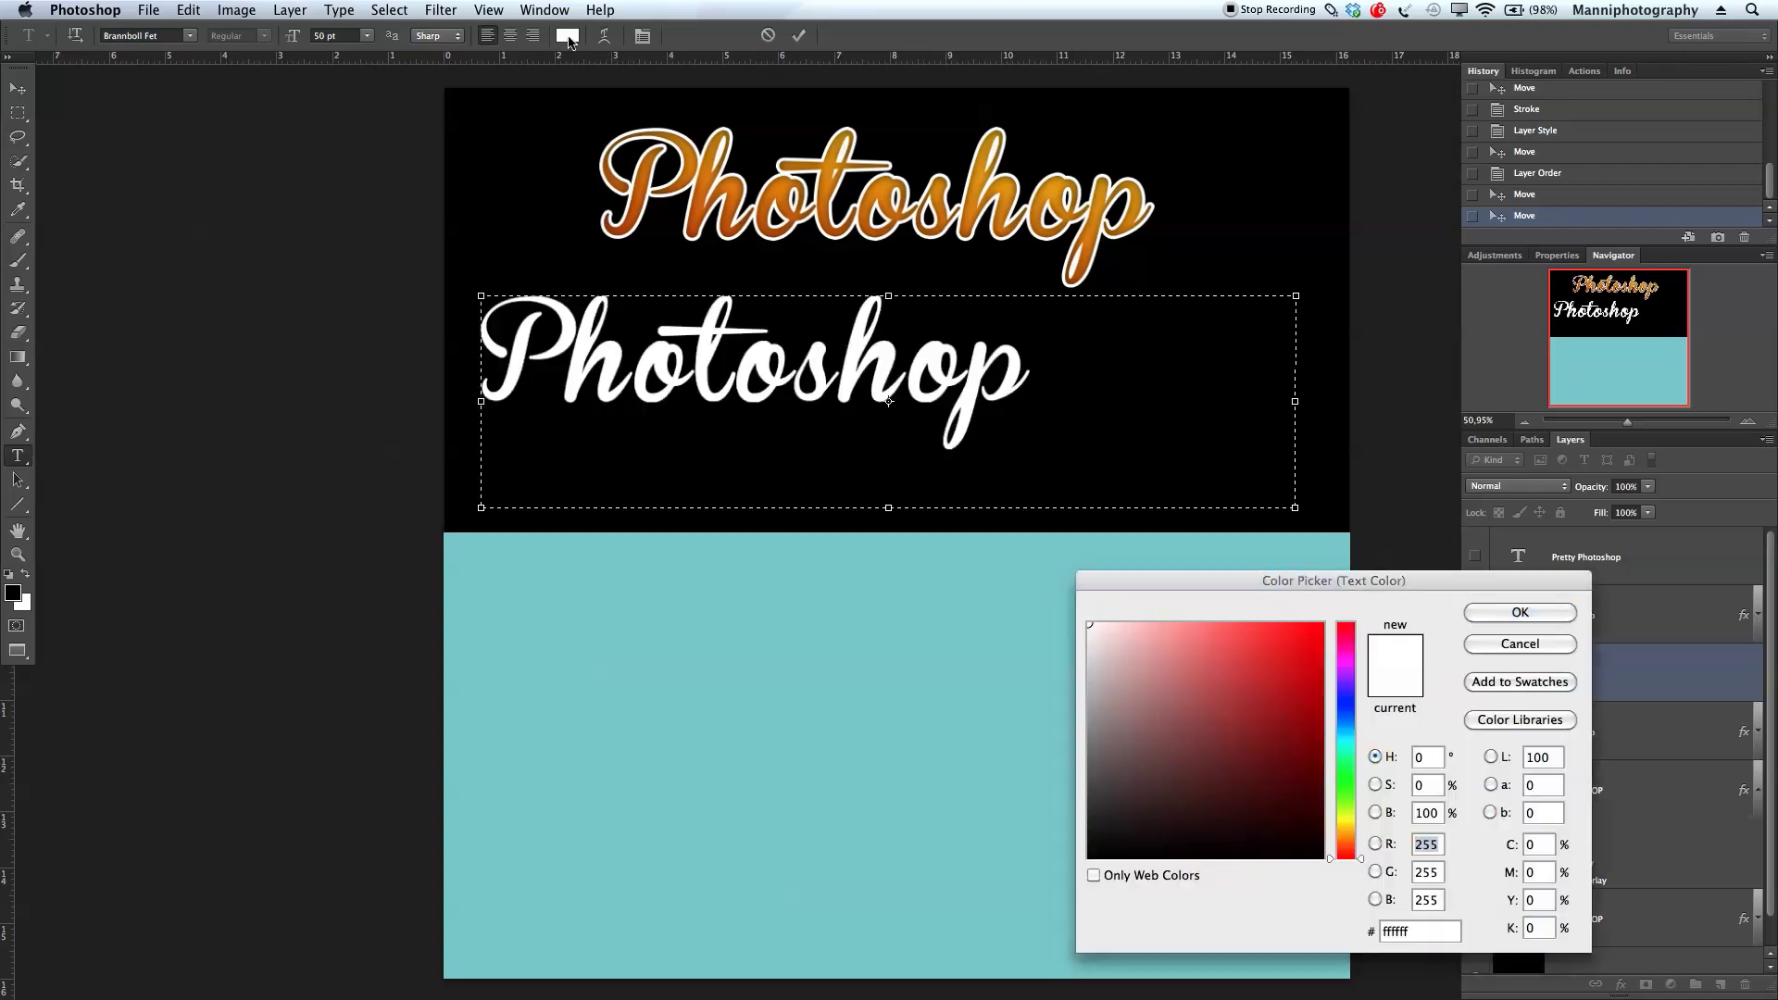
mouse_move(1345, 839)
left_mouse_down()
mouse_move(1351, 817)
mouse_move(1351, 834)
left_mouse_up()
left_click(1319, 689)
left_click_drag(1319, 688, 1310, 673)
left_click(1331, 838)
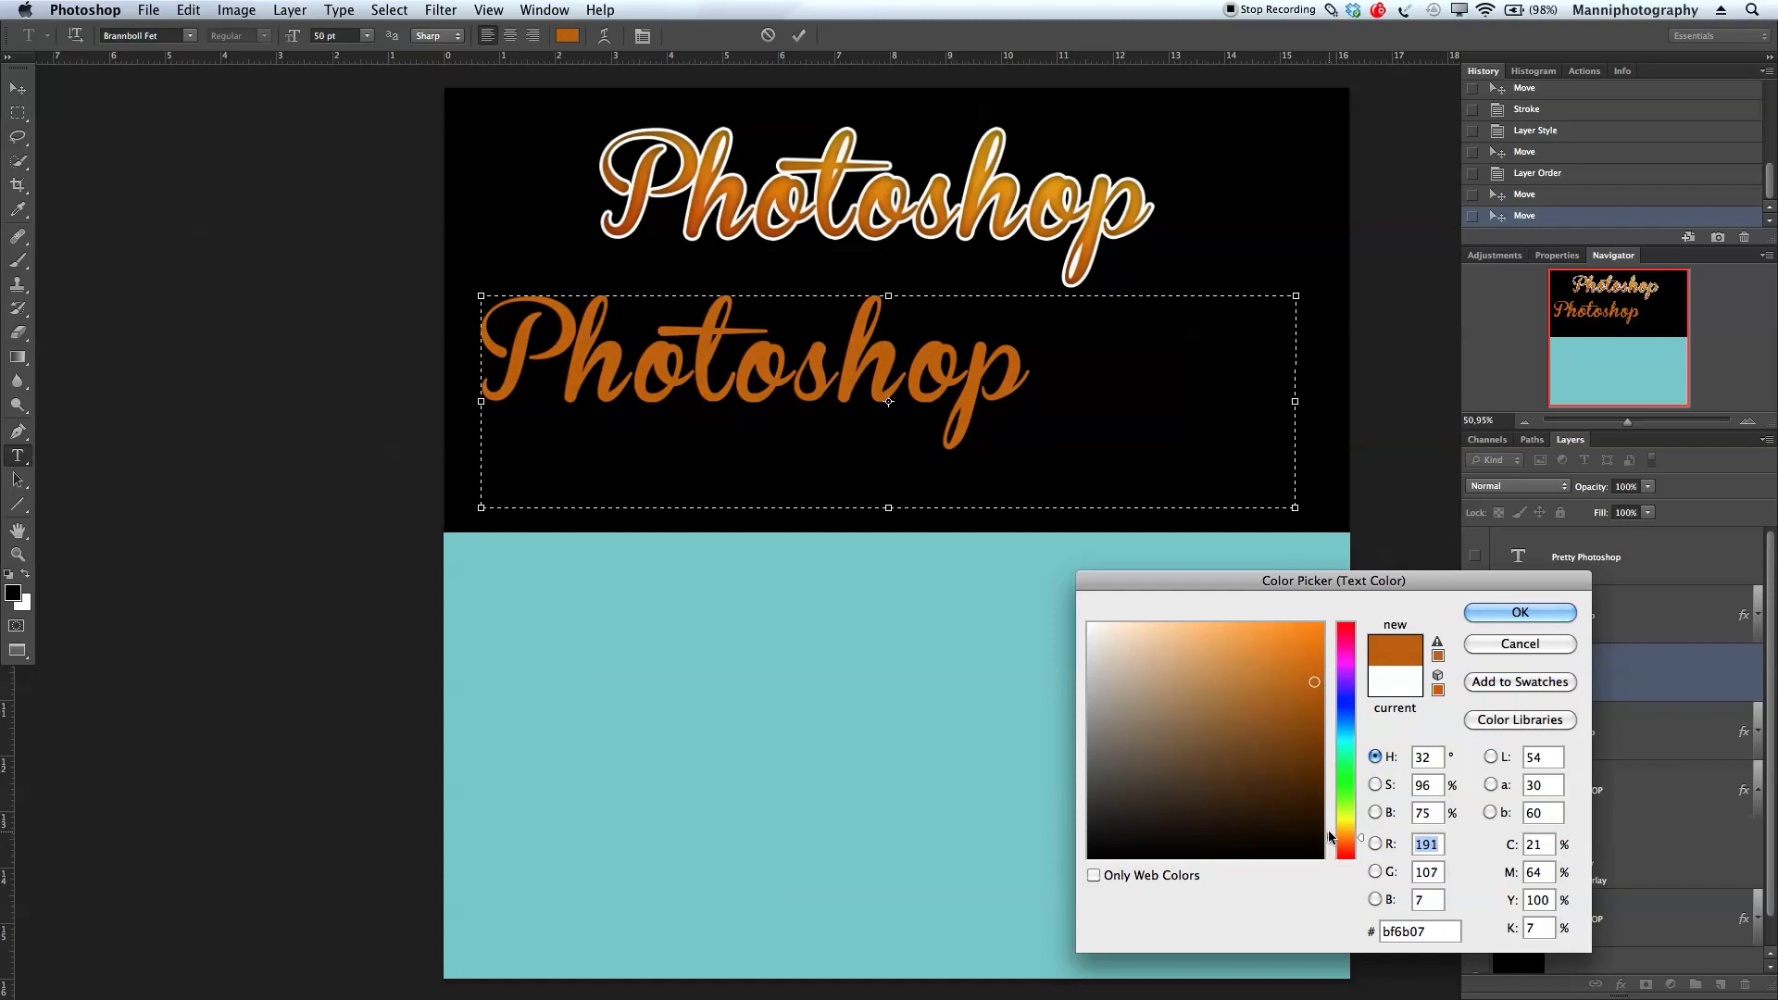
left_click(1311, 663)
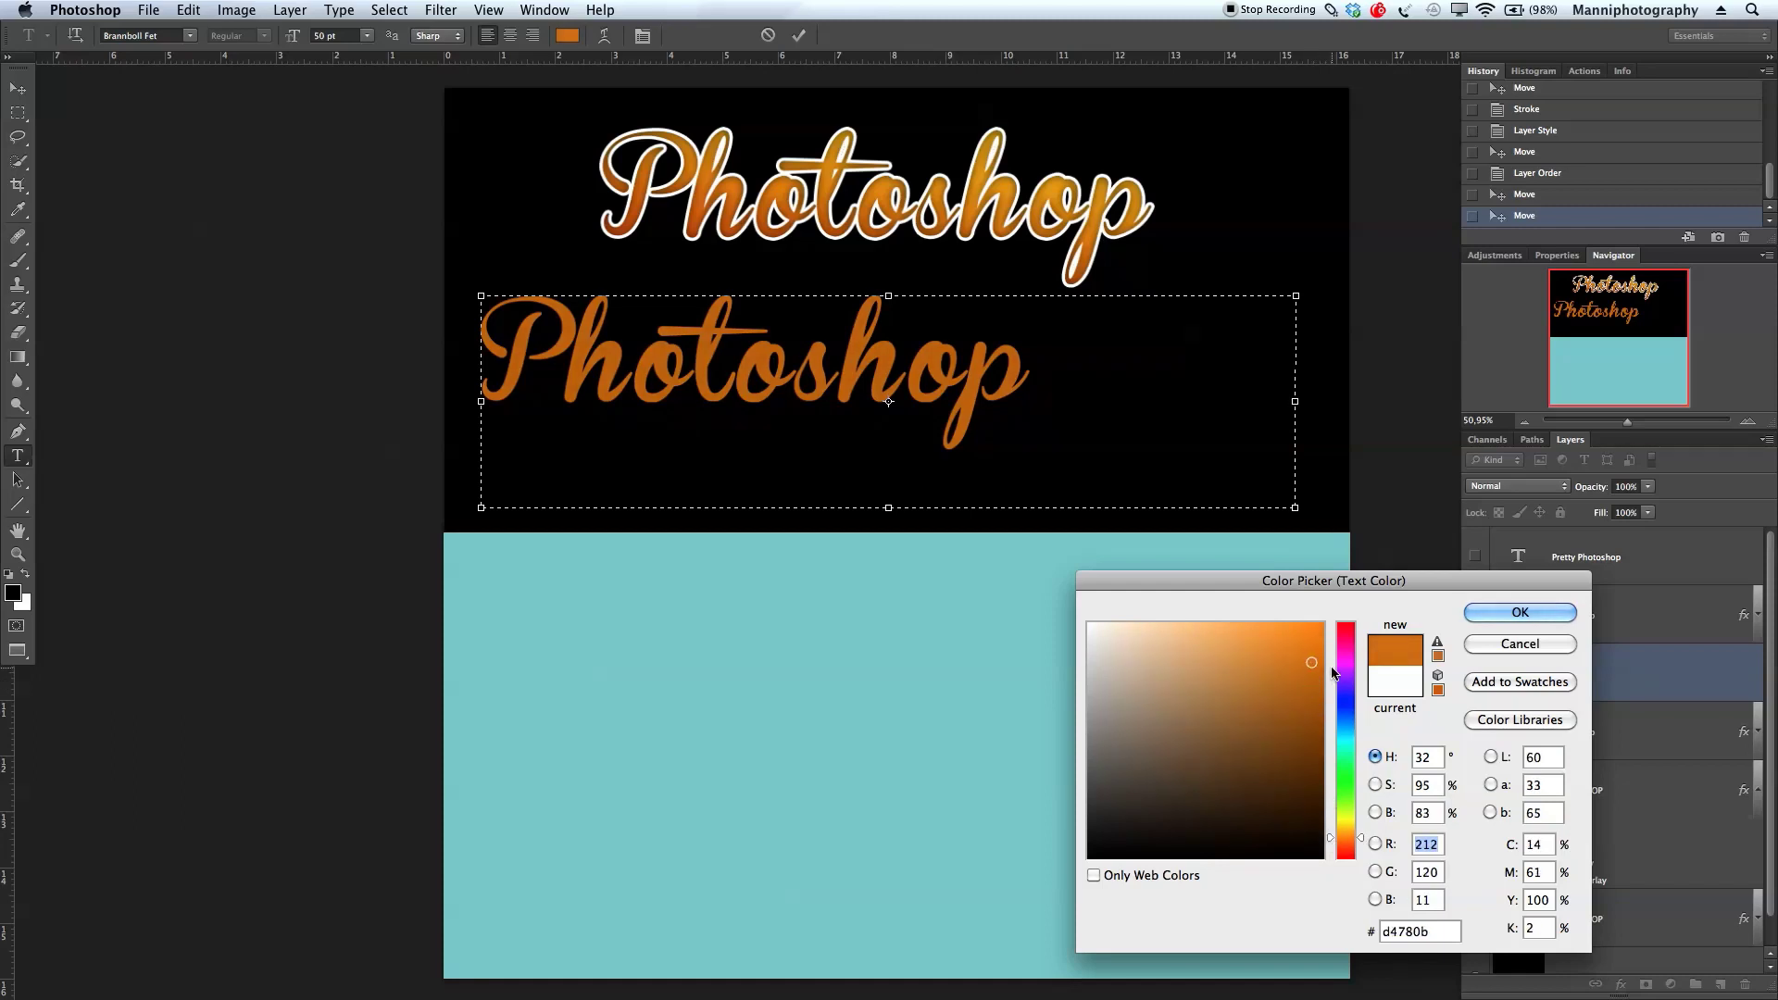
key("Return")
left_click(1017, 439)
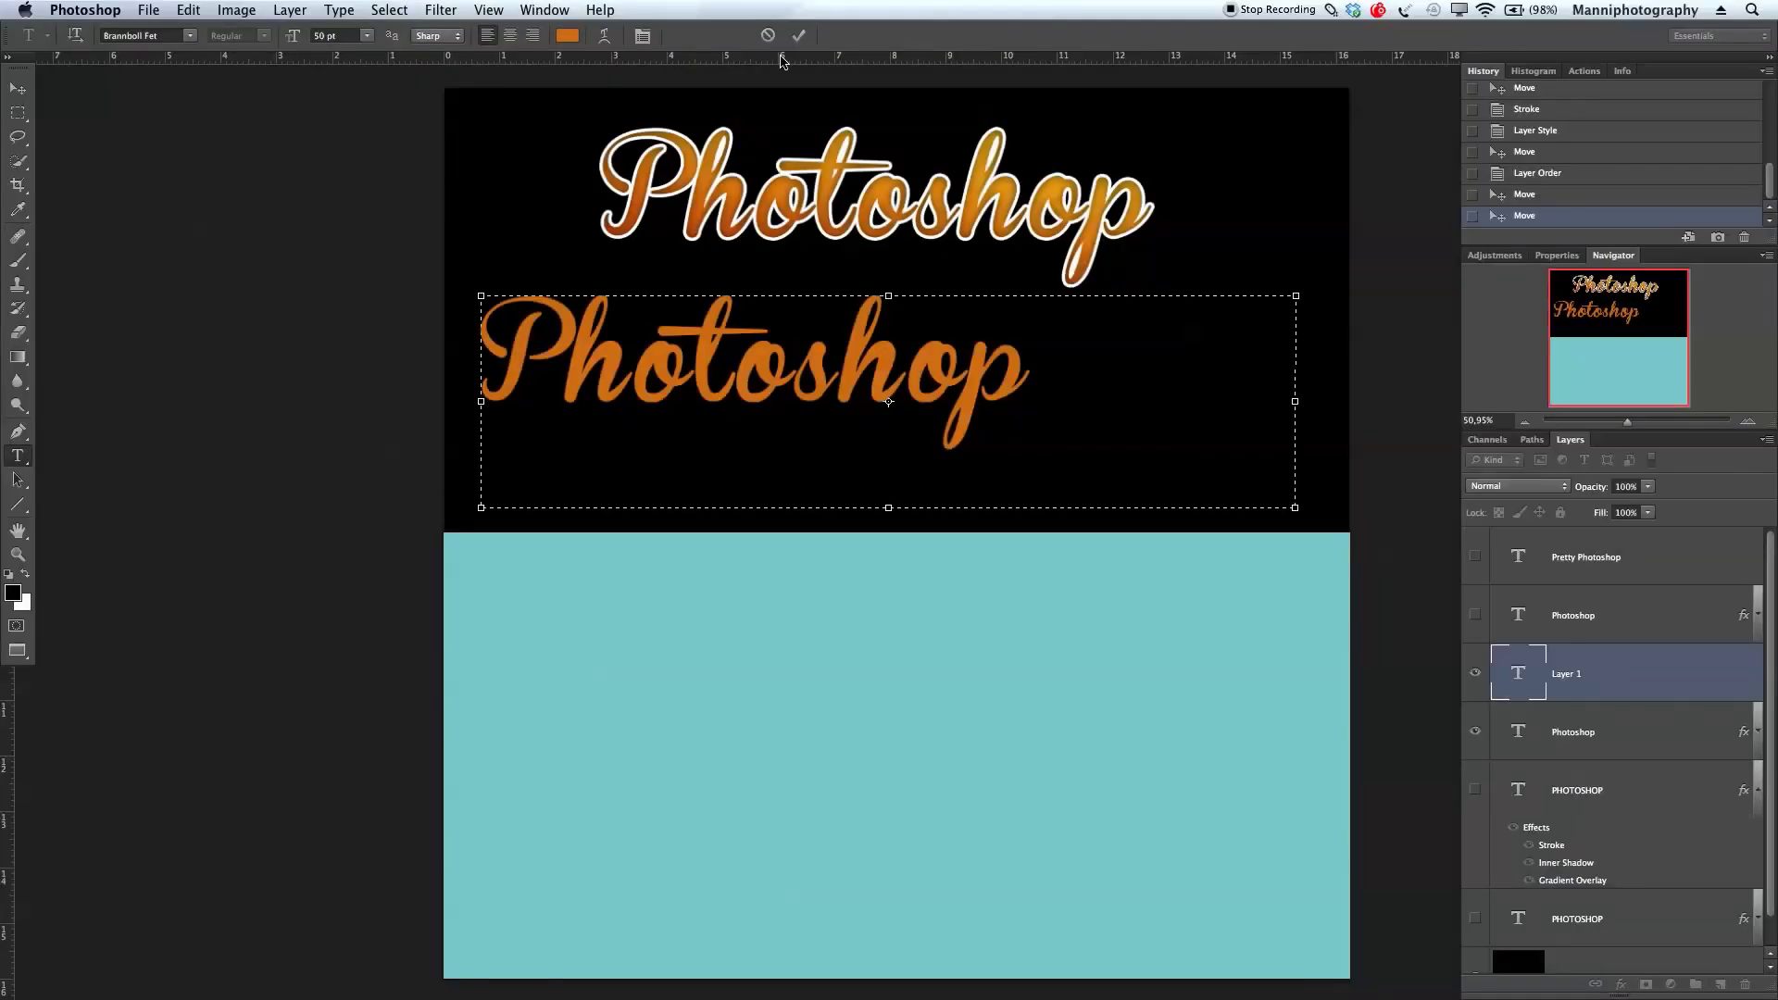
Commit the new orange Photoshop text and move it directly beneath the original script text
left_click(799, 35)
key("v")
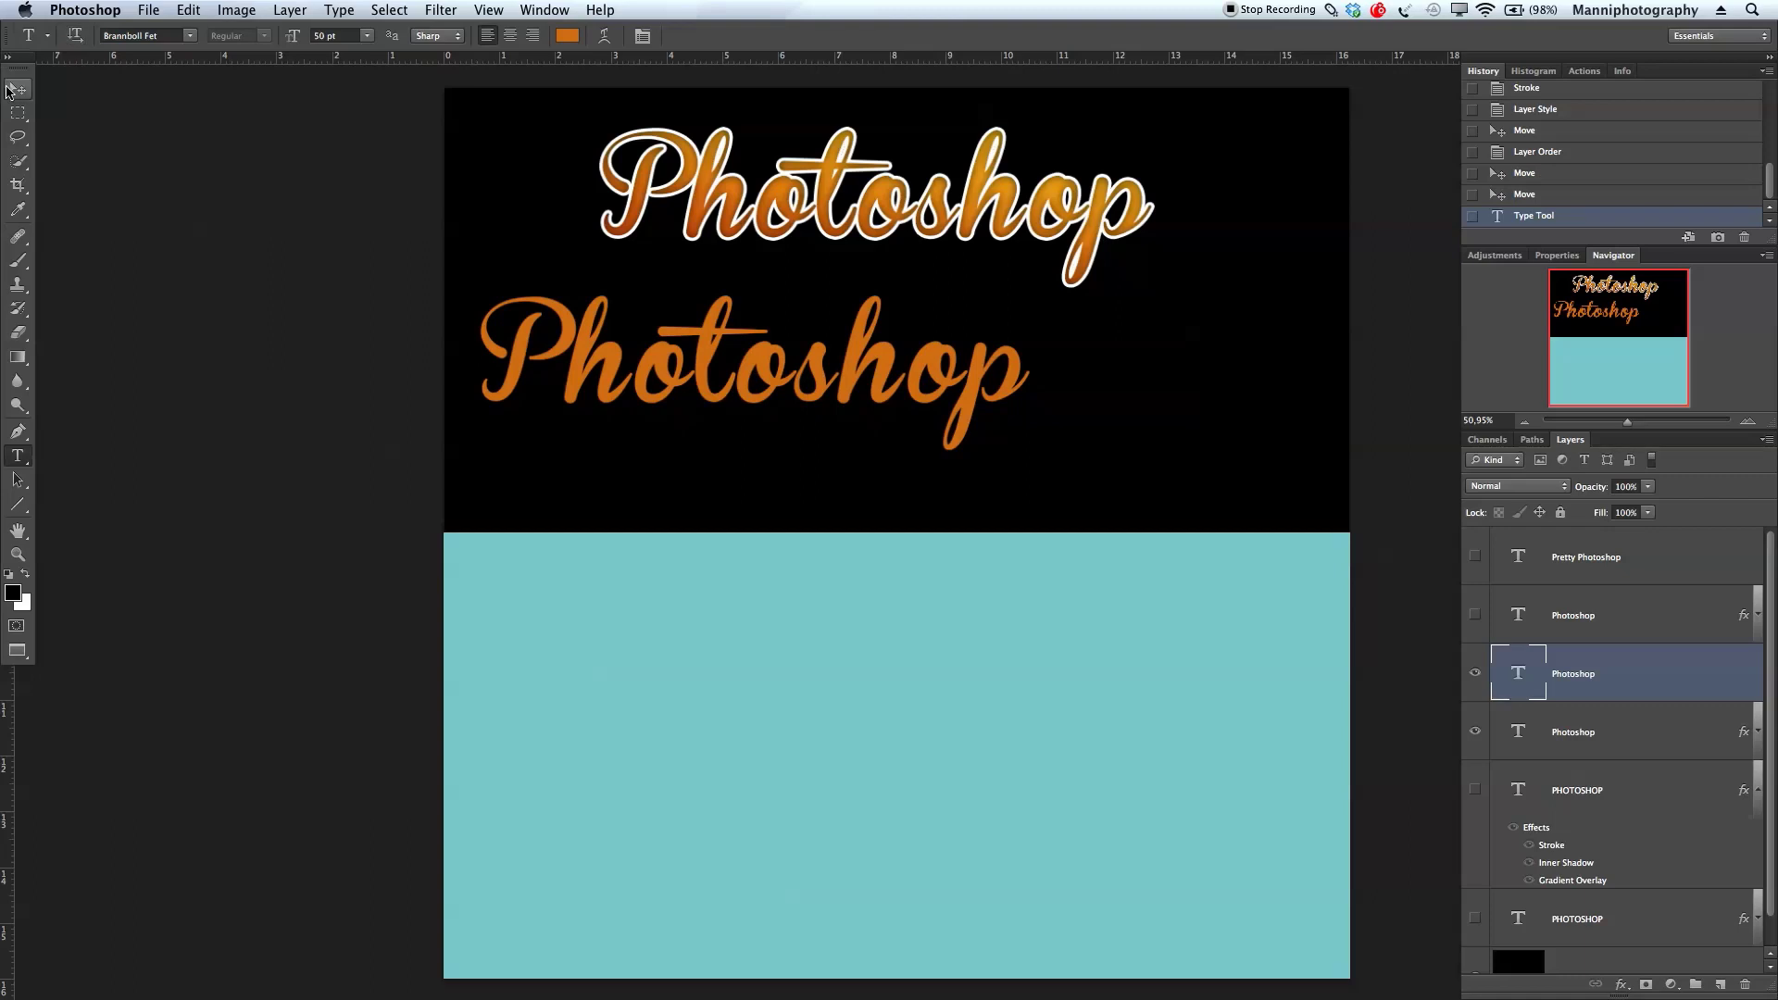
left_click_drag(954, 375, 1077, 412)
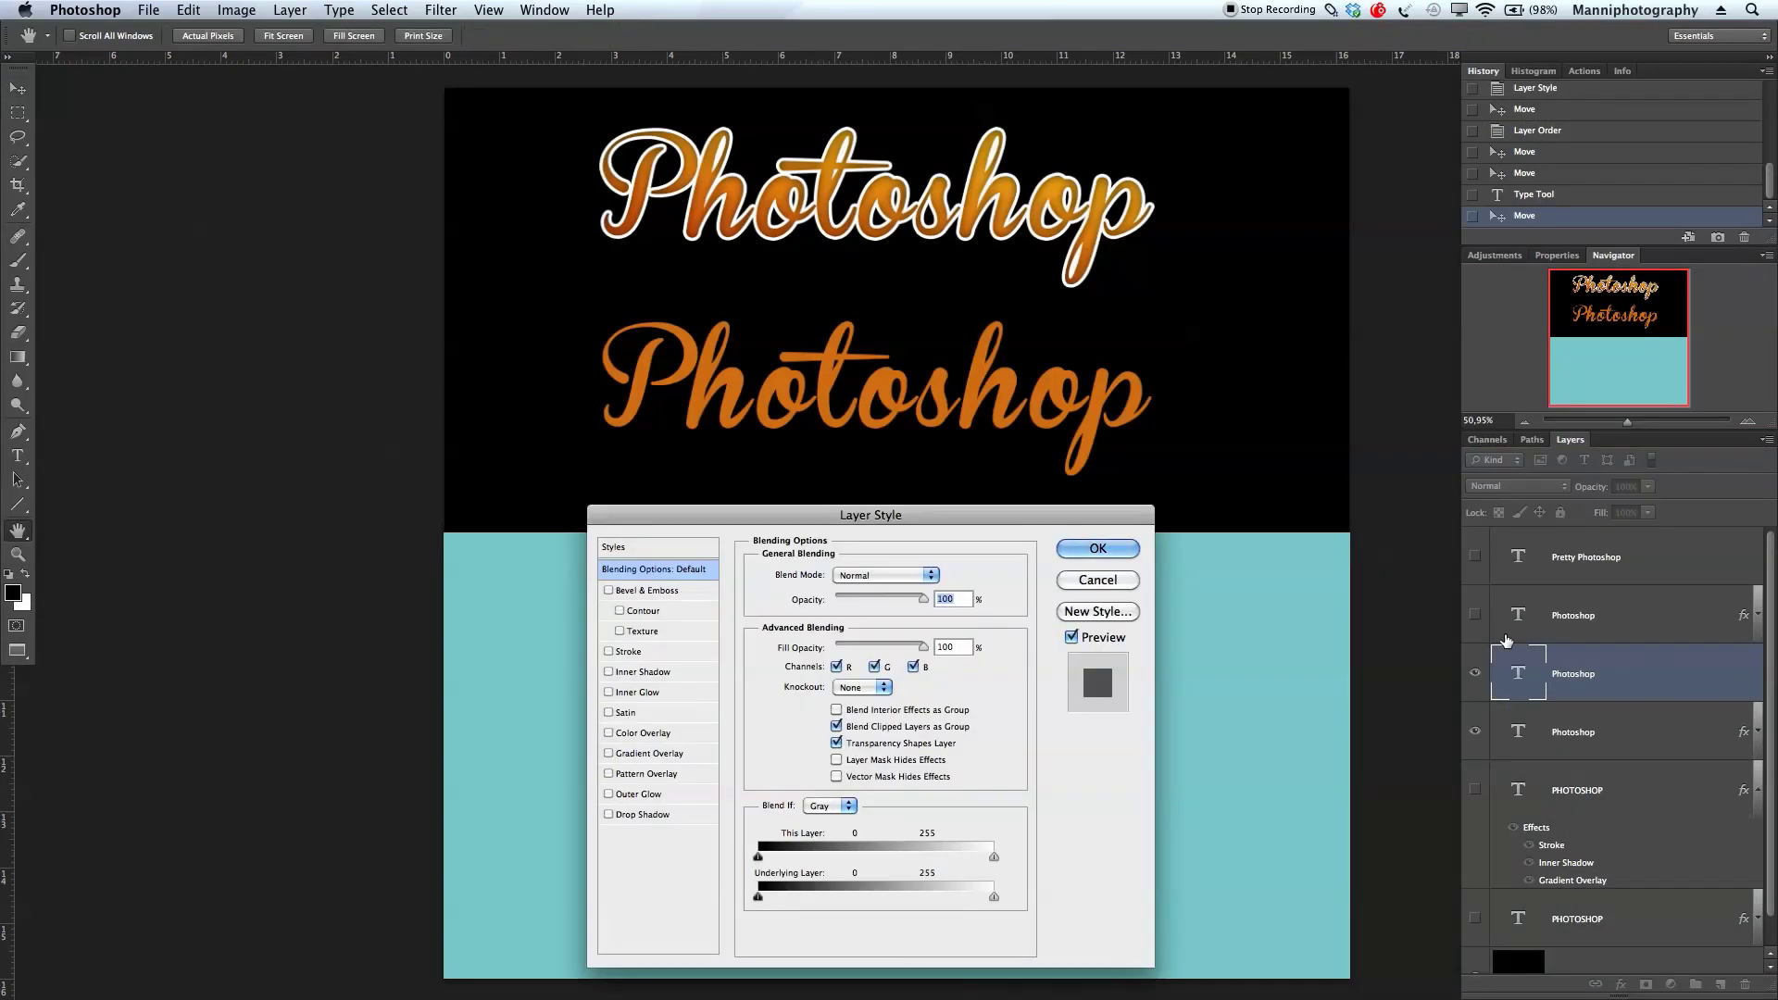
Add an outside Stroke to the new orange Photoshop text and set its colour to white ffffff
left_click_drag(1029, 522, 1024, 522)
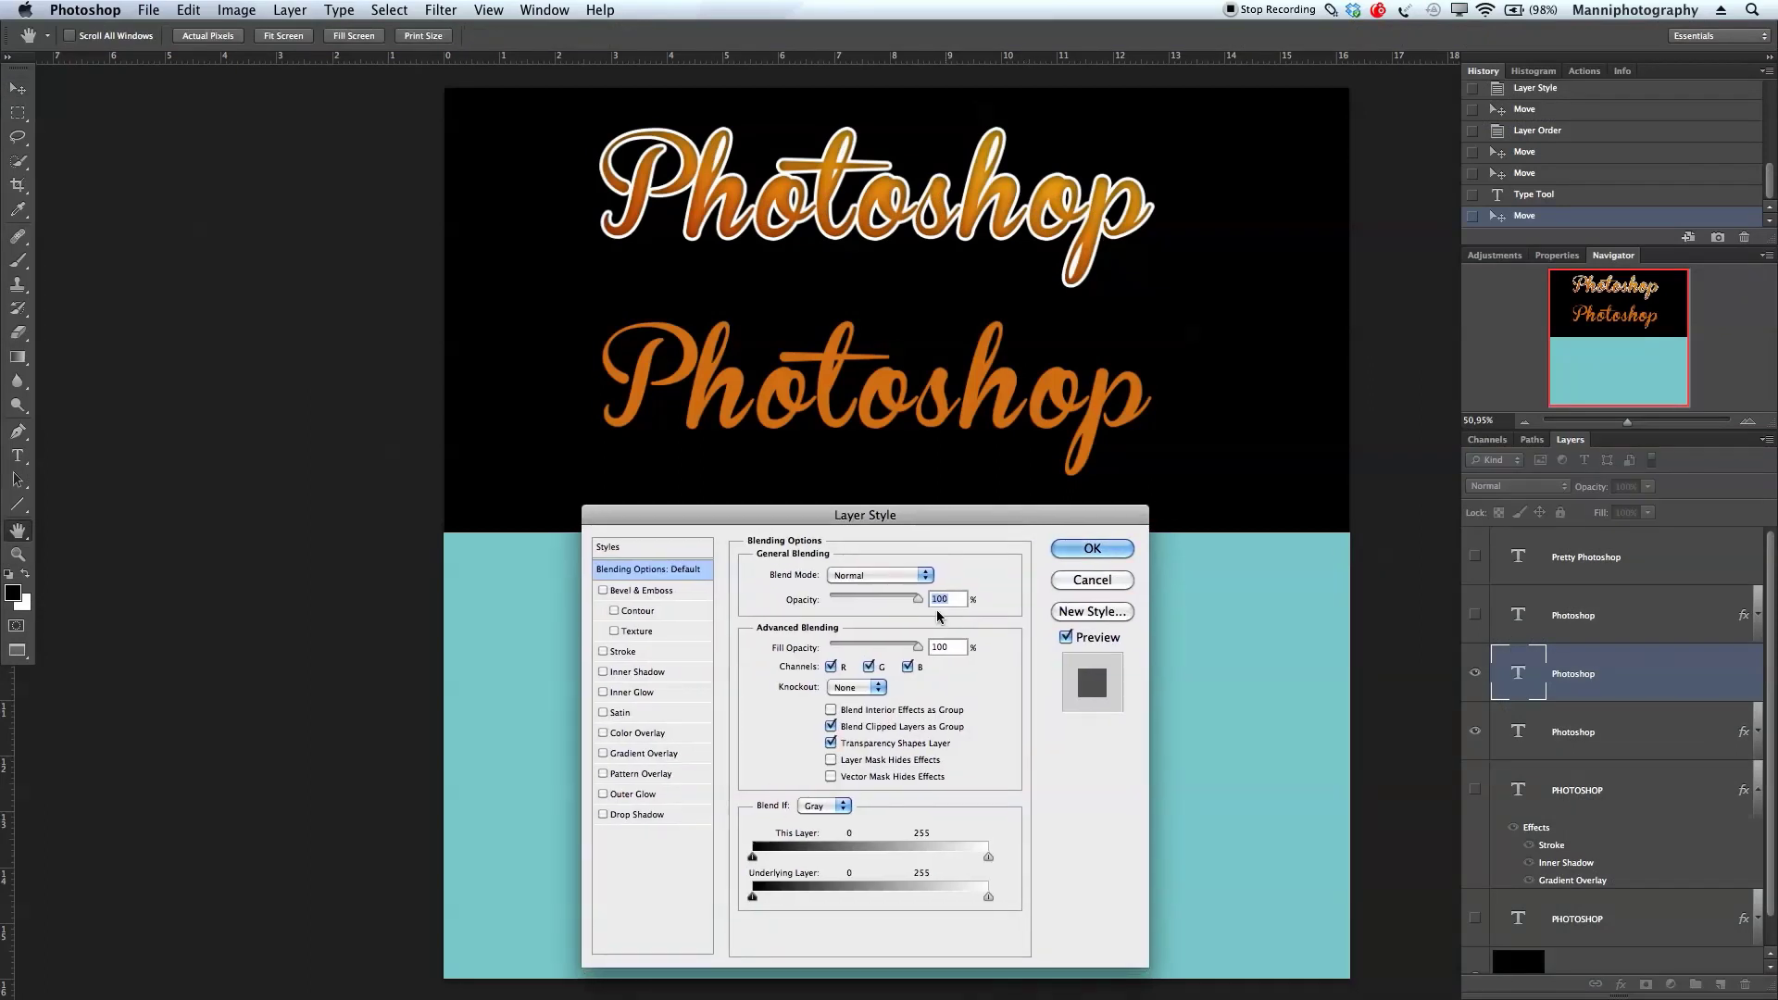
left_click(604, 653)
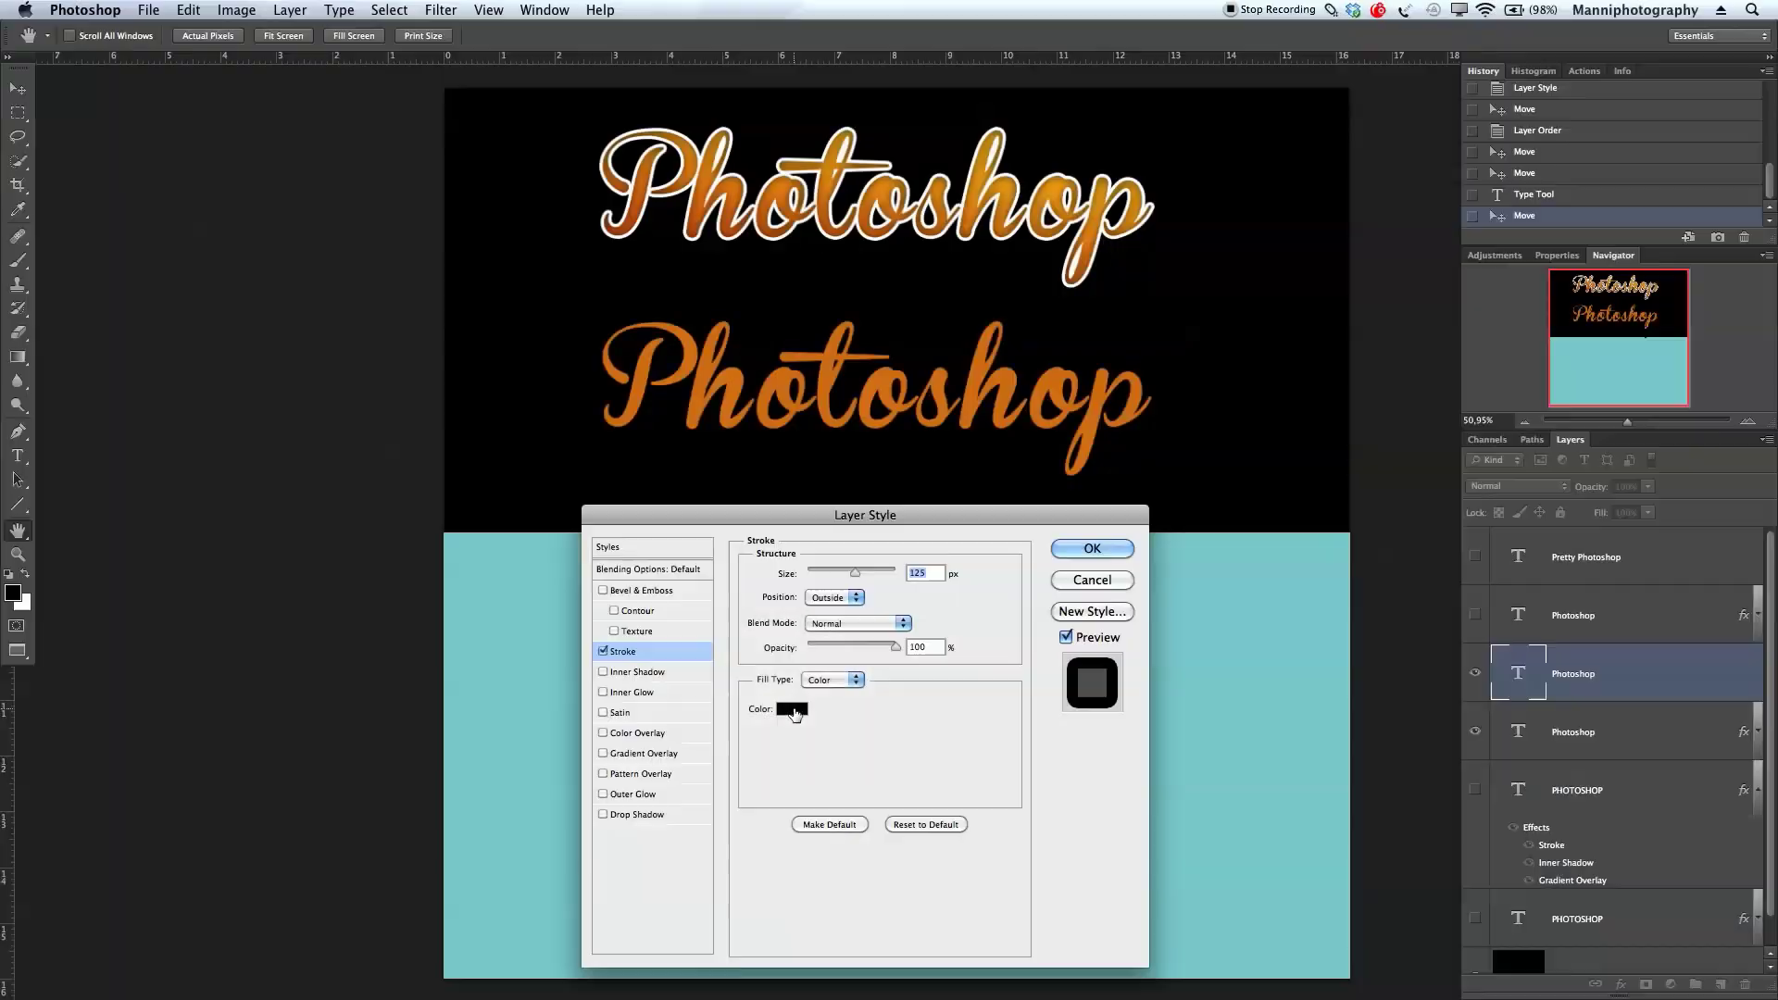
left_click(794, 714)
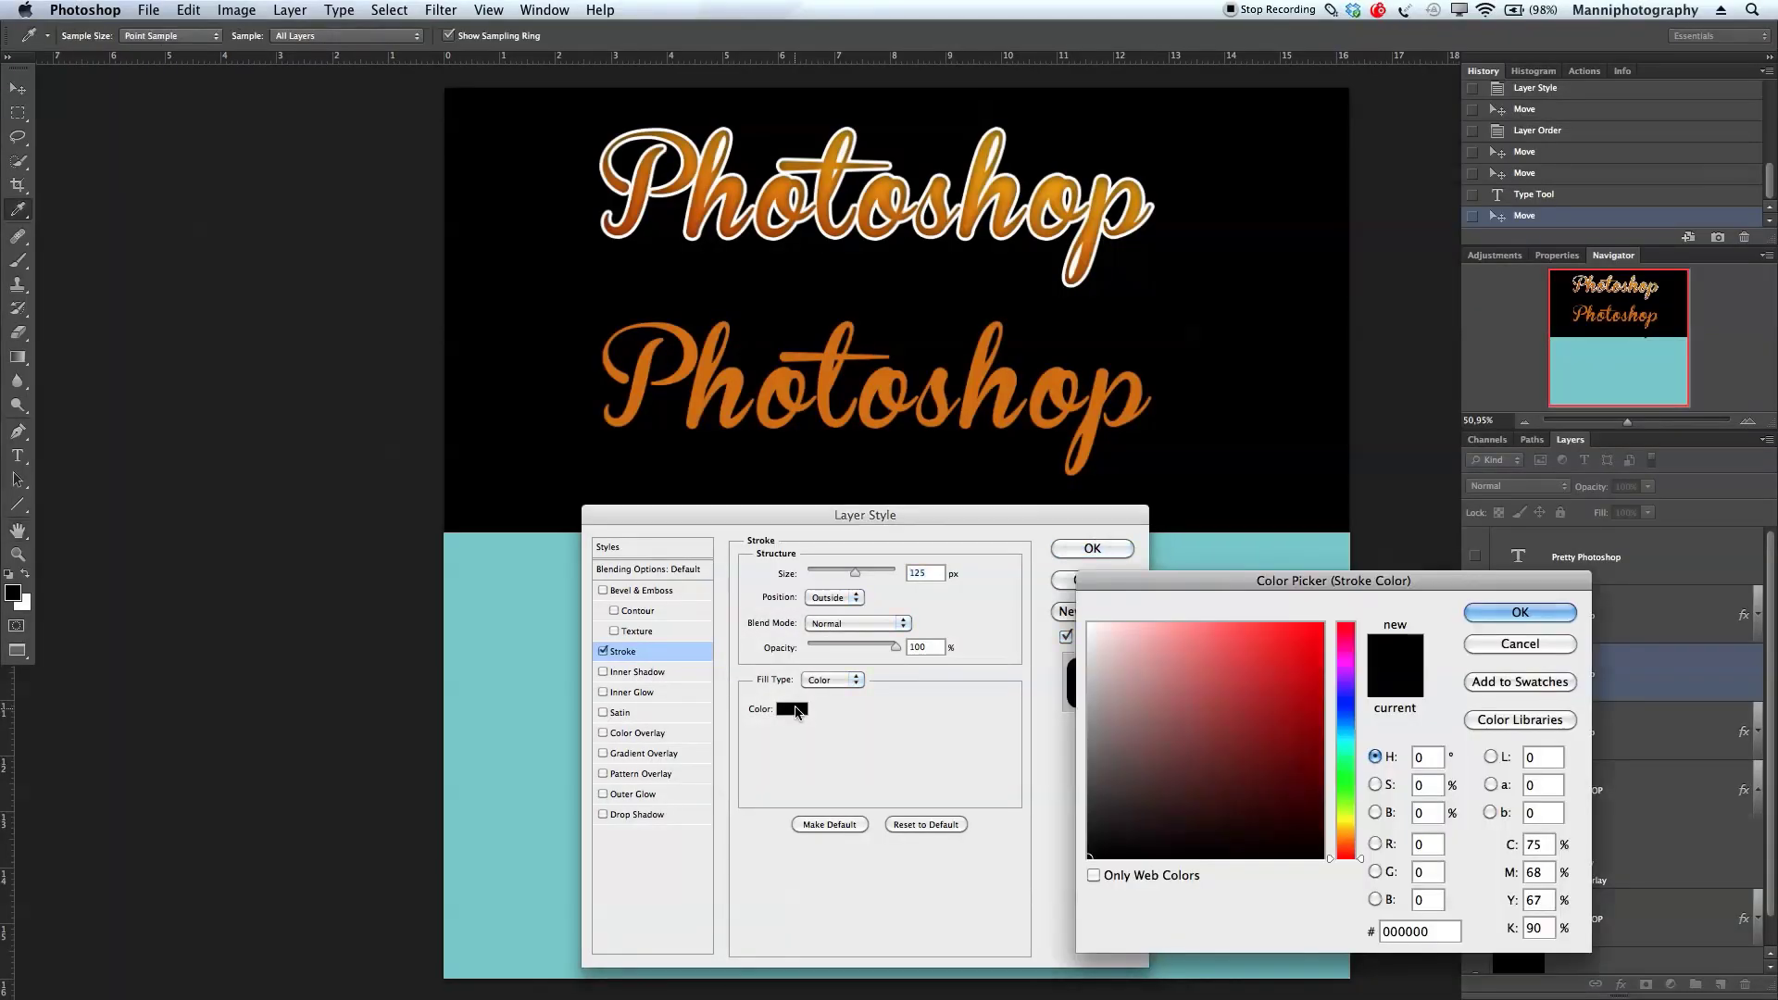
left_click_drag(1103, 661, 1070, 641)
left_click(1067, 637)
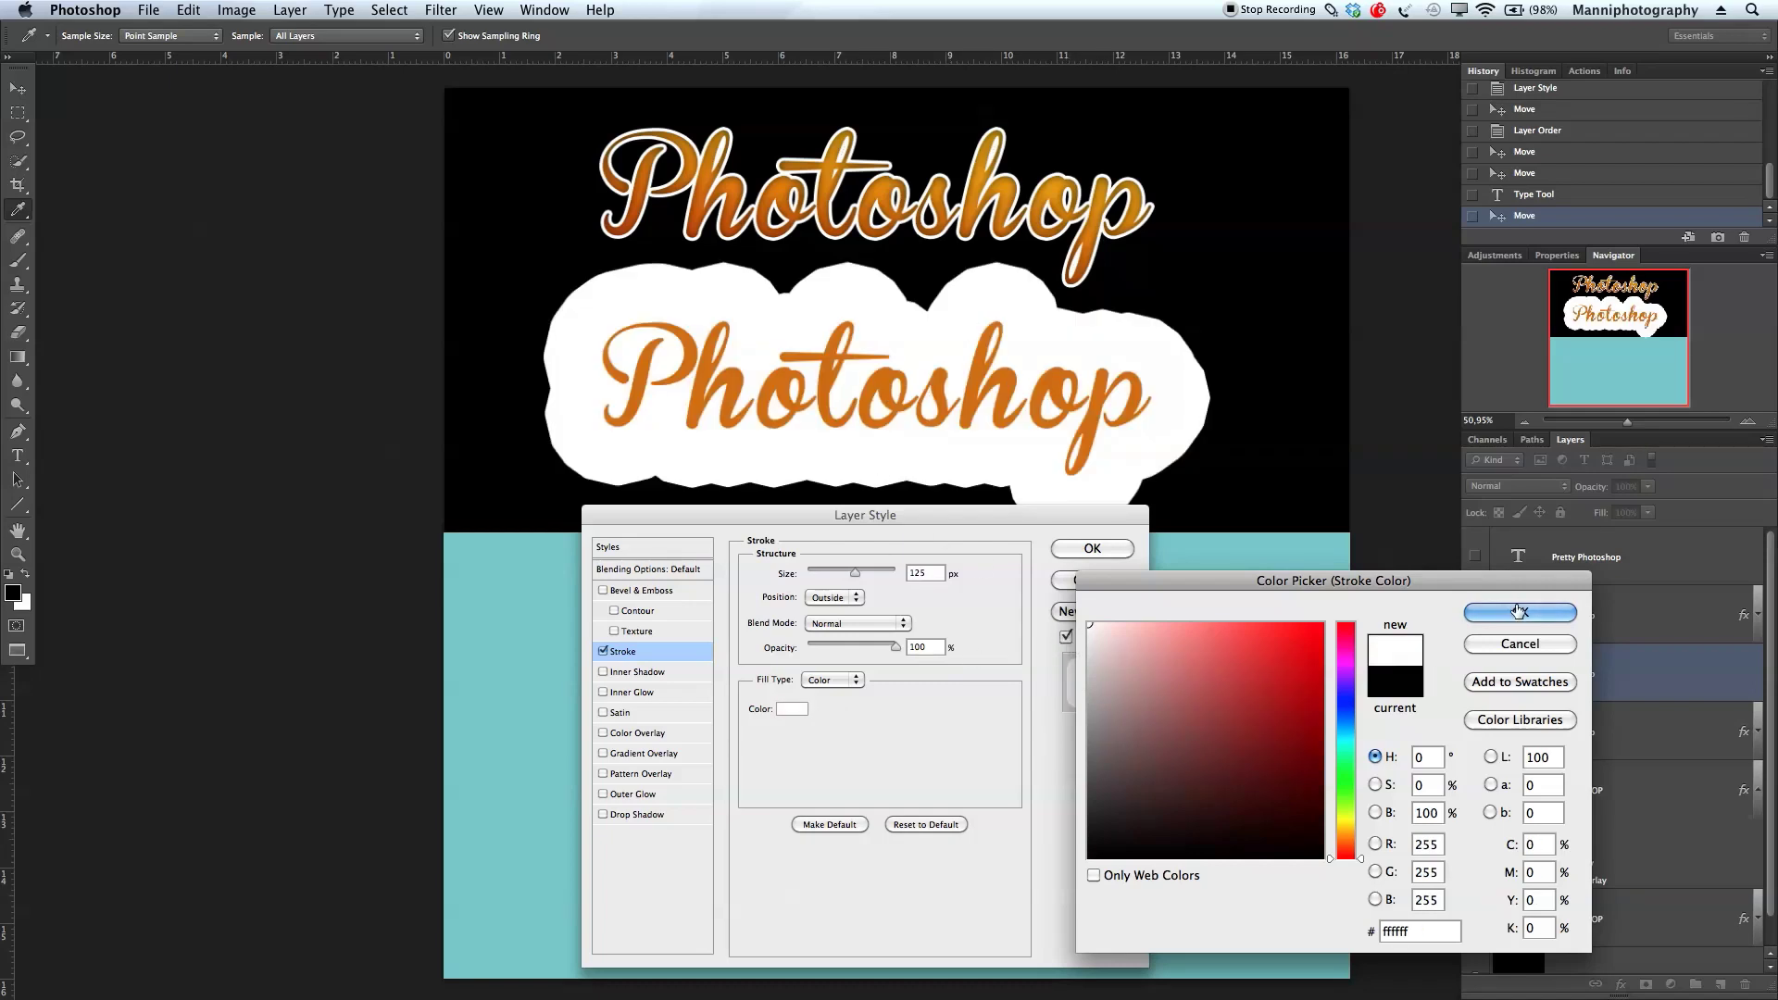
left_click(1520, 614)
Reduce the white stroke to a thin outline under 10 px with a solid colour fill
left_click_drag(855, 572, 816, 573)
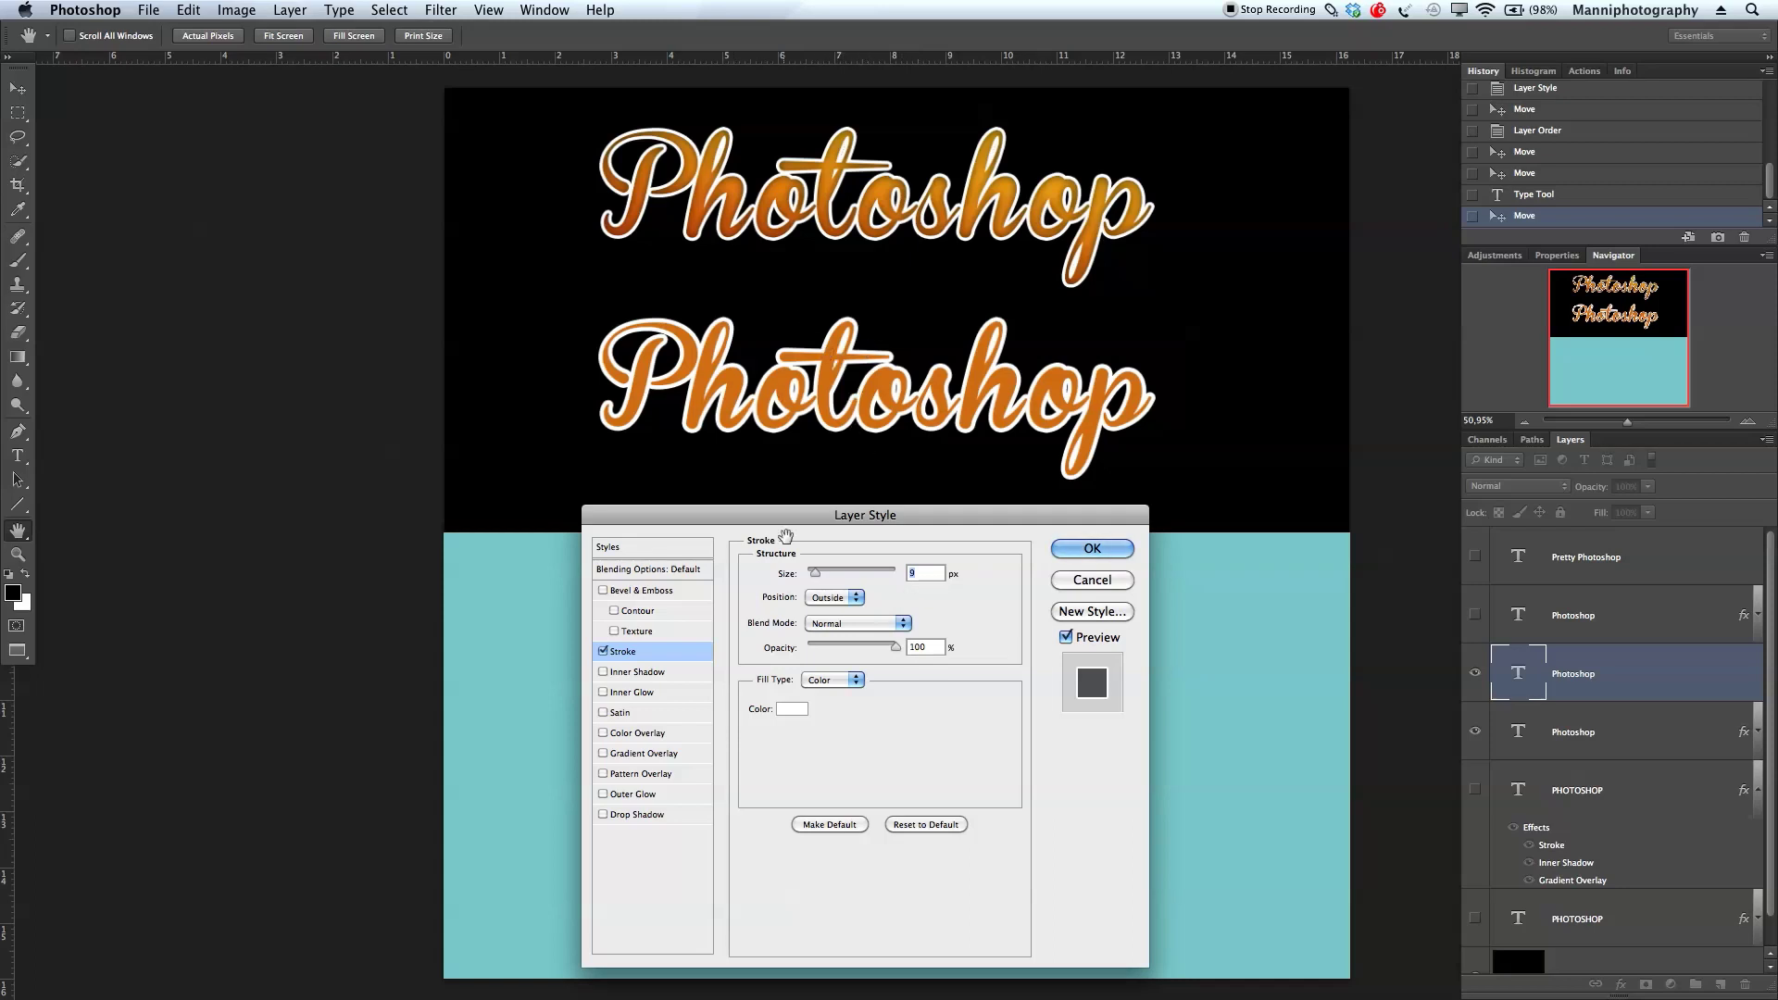
left_click(811, 571)
left_click(813, 571)
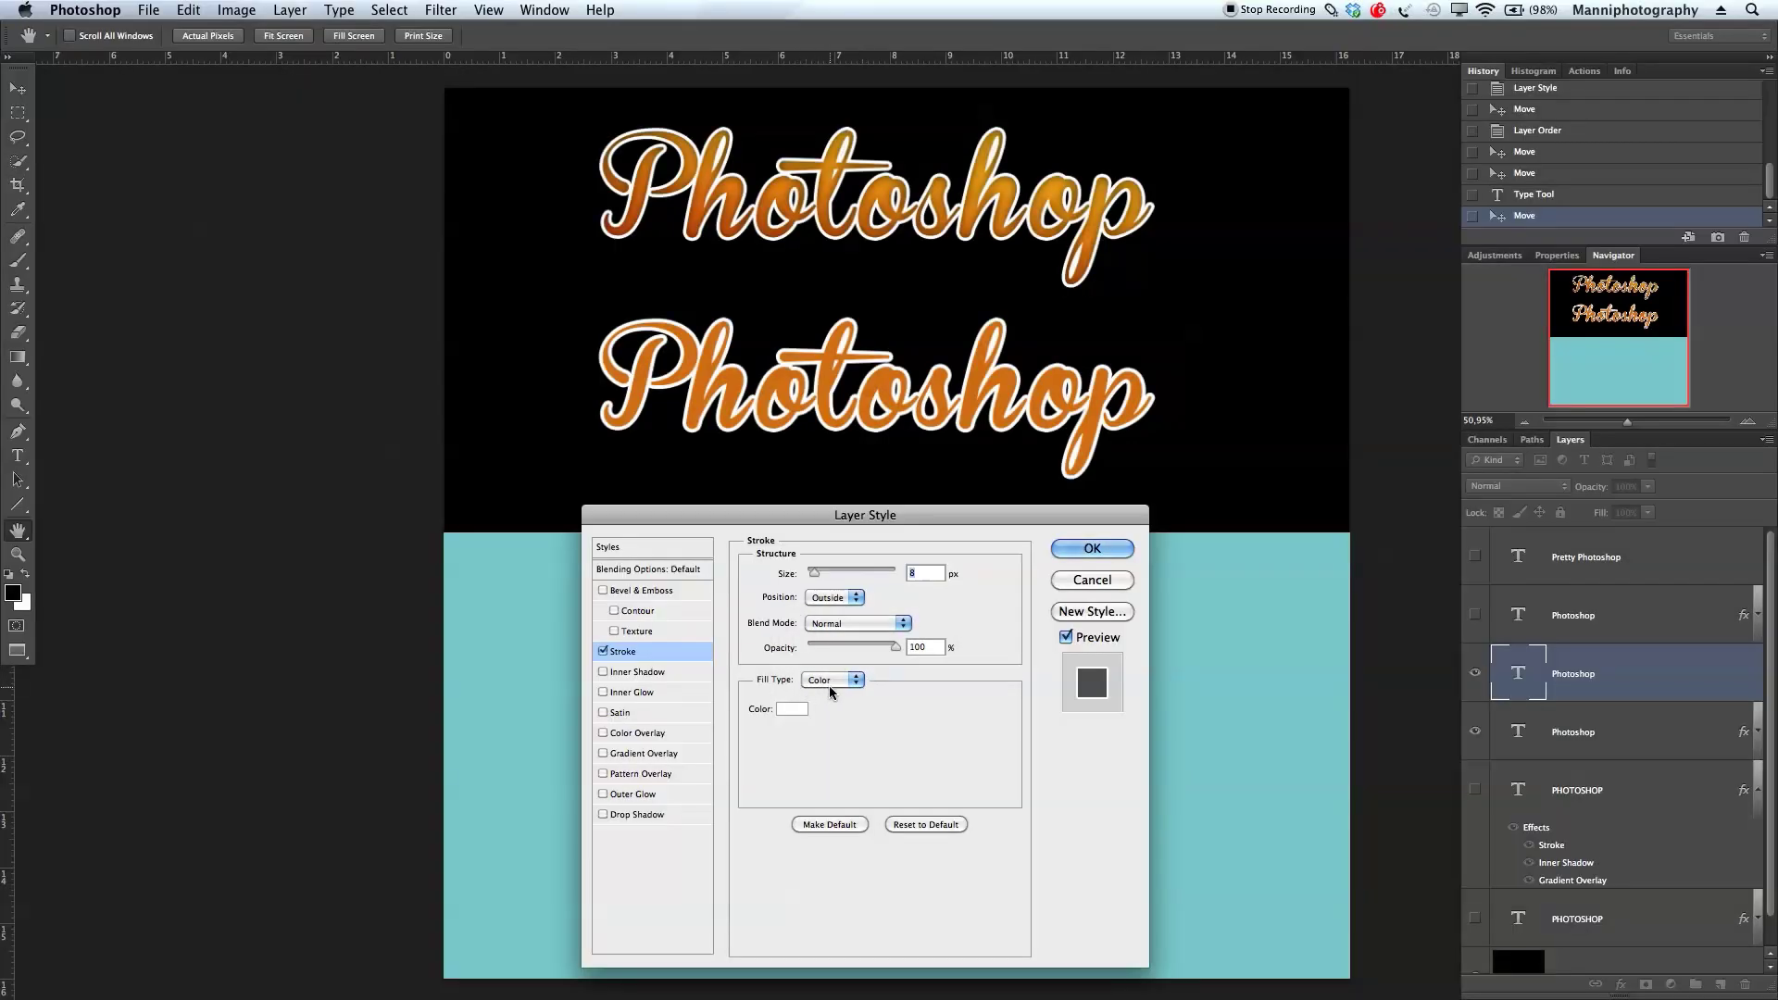
left_click(829, 681)
left_click(825, 683)
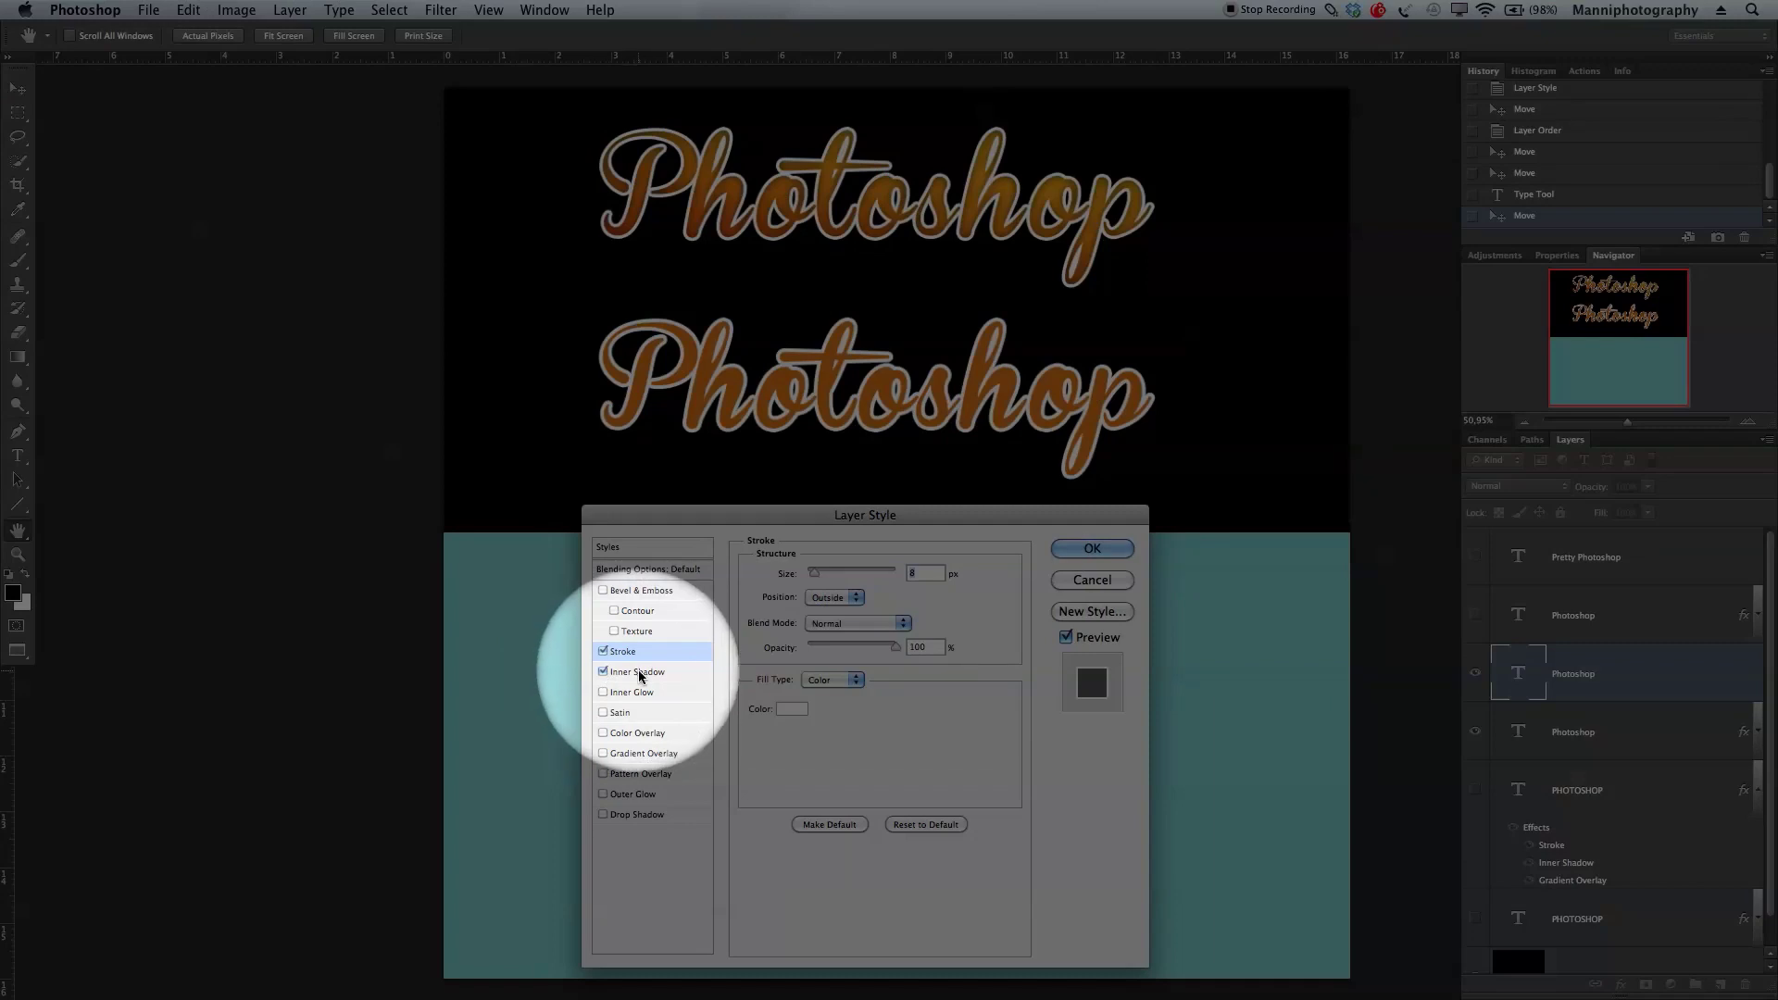
Give the orange text a Multiply Inner Shadow with a distance of 4 px and a slightly larger size
left_click(637, 671)
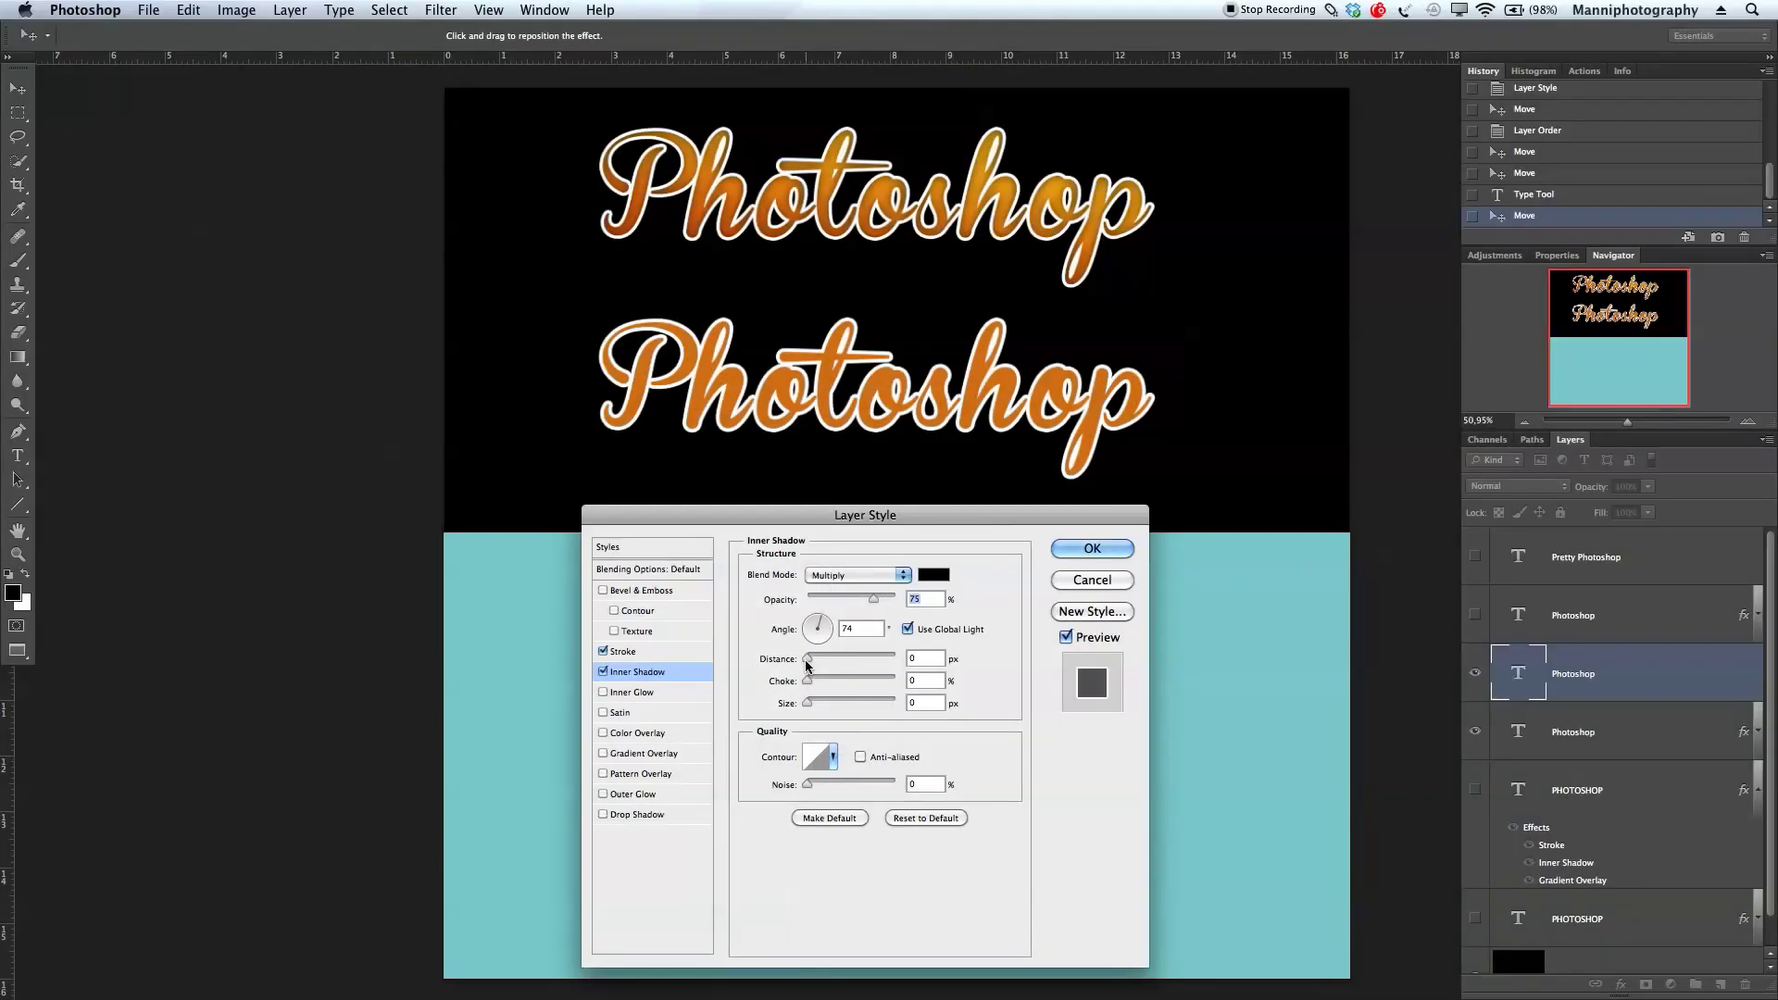
left_click_drag(815, 663, 813, 704)
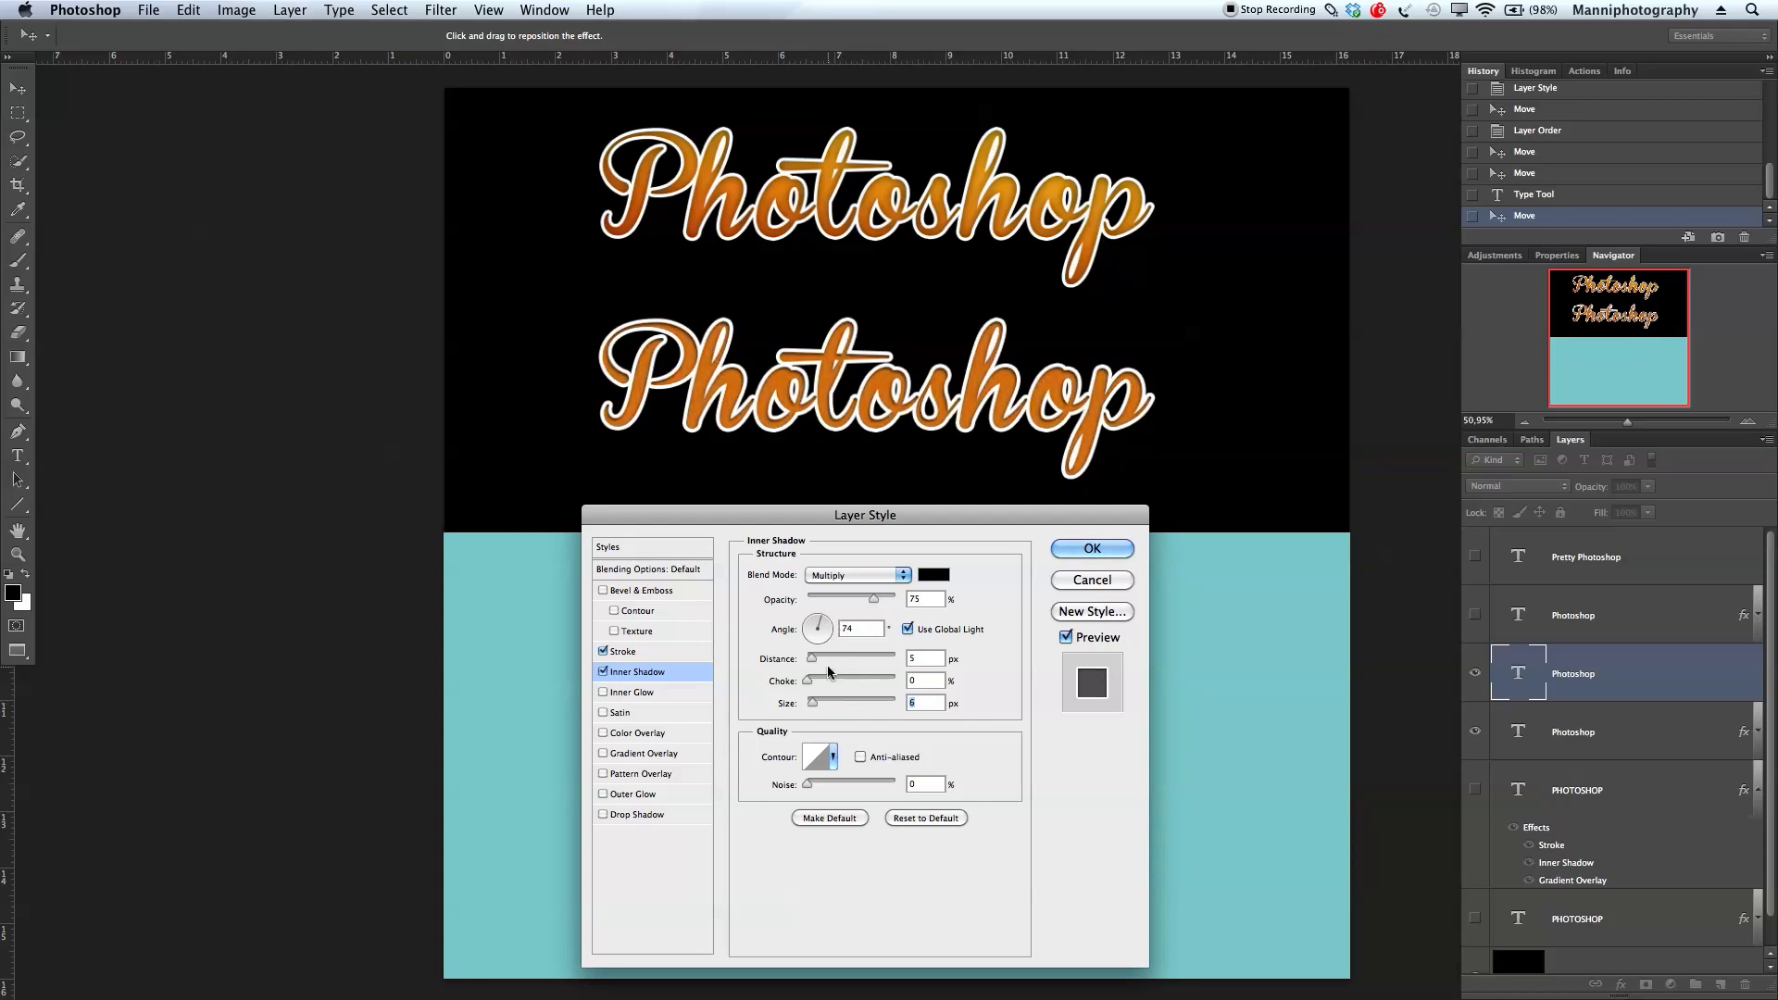
left_click(810, 659)
left_click_drag(810, 662, 813, 703)
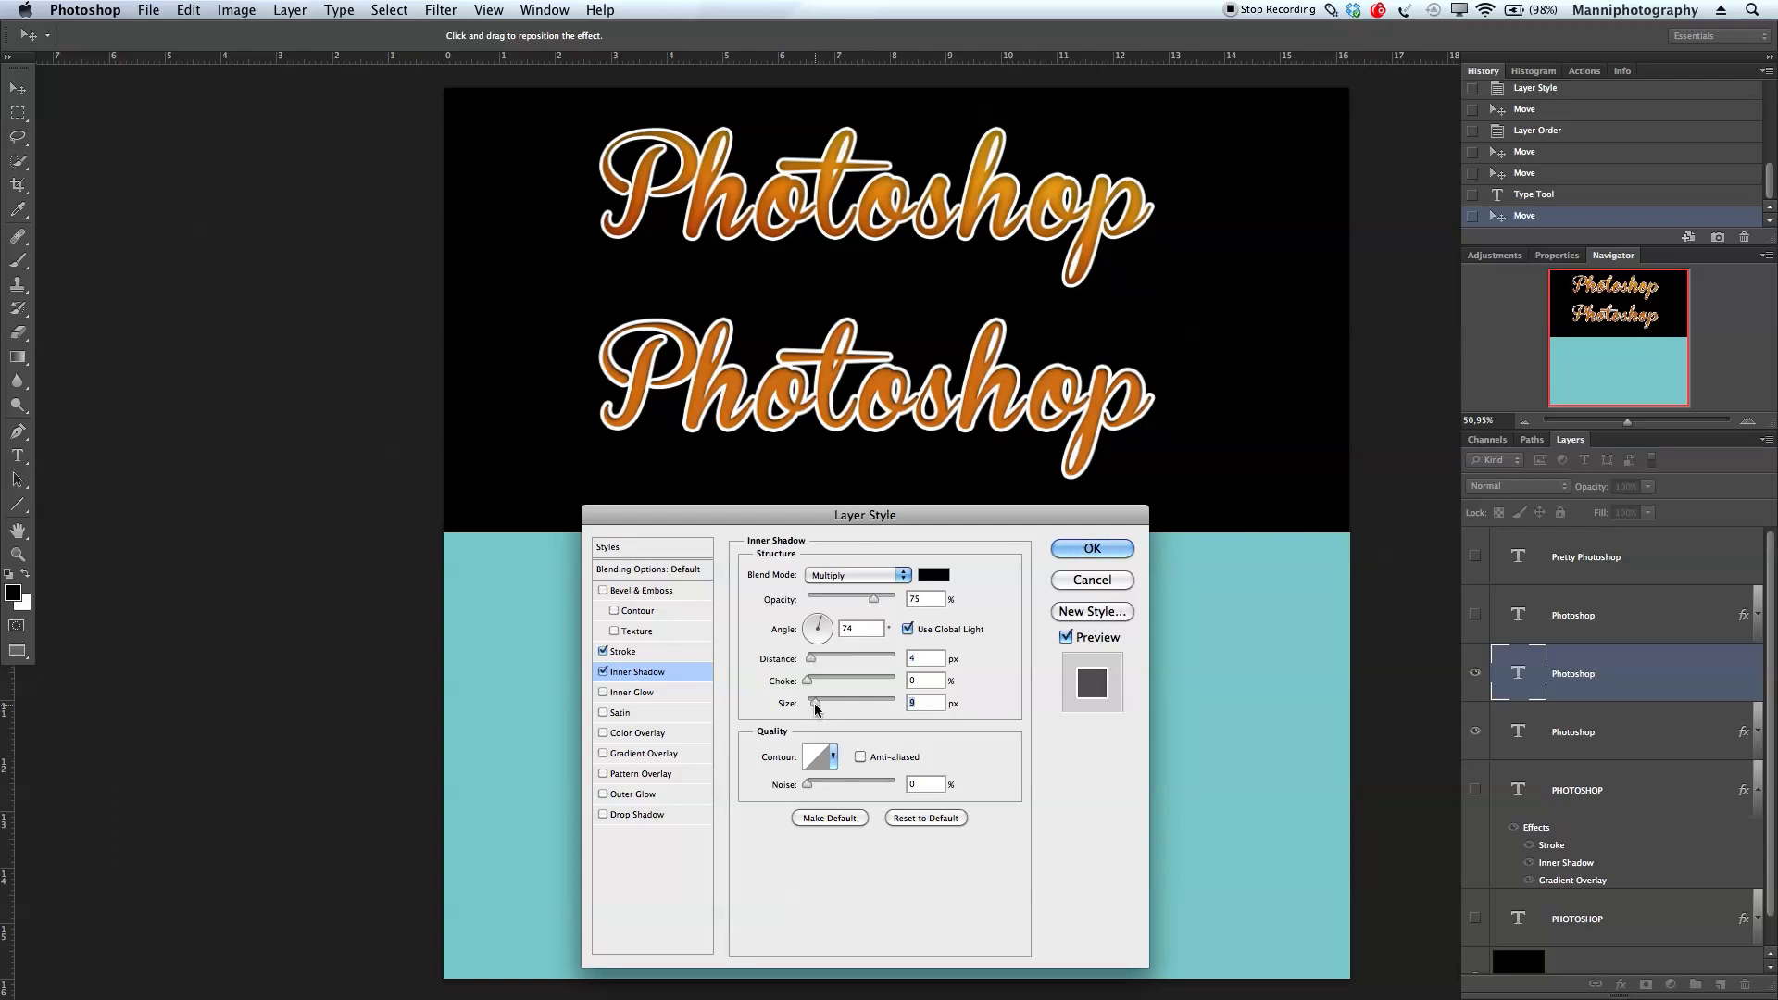
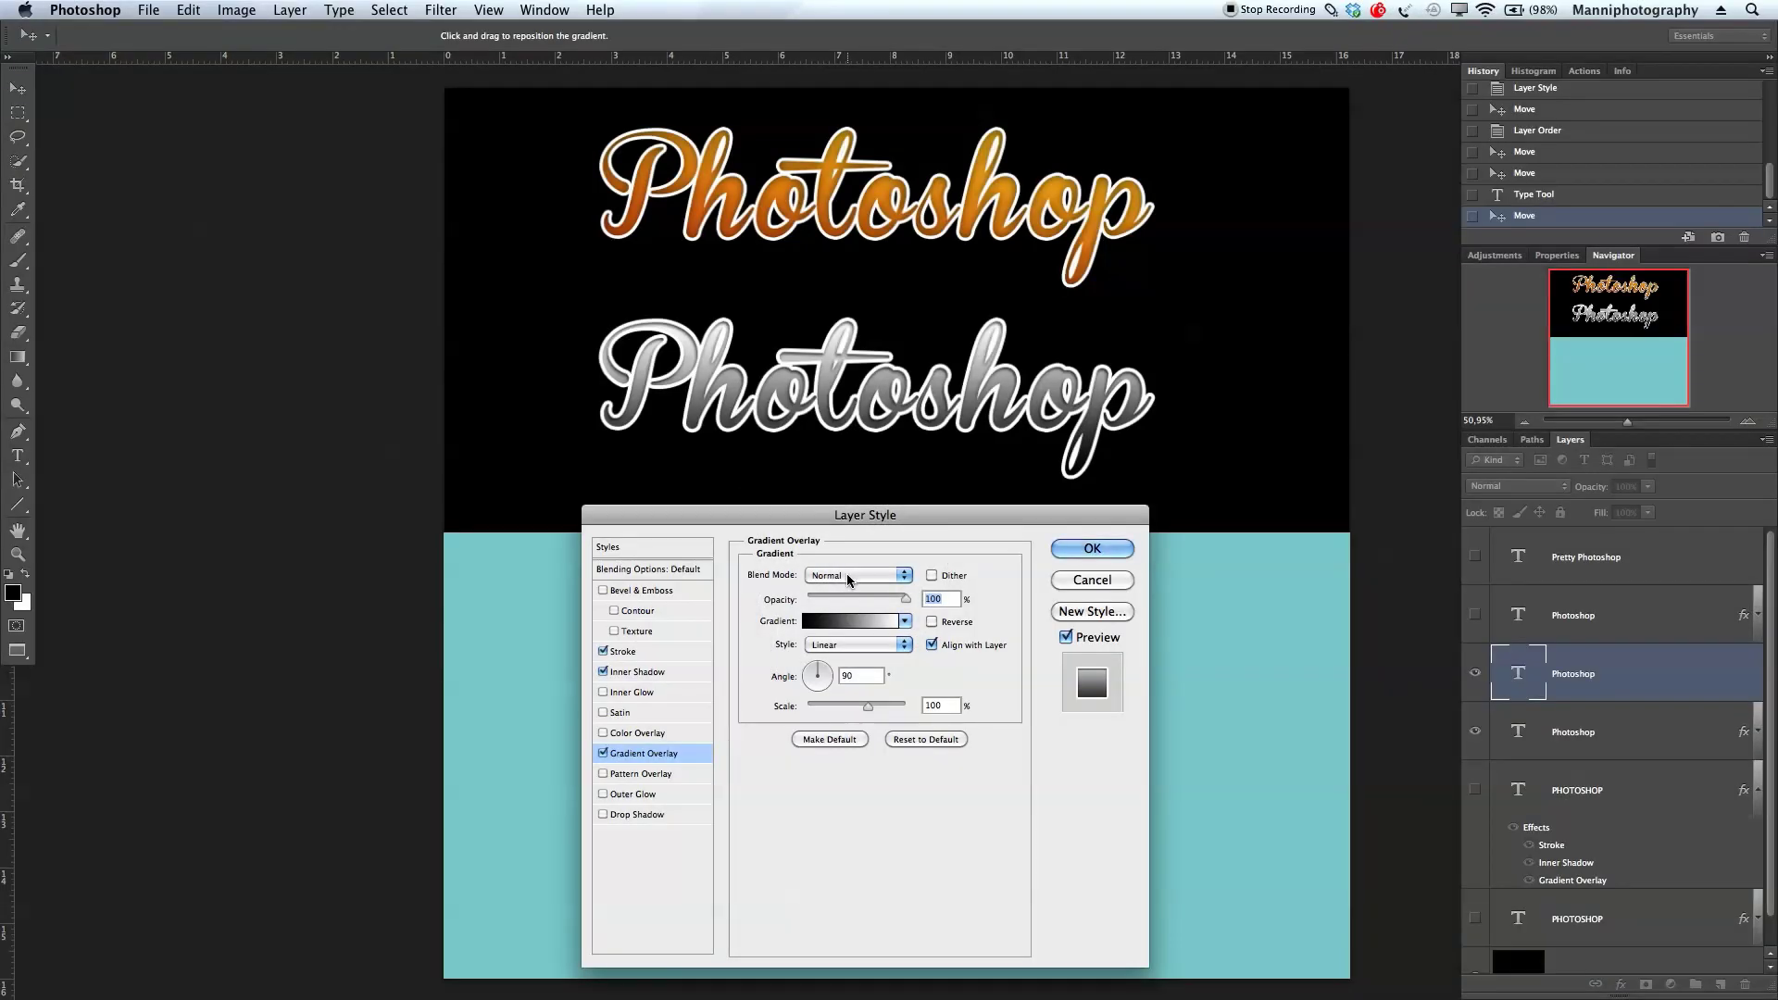
Try Overlay, switch the orange text's Gradient Overlay to the Soft Light blend mode, and apply the layer styles
left_click(847, 574)
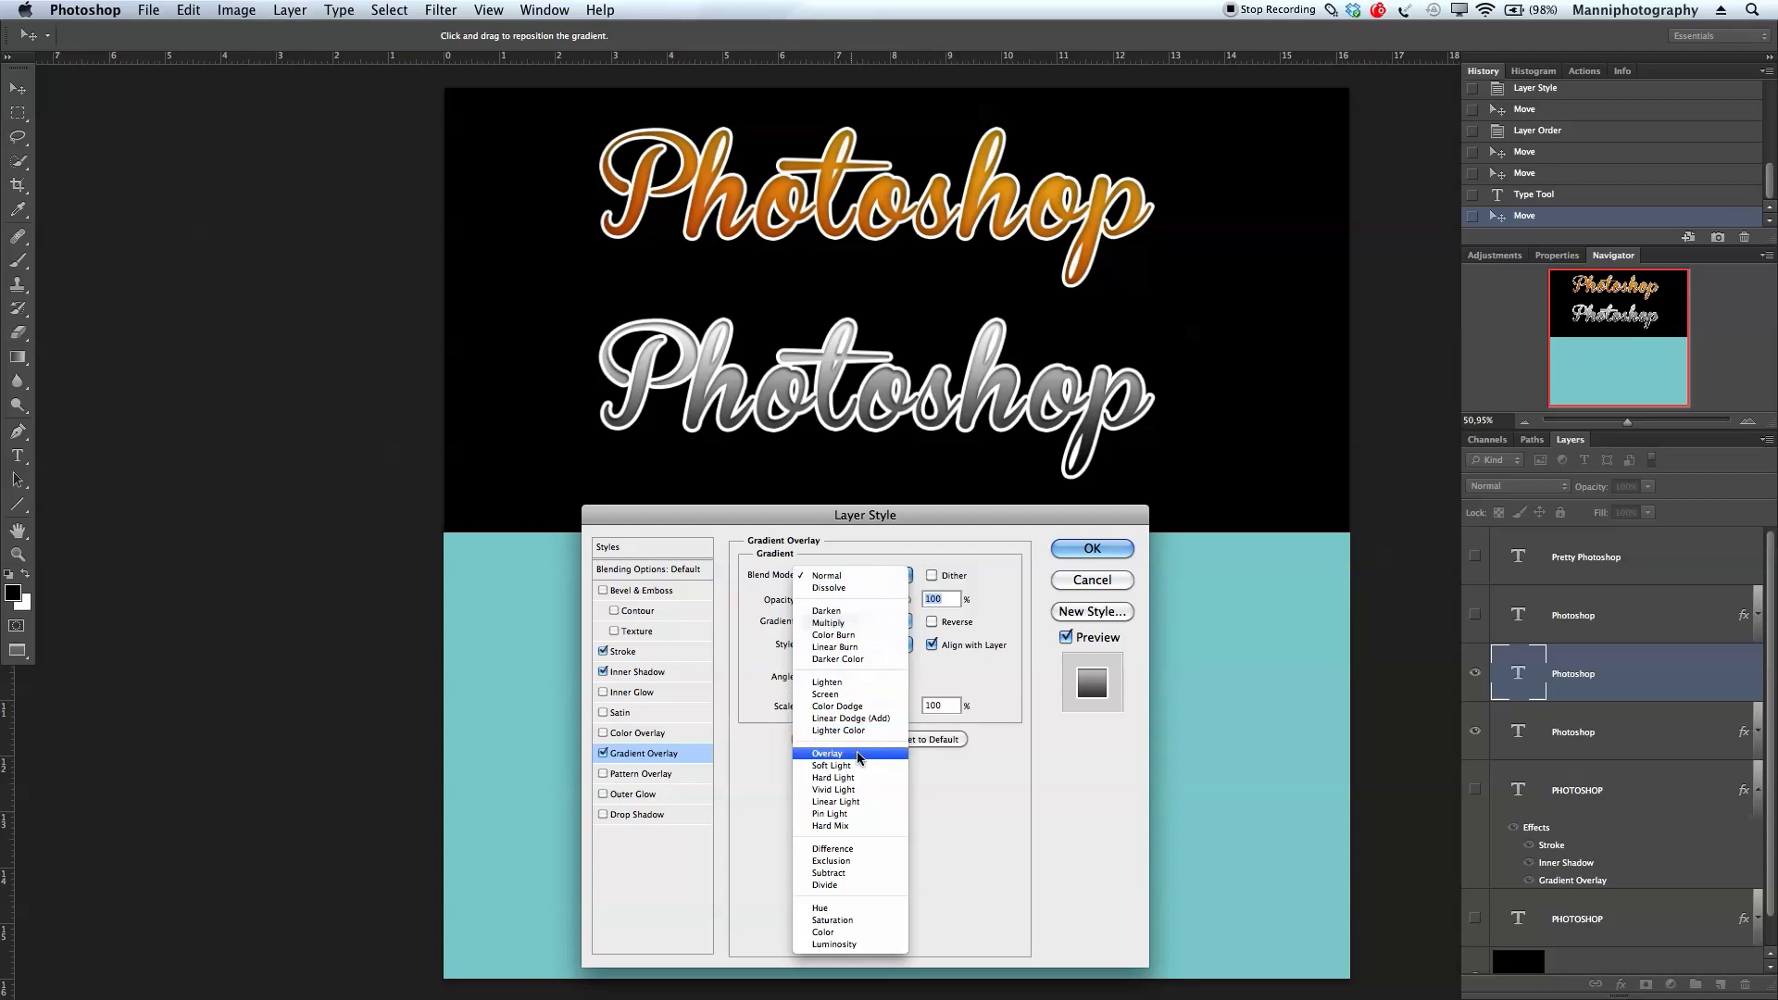
left_click(860, 755)
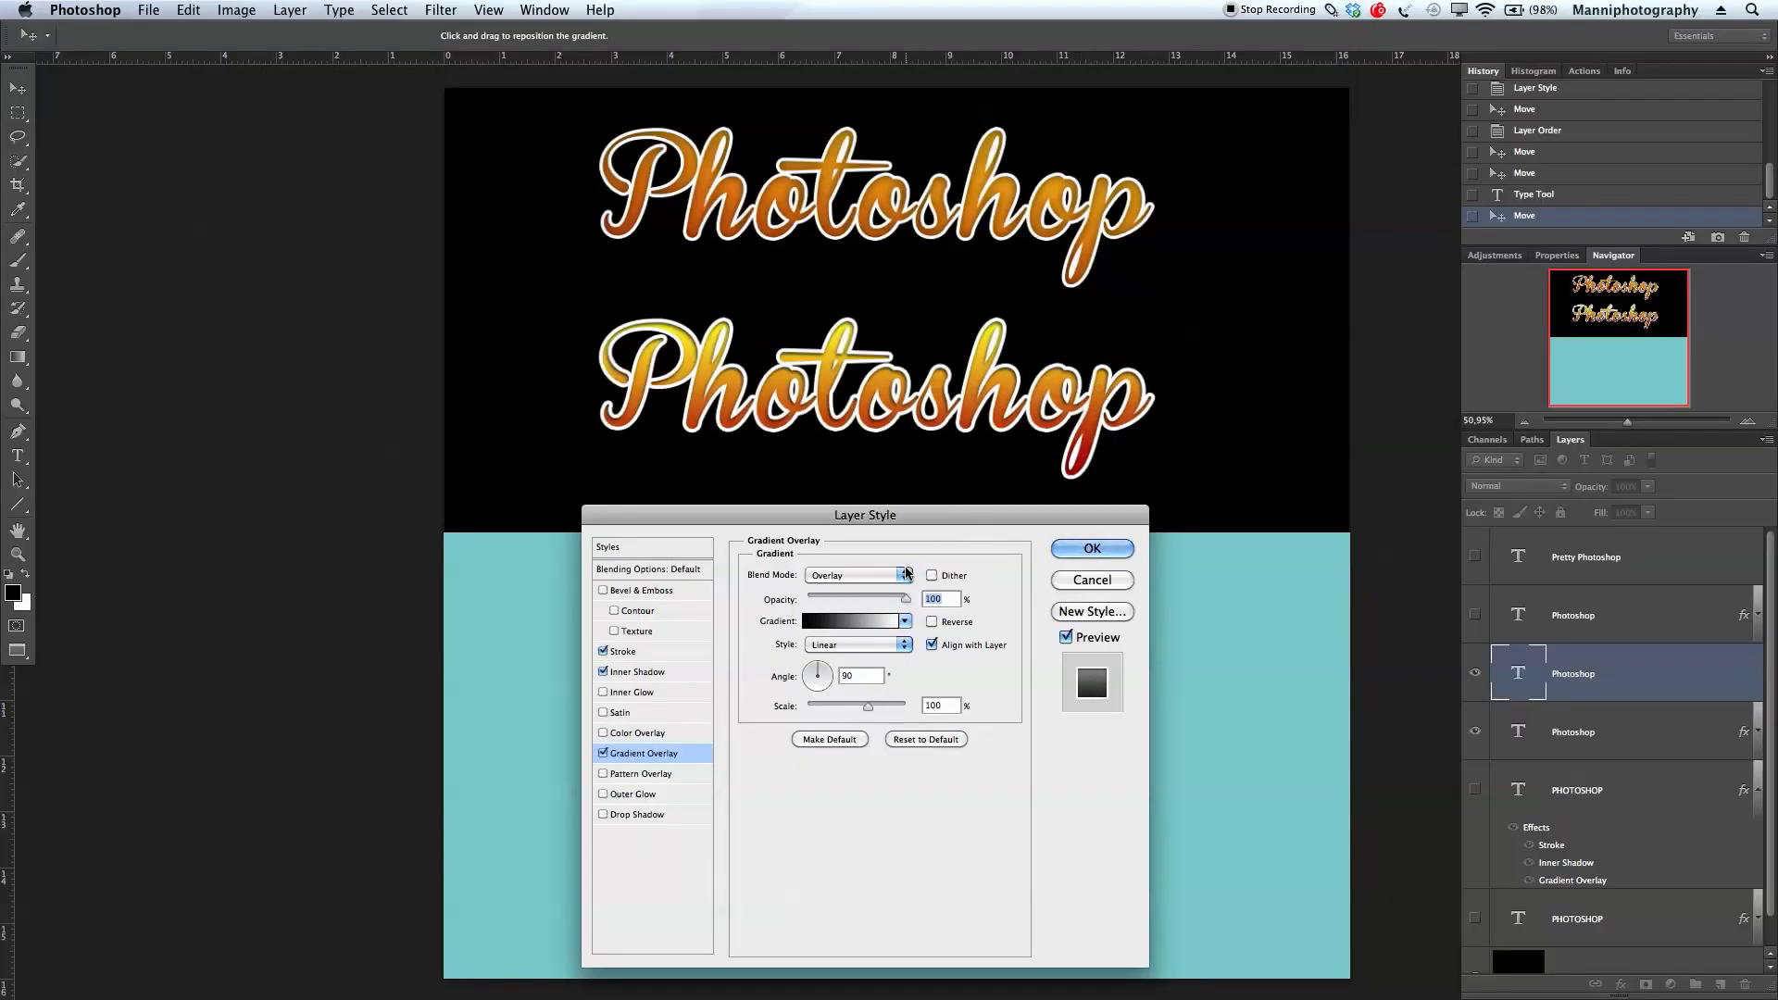
left_click(857, 575)
left_click(861, 593)
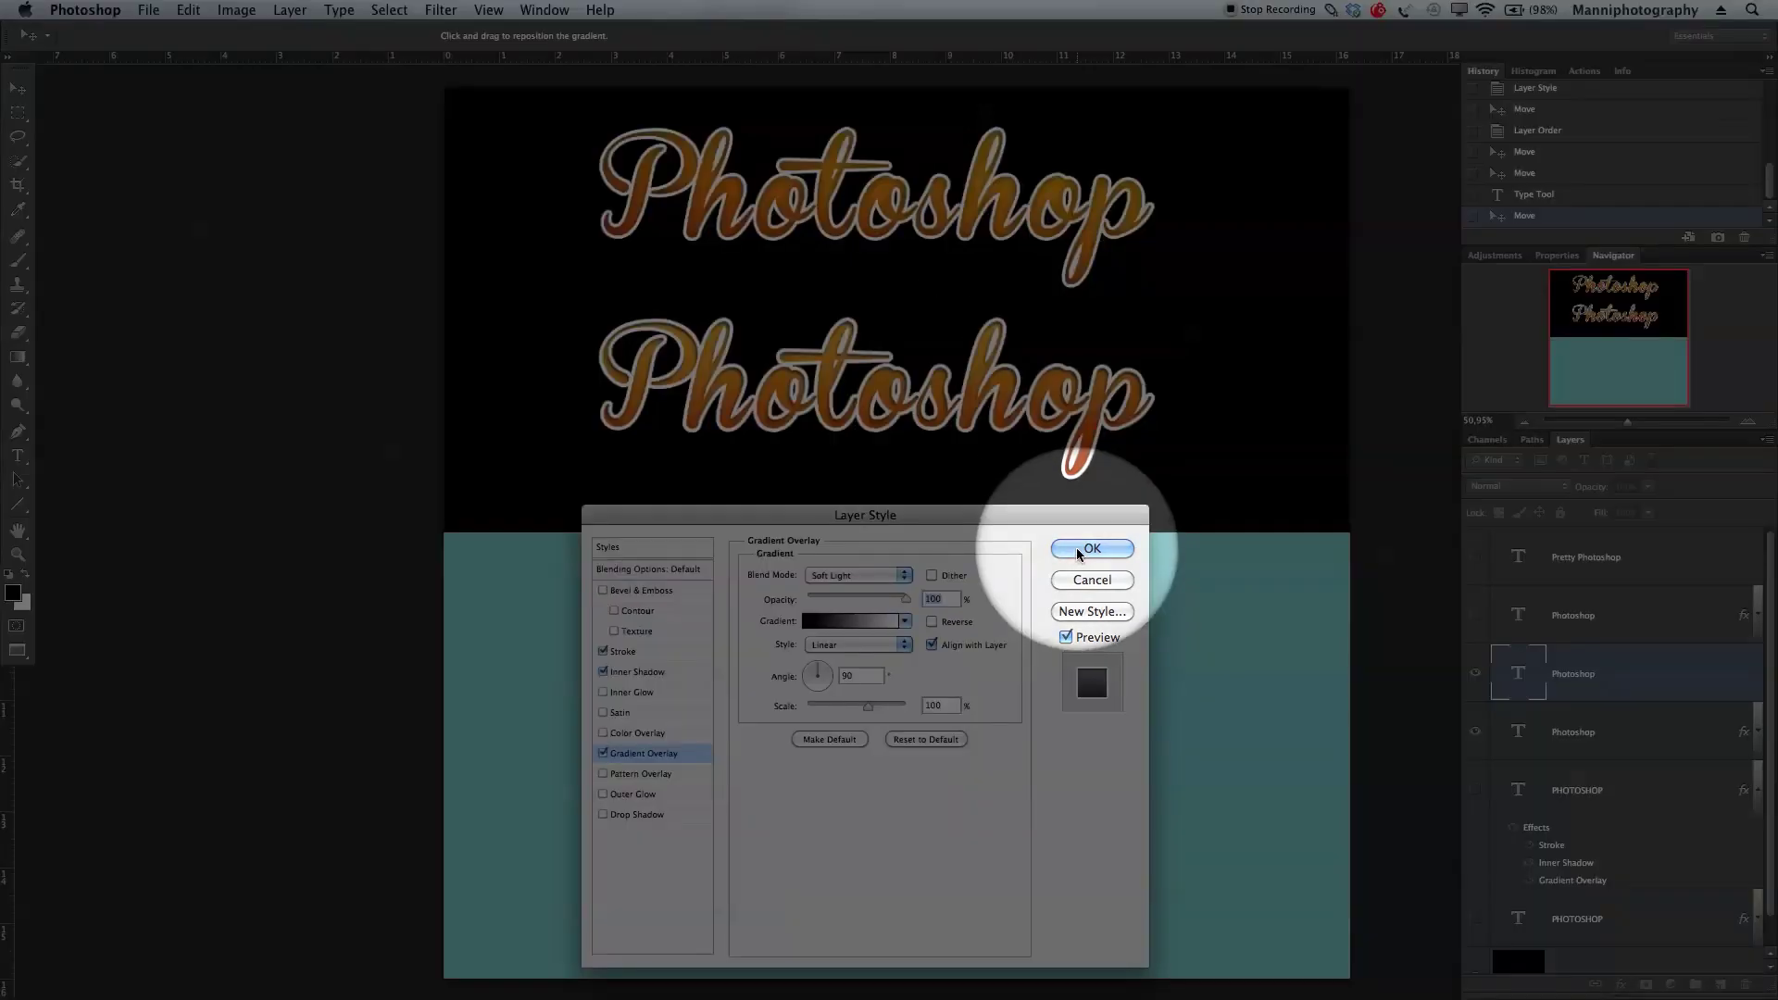
left_click(1058, 551)
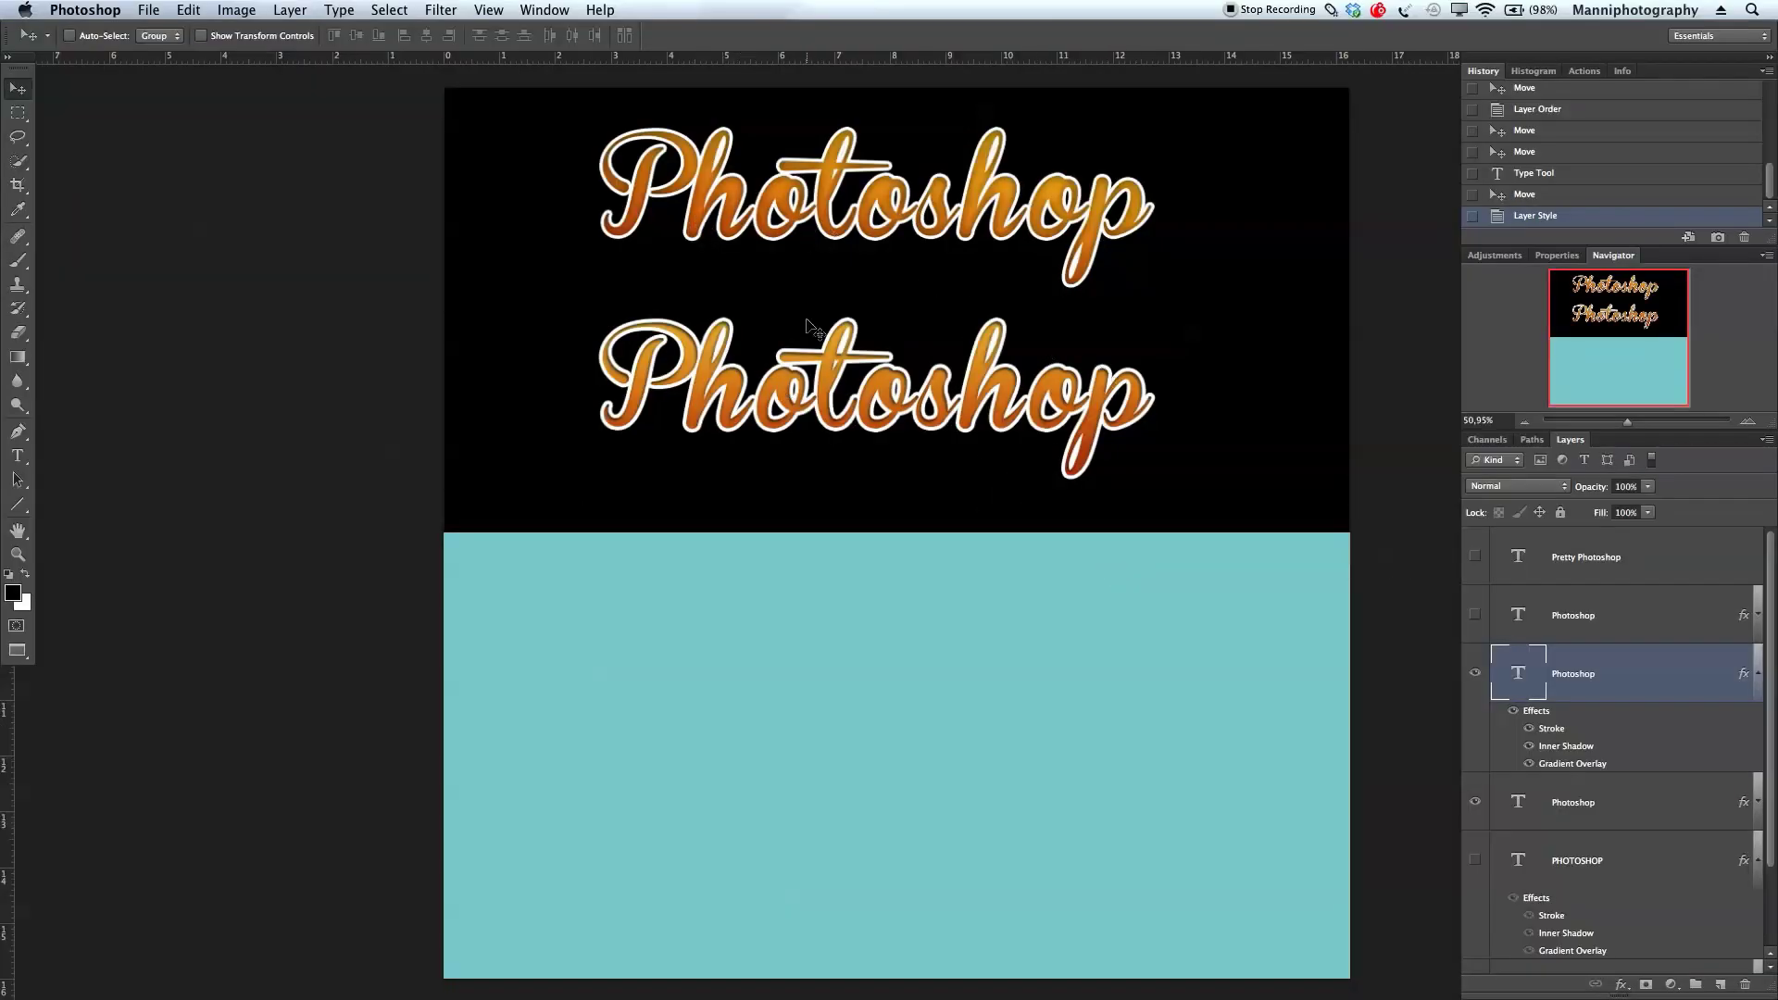
Move the new orange text slightly up, and swap both orange layers for the black-to-white Photoshop script layer on the teal area
left_click_drag(1035, 443, 1028, 425)
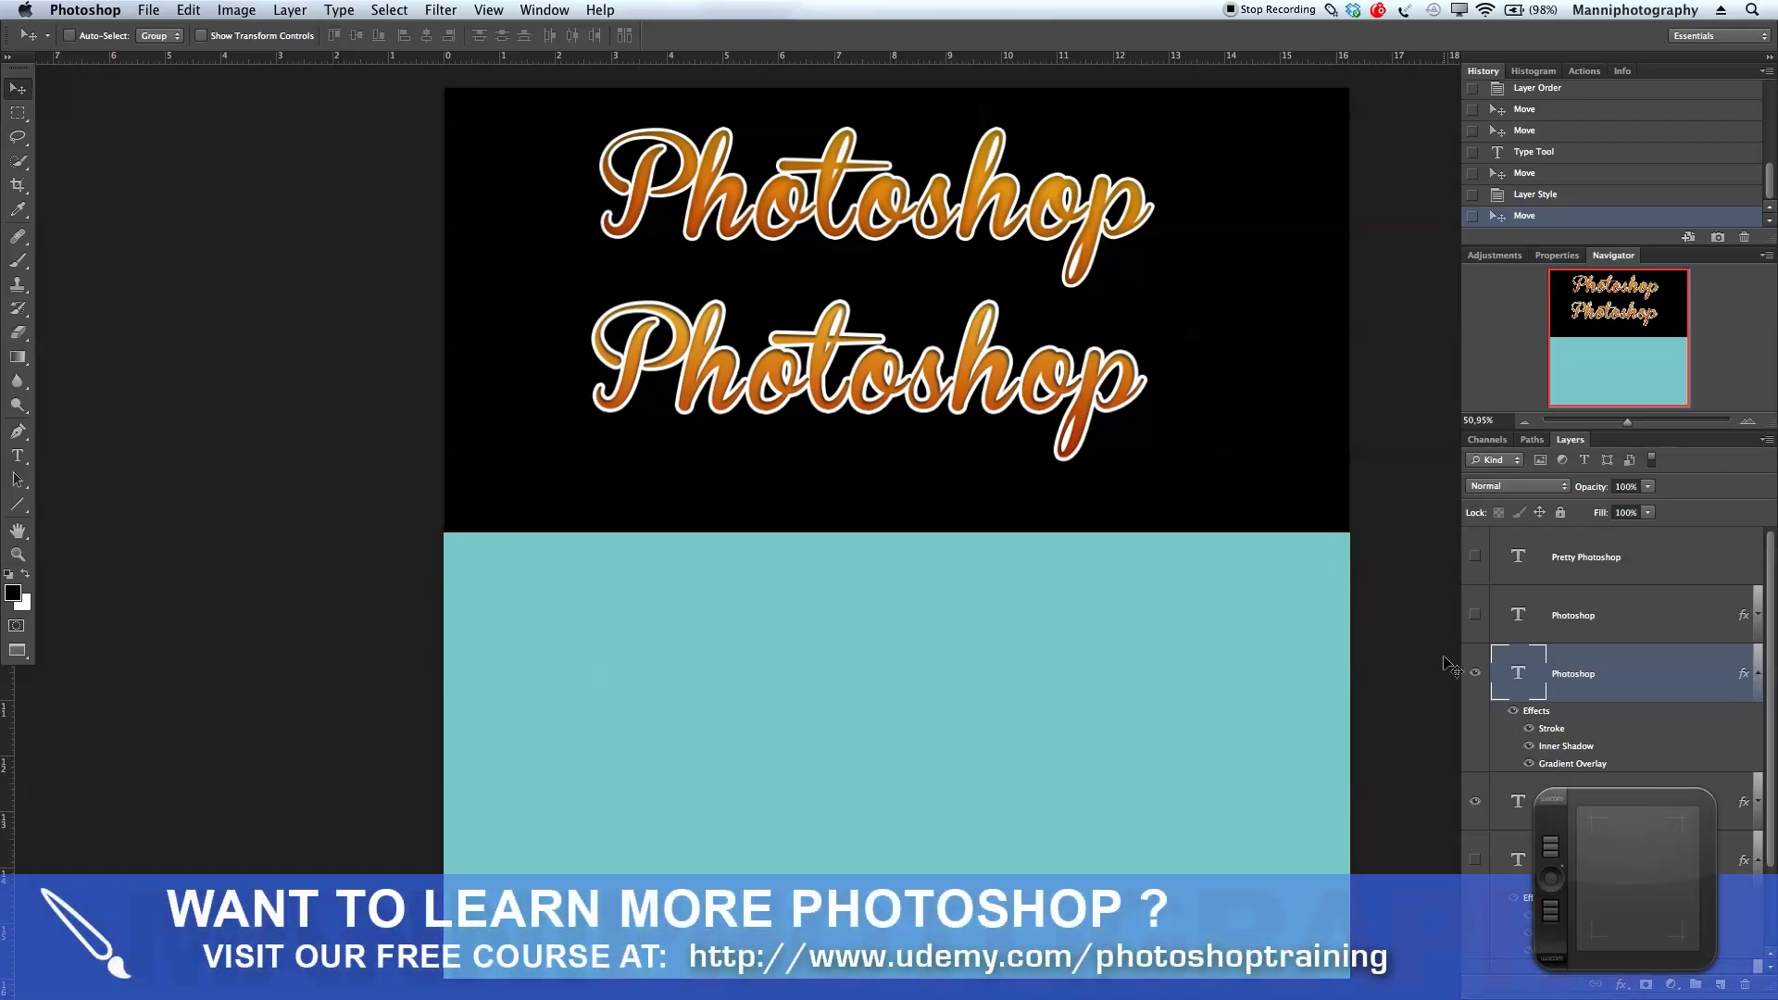
left_click(1476, 673)
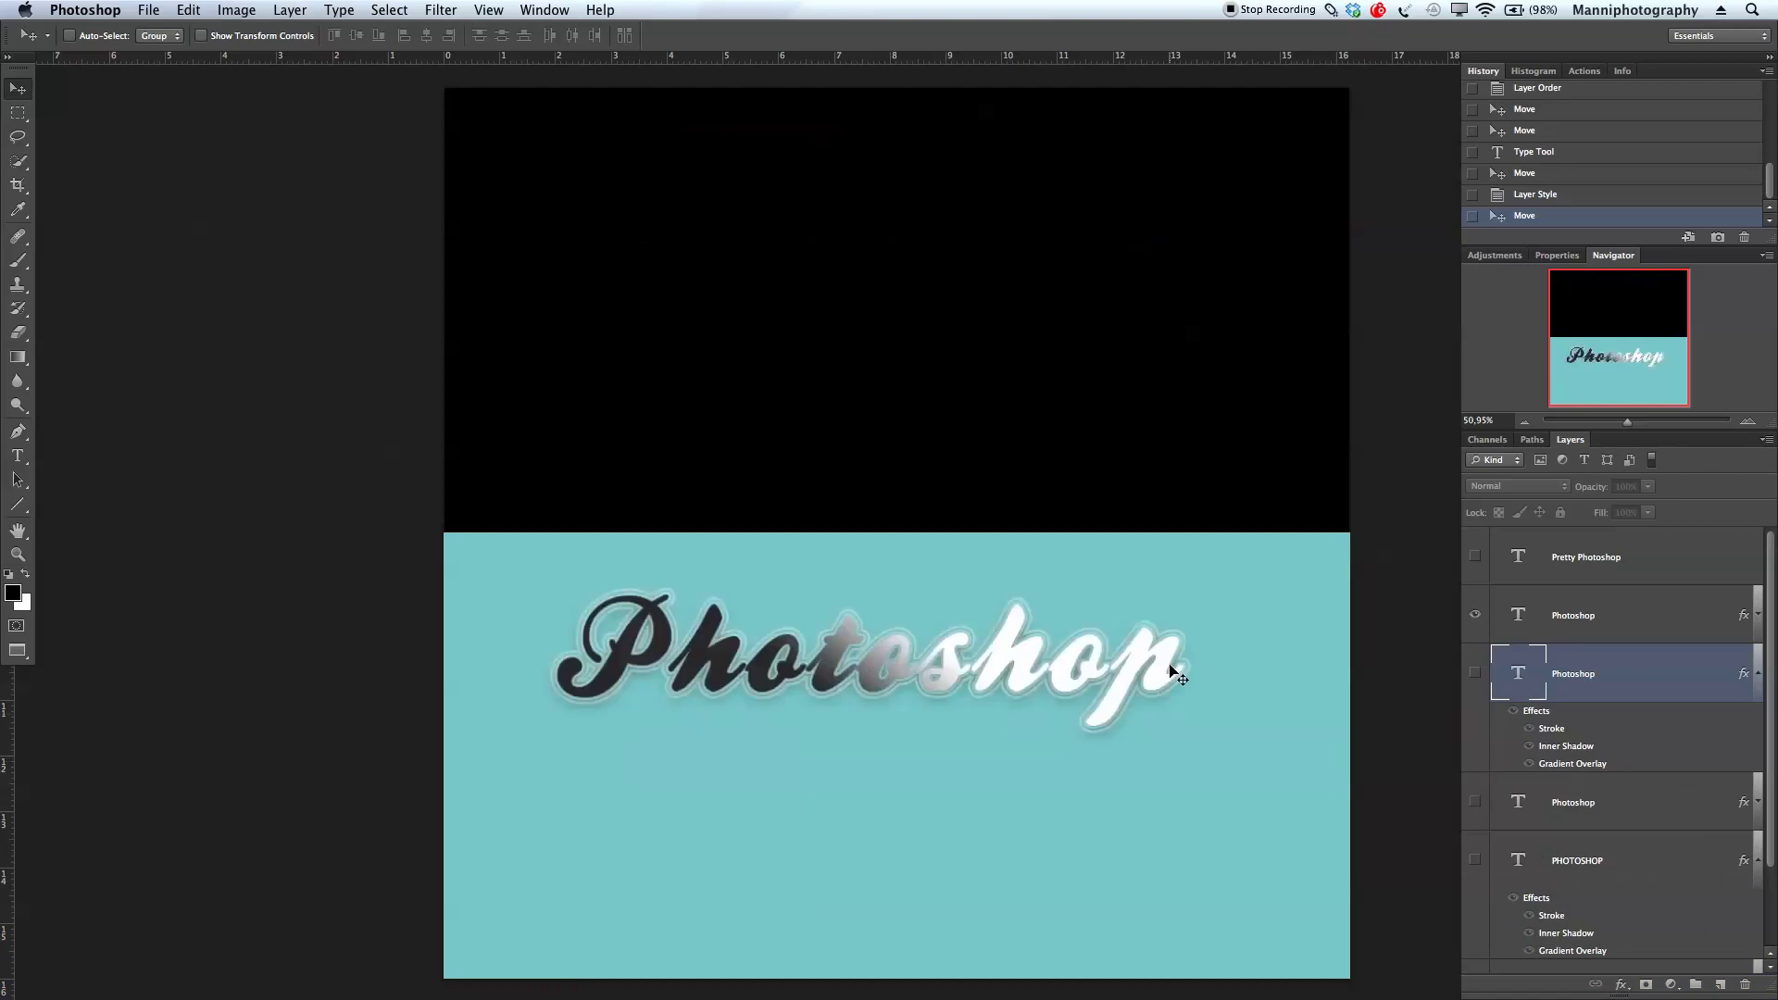
left_click(1475, 674)
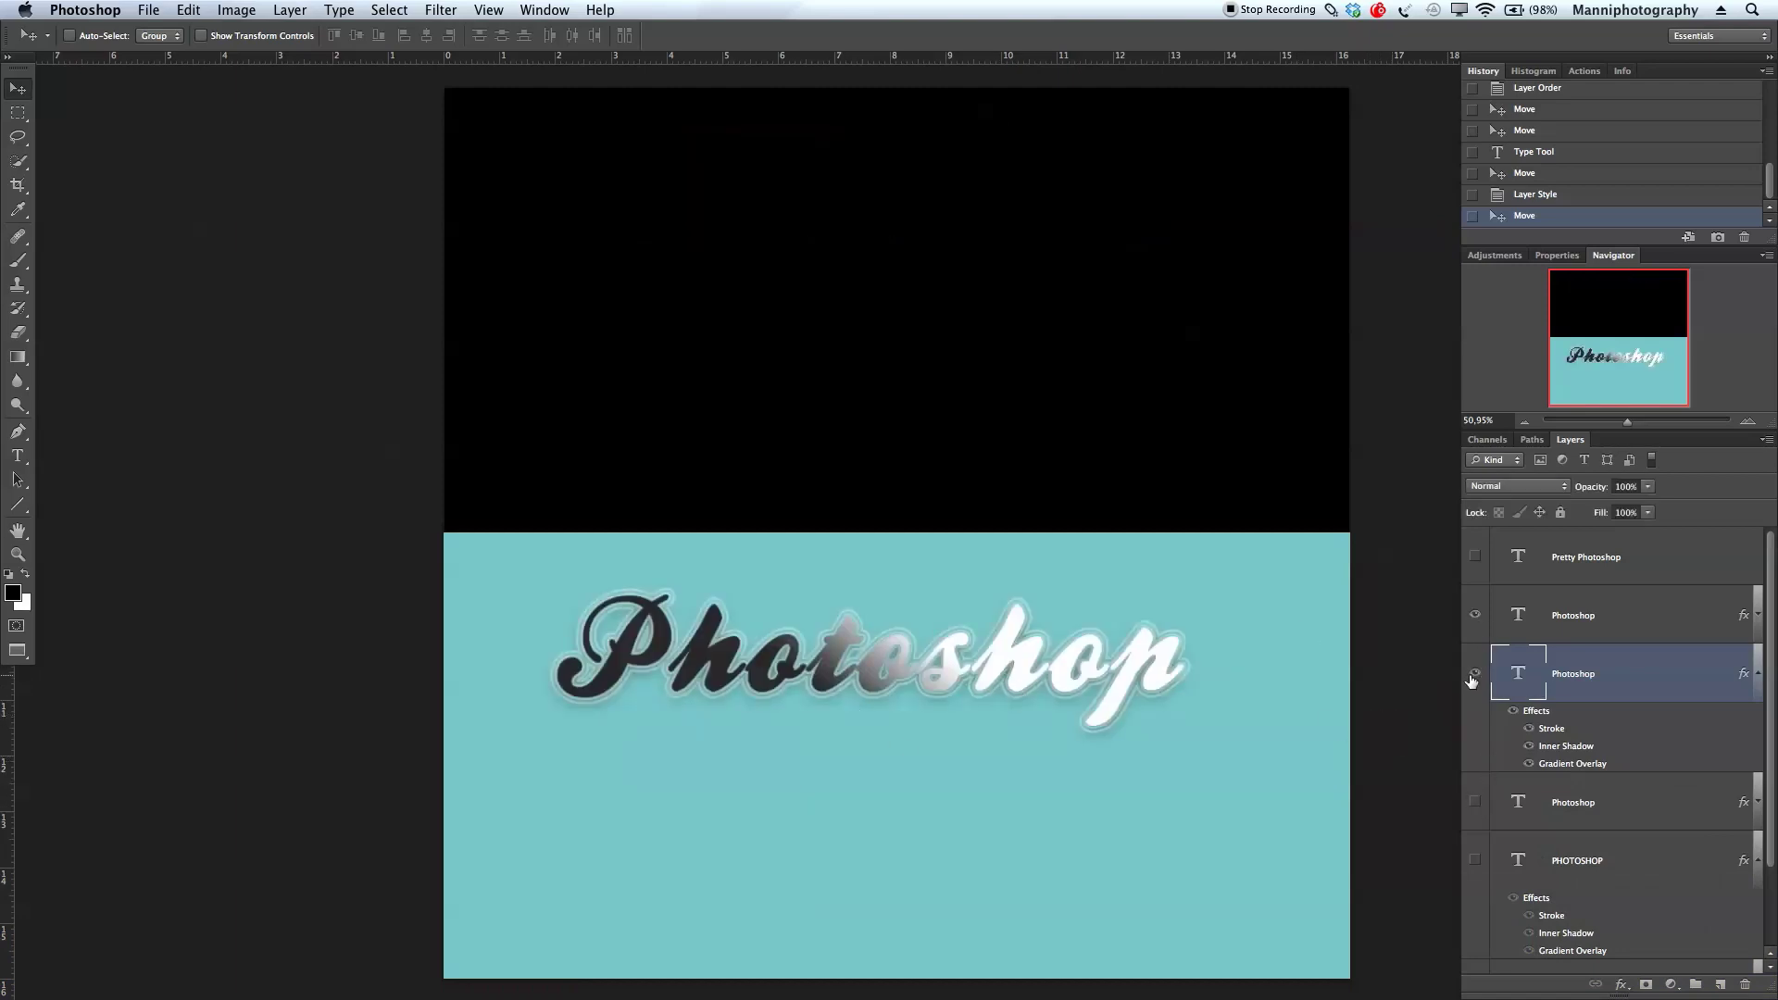